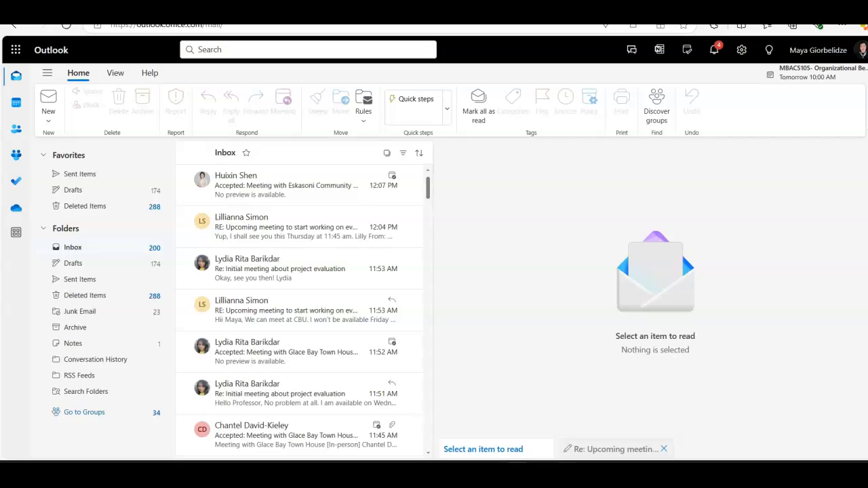
# Step: Open the monday.com website in a new browser tab
pyautogui.hotkey('ctrl', 't')
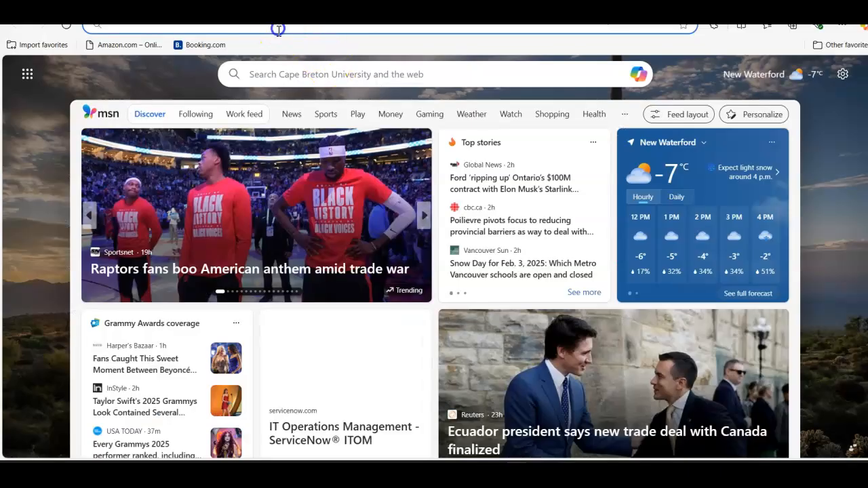
pyautogui.click(277, 28)
pyautogui.write('monday.com')
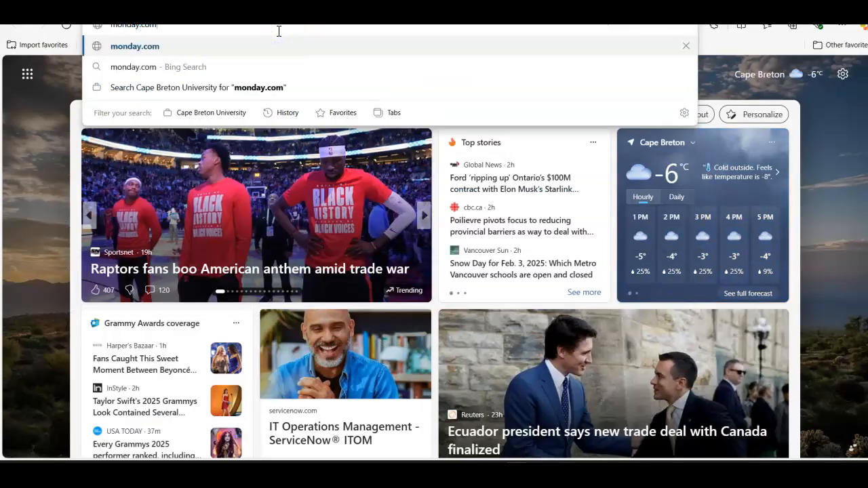
pyautogui.press('Return')
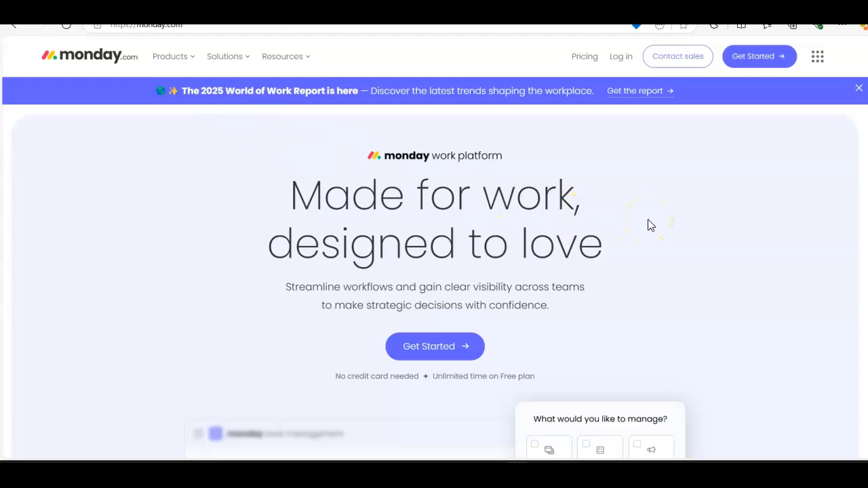
# Step: Look over the monday.com homepage and go through the login page to the sign-up page for a new account
pyautogui.scroll(-2, 648, 225)
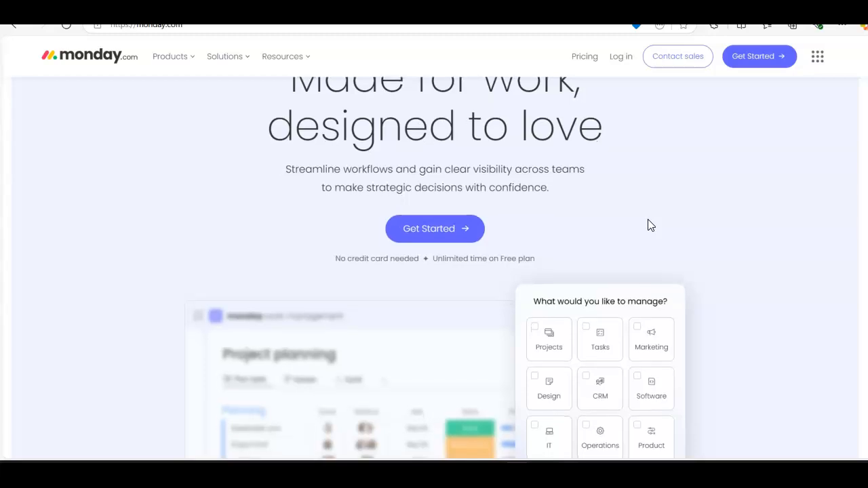
pyautogui.scroll(-2, 650, 225)
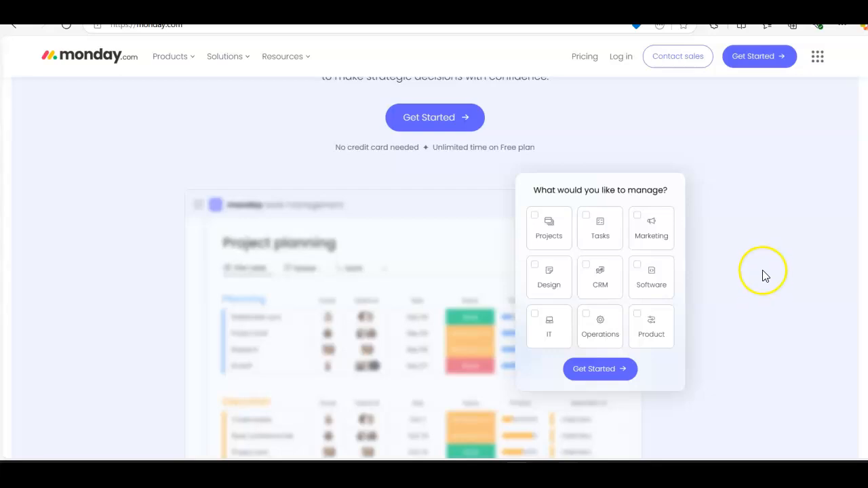
pyautogui.scroll(-2, 763, 271)
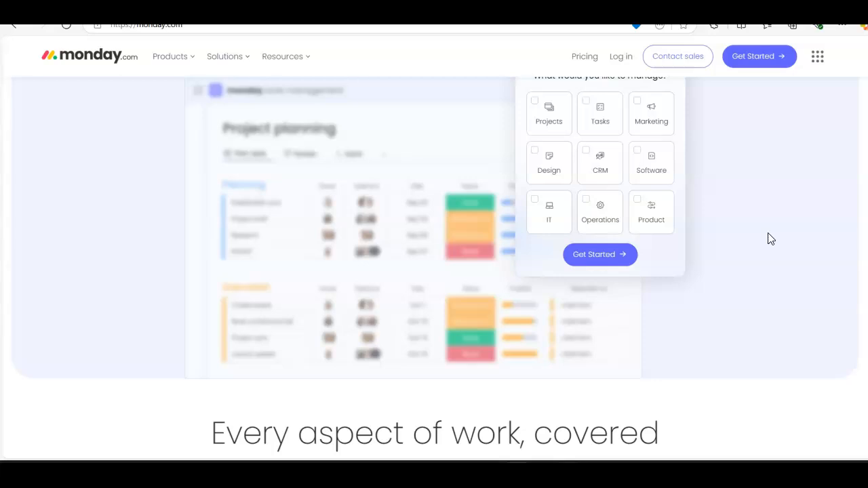
pyautogui.scroll(-1, 770, 239)
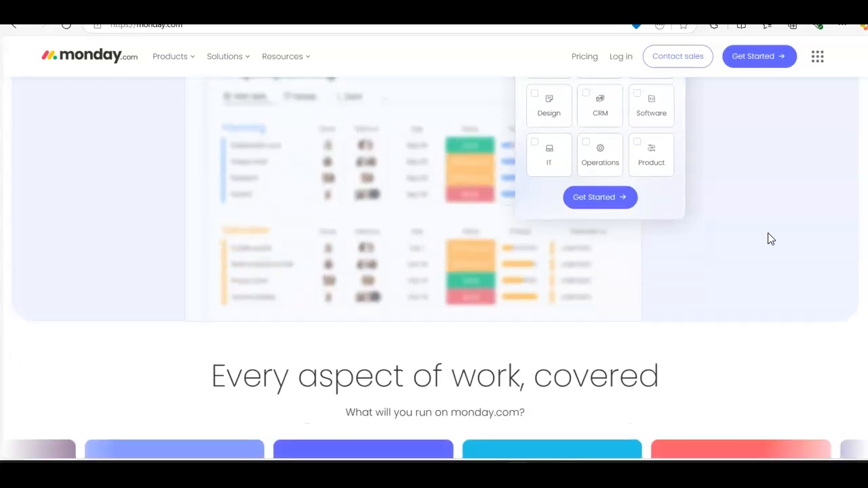
pyautogui.scroll(2, 771, 239)
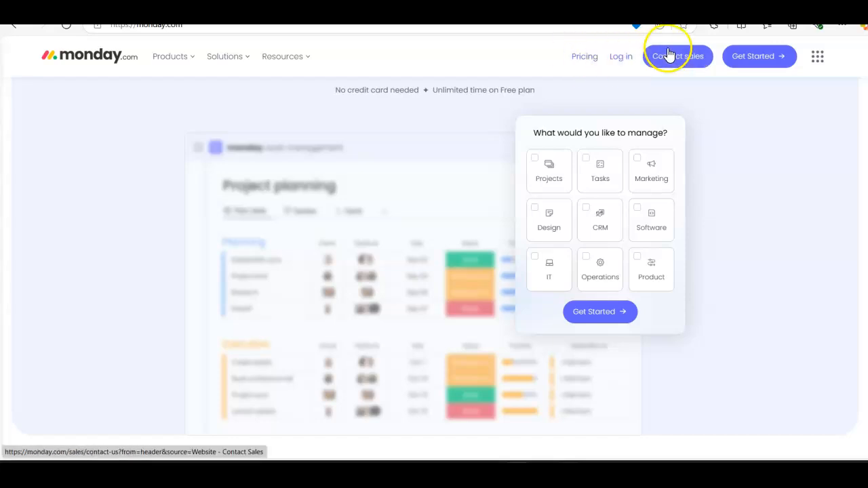
pyautogui.click(621, 58)
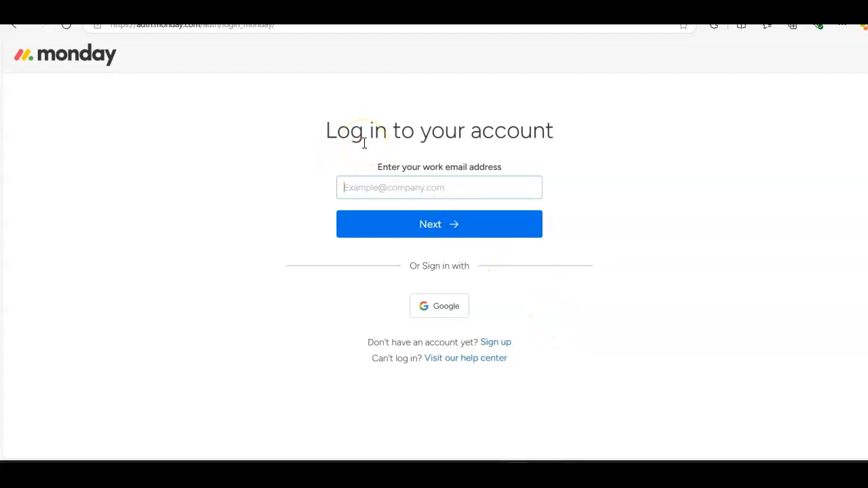
pyautogui.click(495, 343)
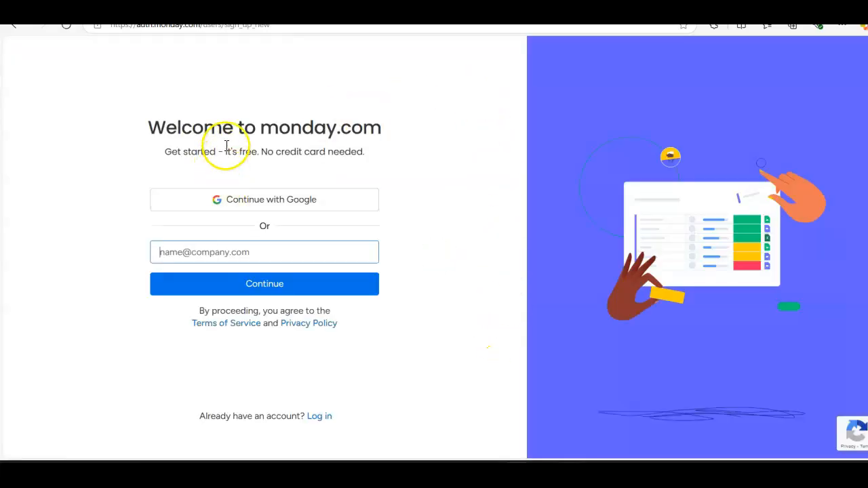
# Step: Enter the work email address on the sign-up page and continue to the account details
pyautogui.click(204, 249)
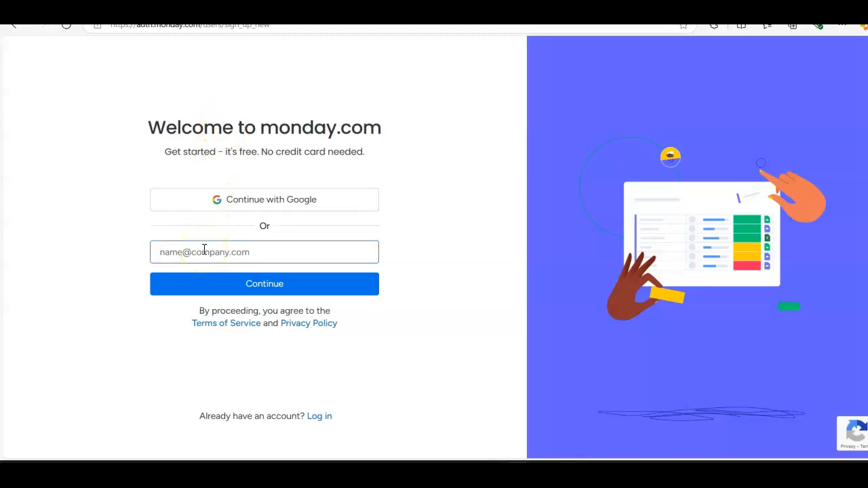
pyautogui.click(205, 249)
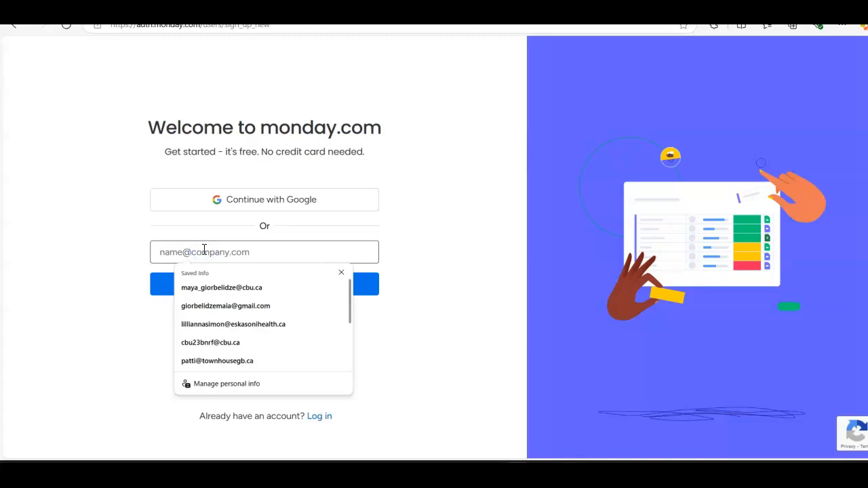
pyautogui.write('maya_')
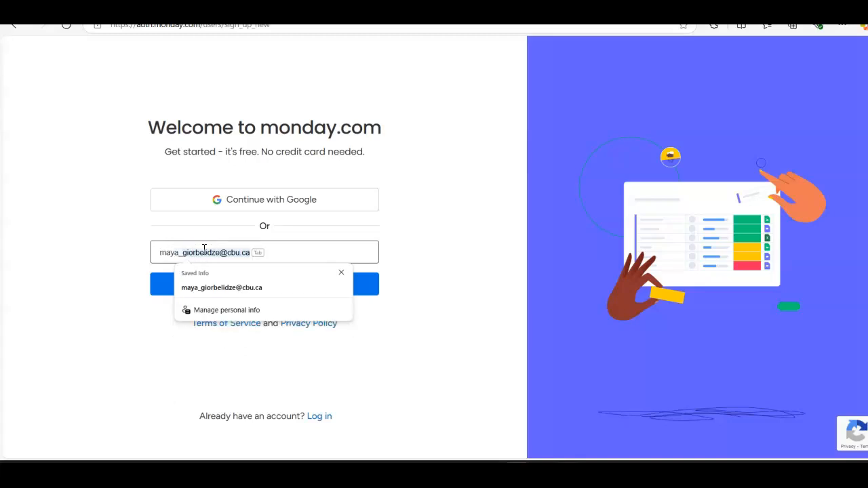
pyautogui.click(417, 274)
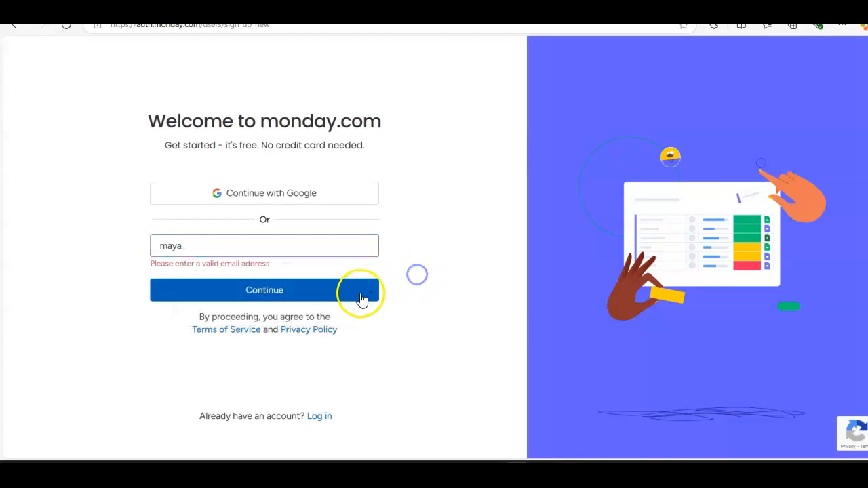
pyautogui.click(217, 243)
pyautogui.click(228, 280)
pyautogui.click(236, 291)
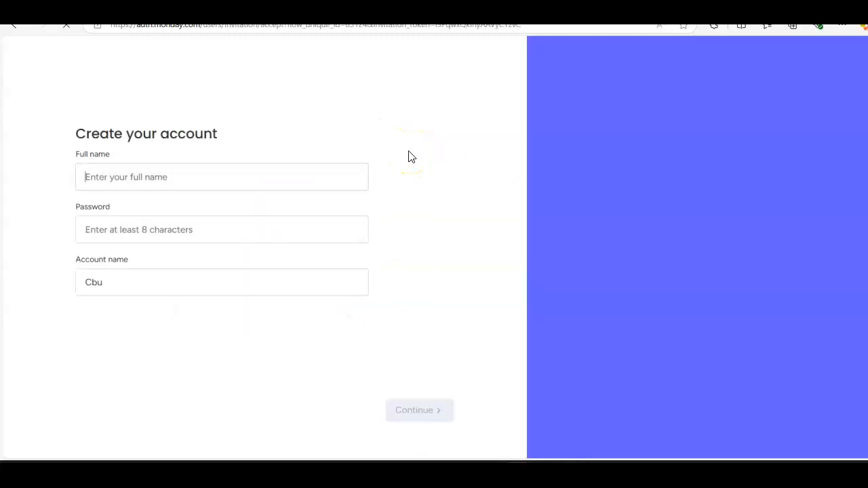
# Step: Fill in the full name and account password, submit the account details, and decline saving the password in the browser
pyautogui.write('Maya')
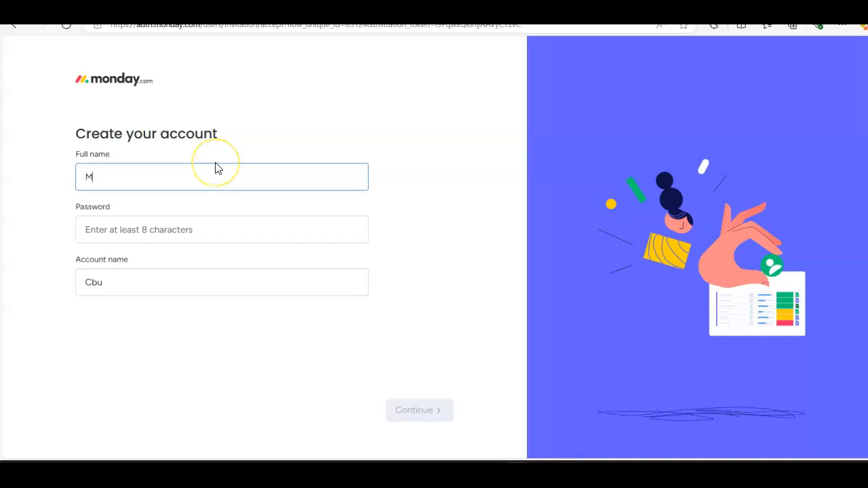
pyautogui.press('Tab')
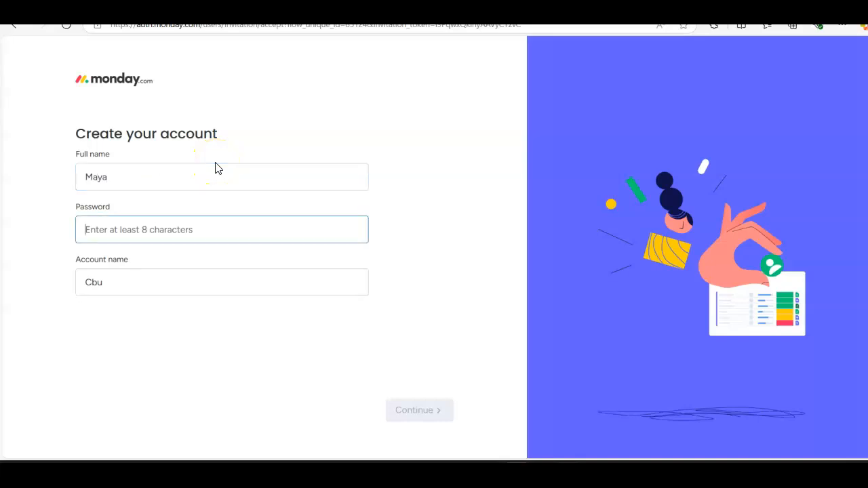
pyautogui.click(157, 170)
pyautogui.write('Giorbelidze')
pyautogui.press('Tab')
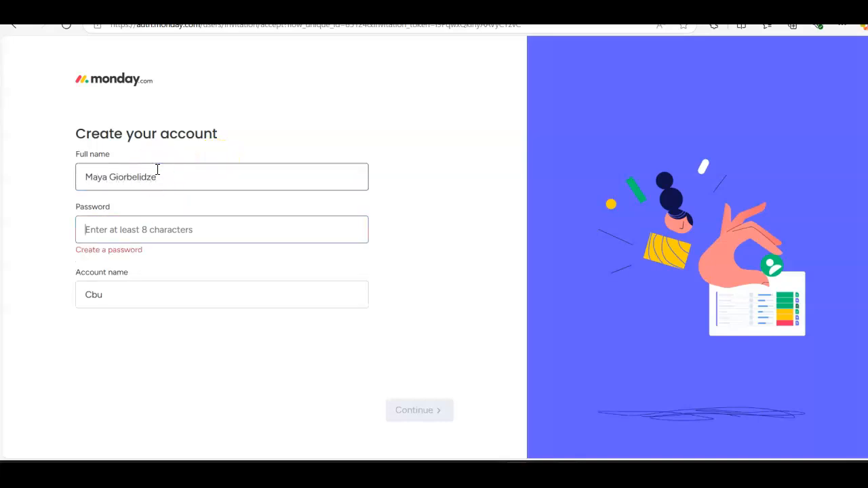
pyautogui.write('***********')
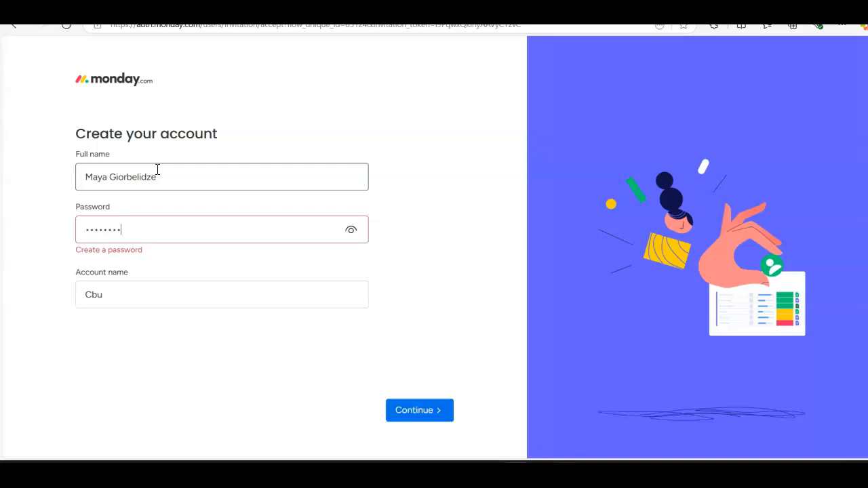
pyautogui.write('**')
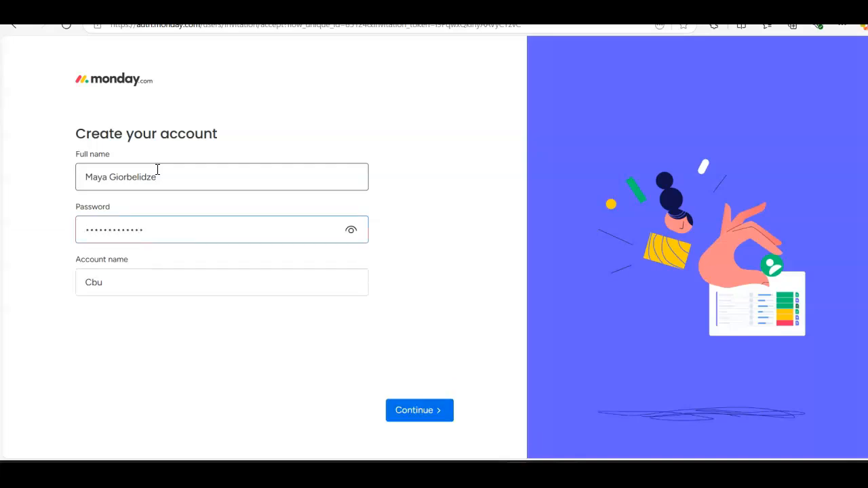
pyautogui.click(424, 411)
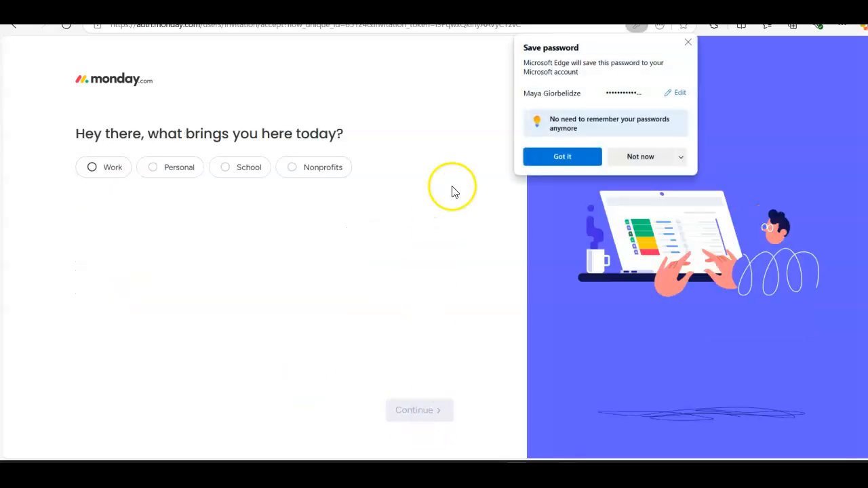
pyautogui.click(648, 156)
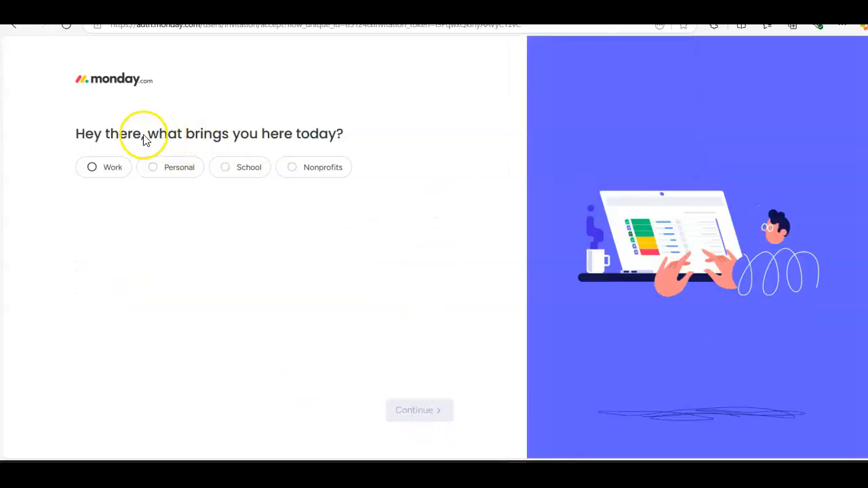
# Step: Choose School as the purpose and Faculty member as the current role, and continue
pyautogui.click(95, 171)
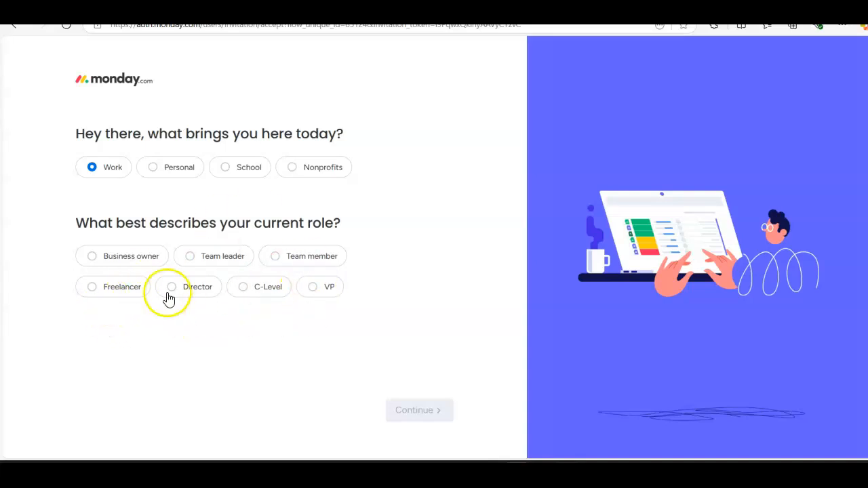
pyautogui.click(244, 170)
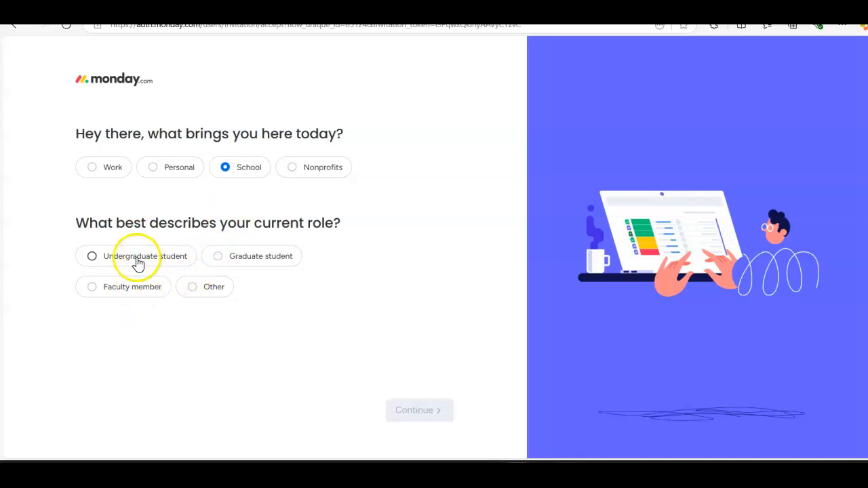
pyautogui.click(122, 292)
pyautogui.click(412, 411)
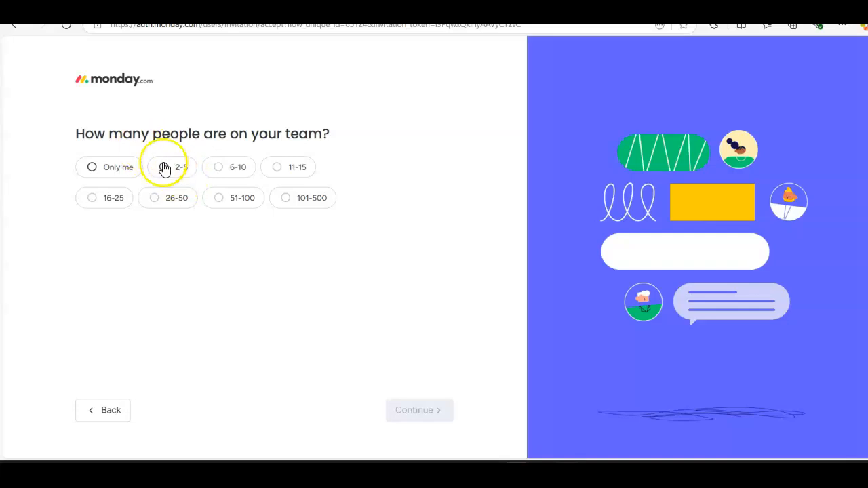
# Step: Set the team size to 6-10 people and choose Group assignments as the first focus
pyautogui.click(218, 170)
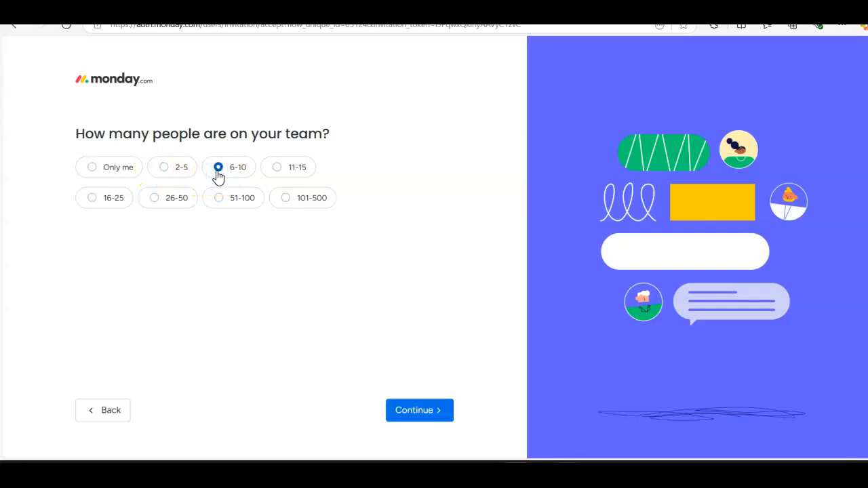
pyautogui.click(413, 411)
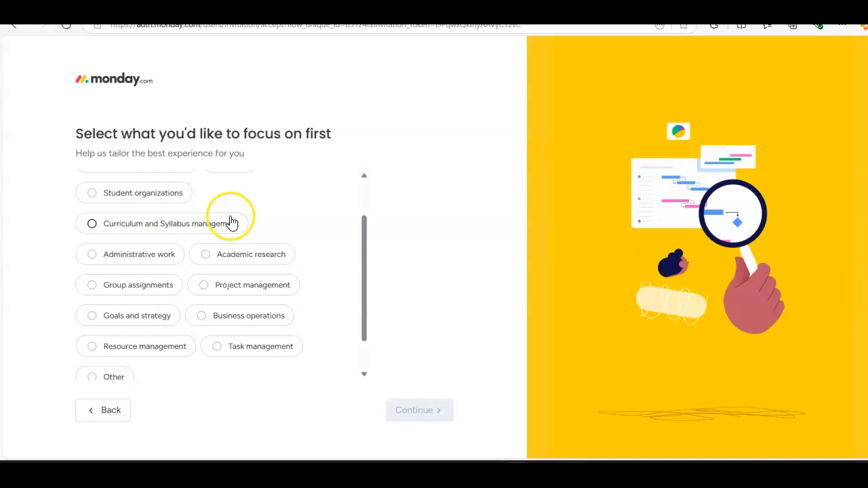
pyautogui.click(91, 286)
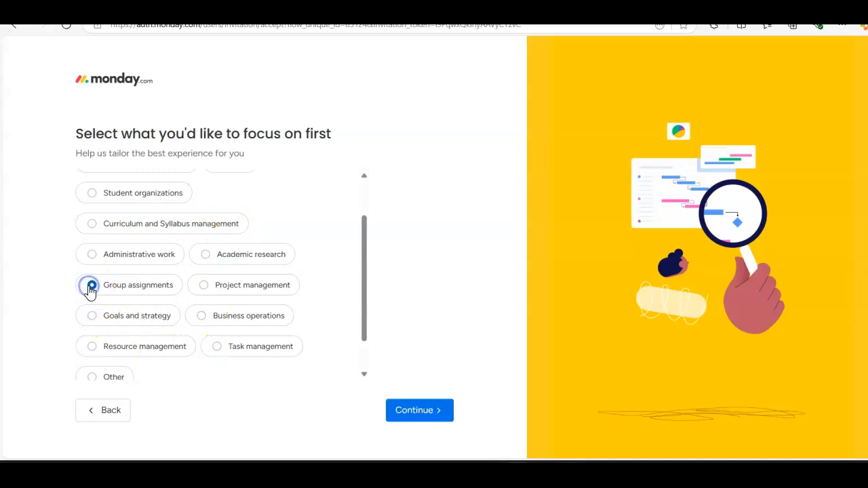
pyautogui.click(414, 411)
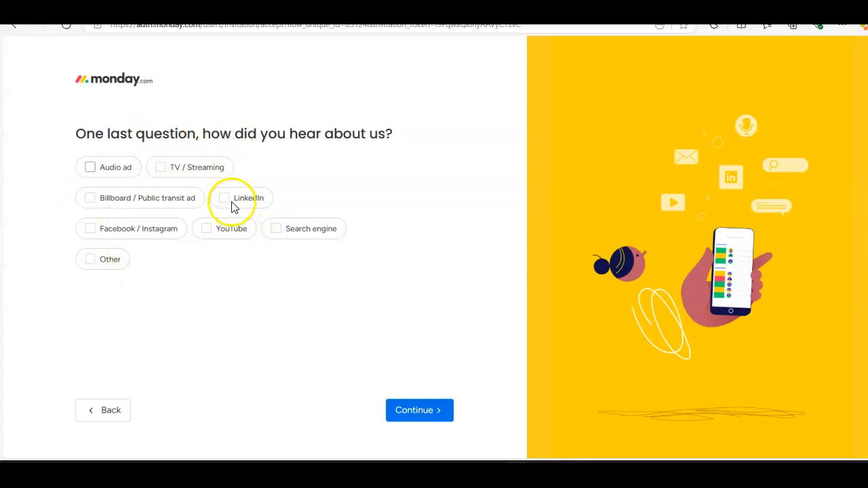
# Step: Answer Search engine as how you heard about monday.com and postpone inviting team members
pyautogui.click(276, 231)
pyautogui.click(419, 411)
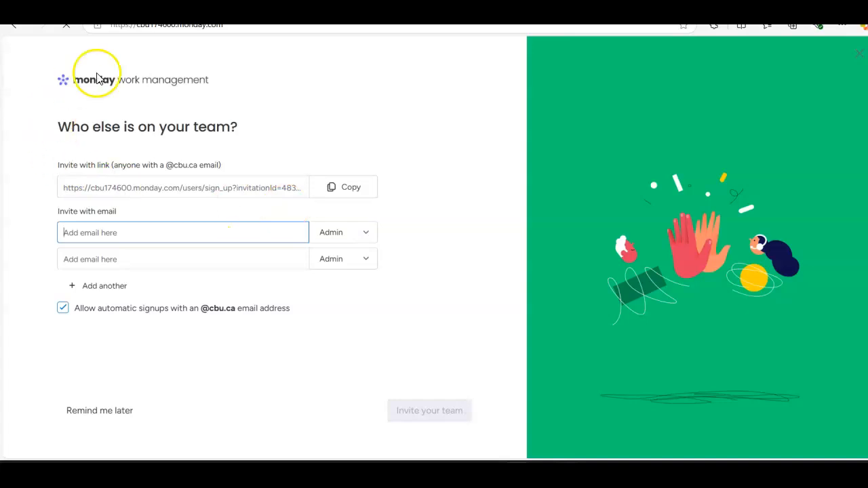
pyautogui.click(655, 181)
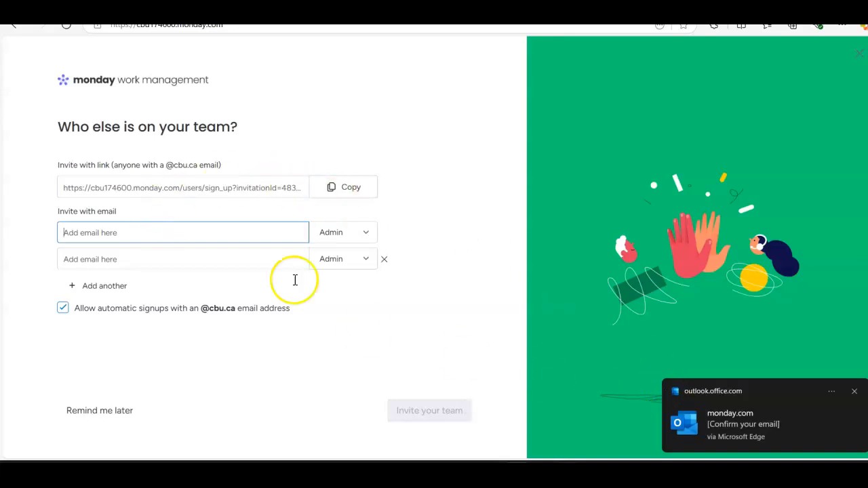
pyautogui.click(111, 413)
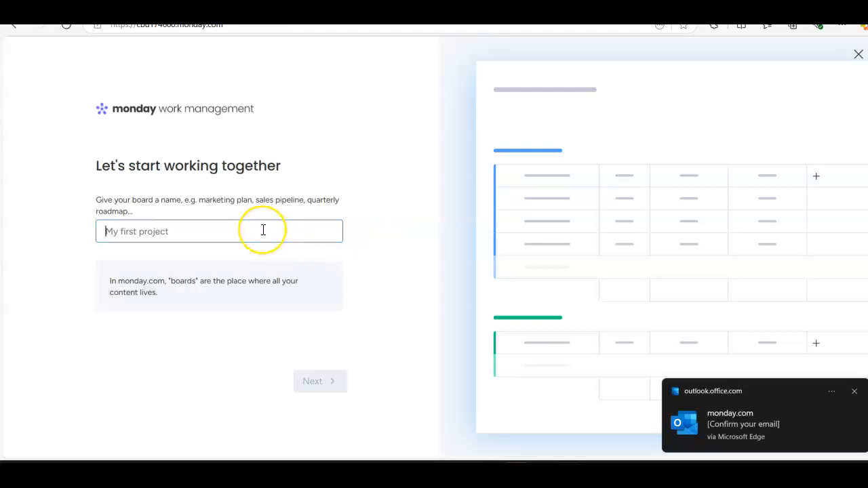
# Step: Name the first board RIIPEN and continue to the column selection
pyautogui.write('RIIPEN')
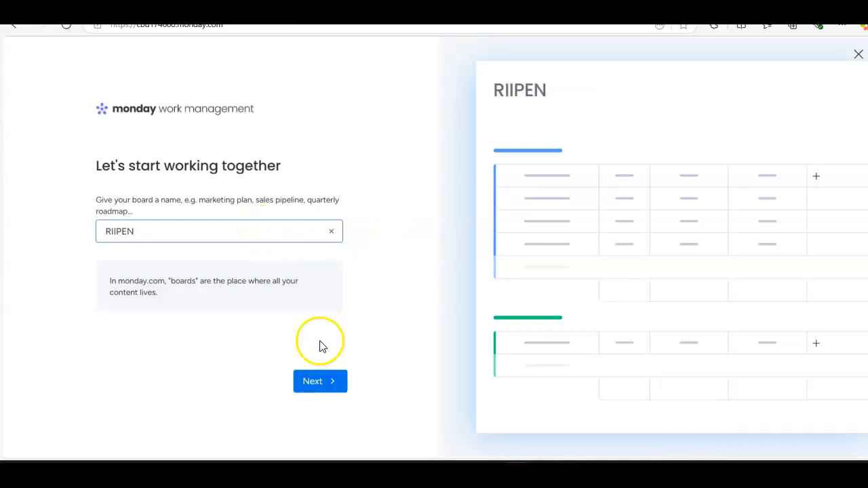
pyautogui.moveTo(134, 231); pyautogui.dragTo(81, 217)
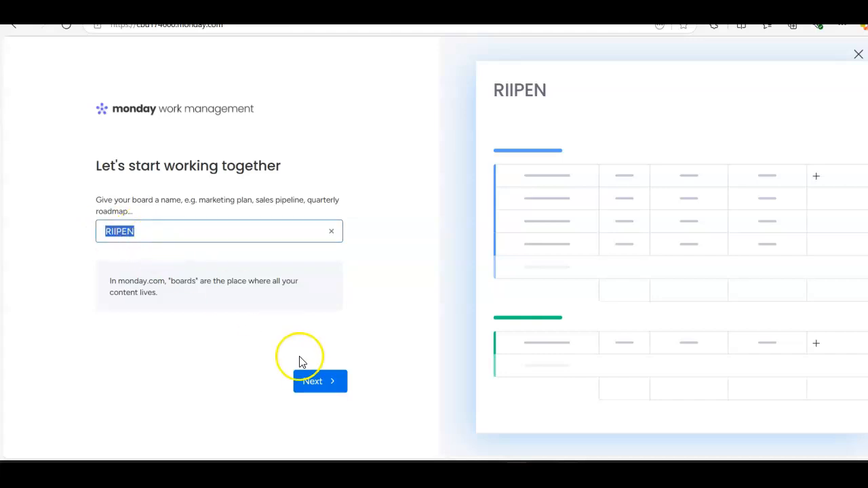
pyautogui.click(311, 383)
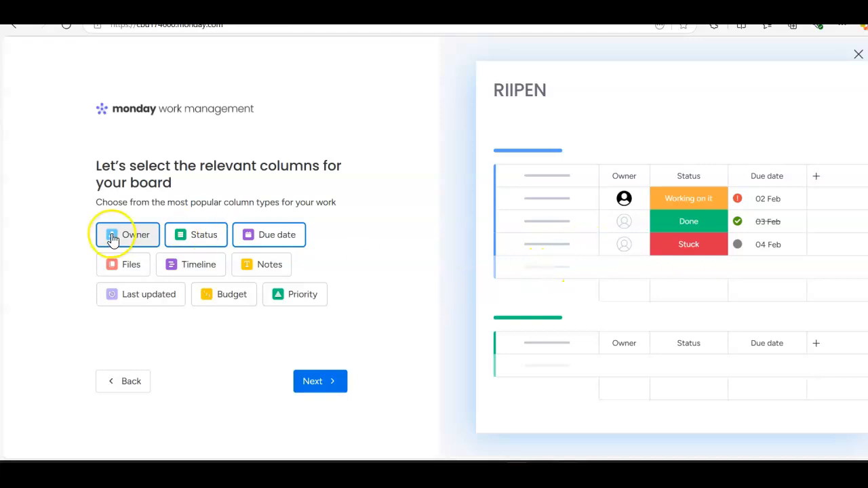
# Step: Try the board preview without the Status and Due date columns, and restore both columns
pyautogui.click(194, 239)
pyautogui.click(190, 239)
pyautogui.click(265, 242)
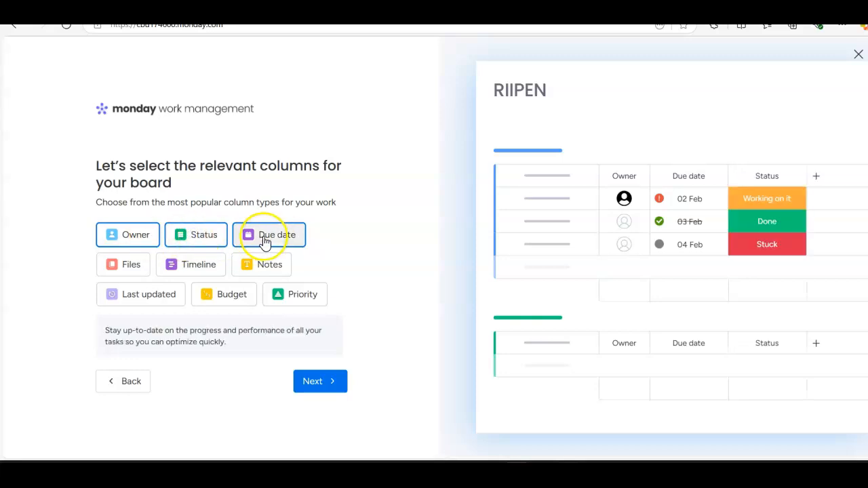
pyautogui.click(265, 242)
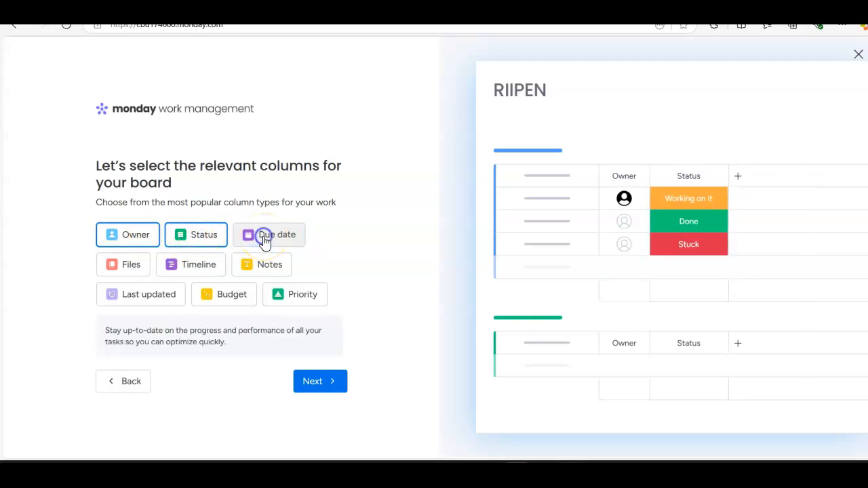
pyautogui.click(264, 241)
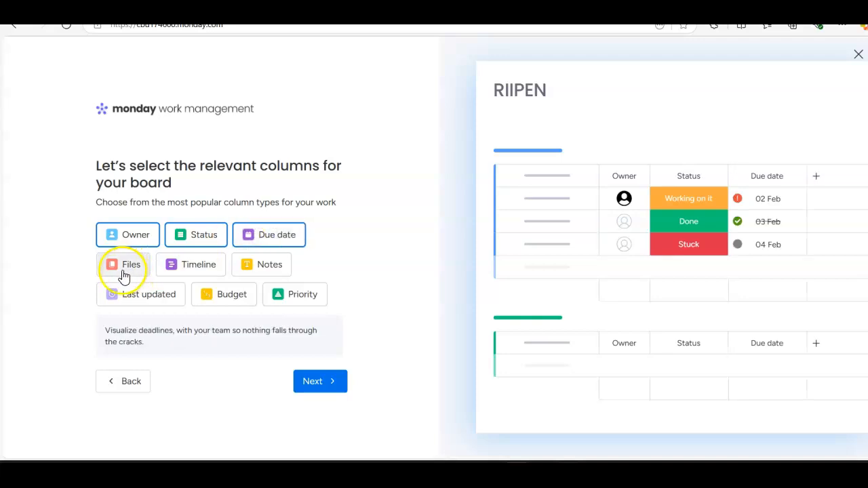
# Step: Add the Timeline column to the board, trying out the Notes and Priority columns without keeping them
pyautogui.click(180, 270)
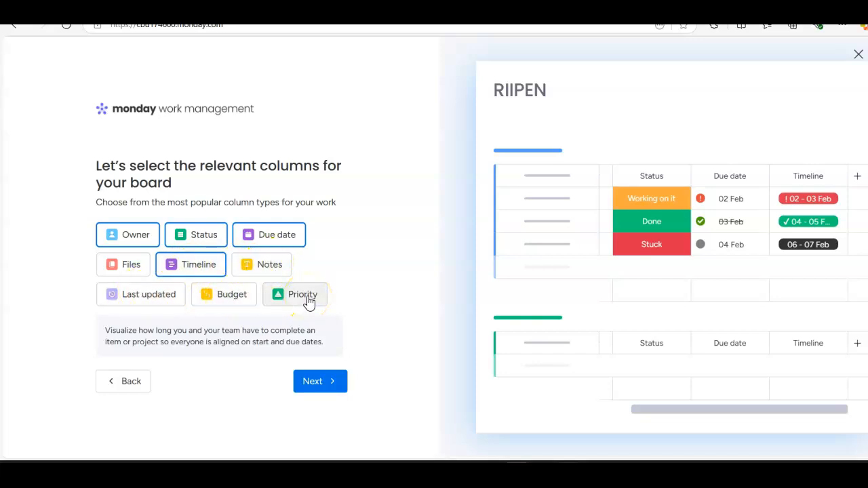
pyautogui.click(268, 270)
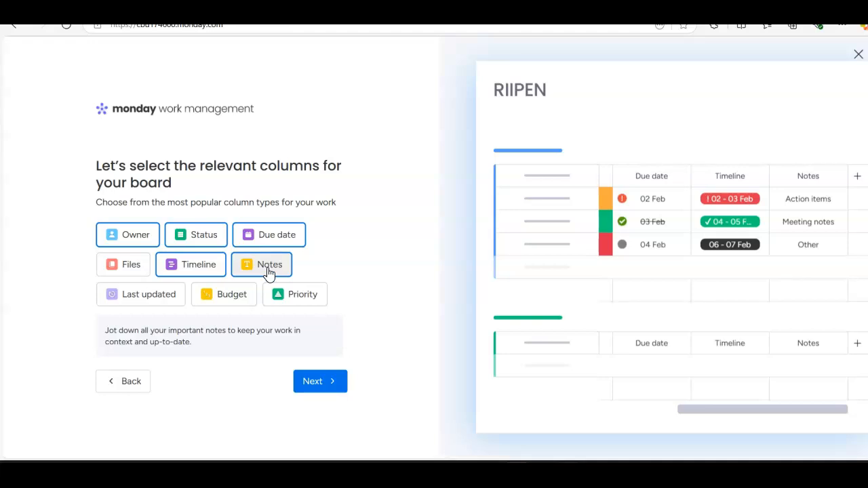
pyautogui.click(270, 272)
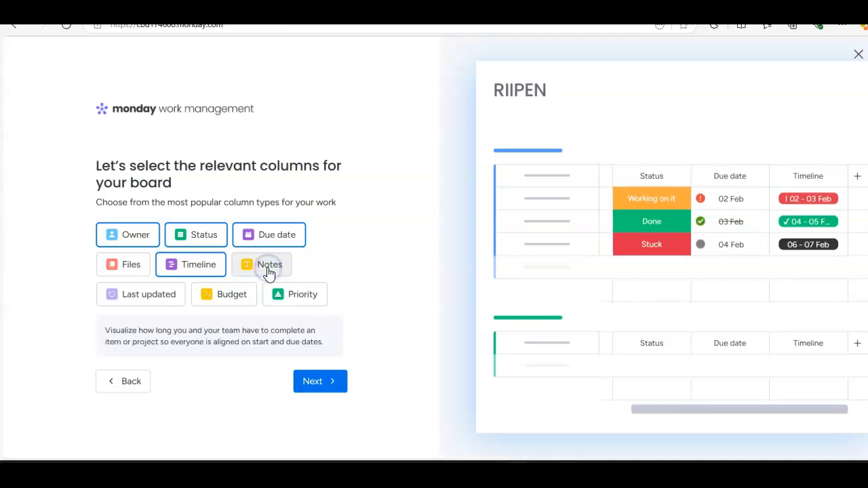
pyautogui.click(294, 303)
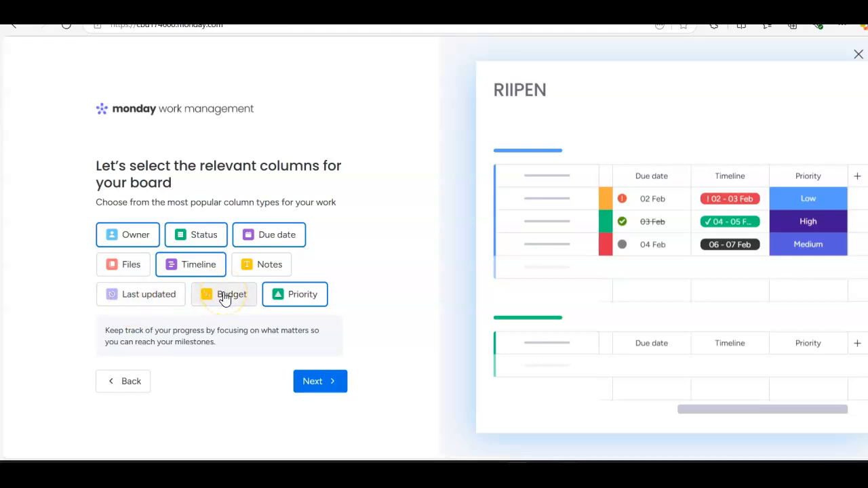
pyautogui.click(308, 300)
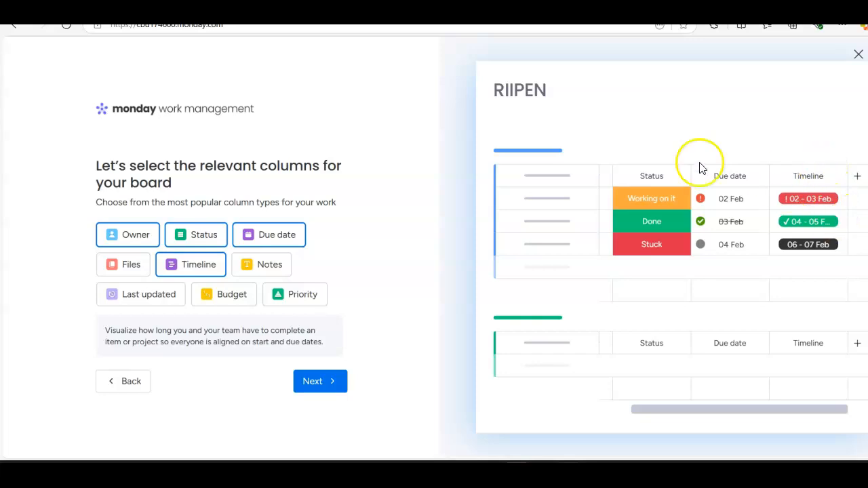
# Step: Accept the columns, add the Tasks by due date widget to the dashboard, and continue to the view layouts
pyautogui.click(318, 394)
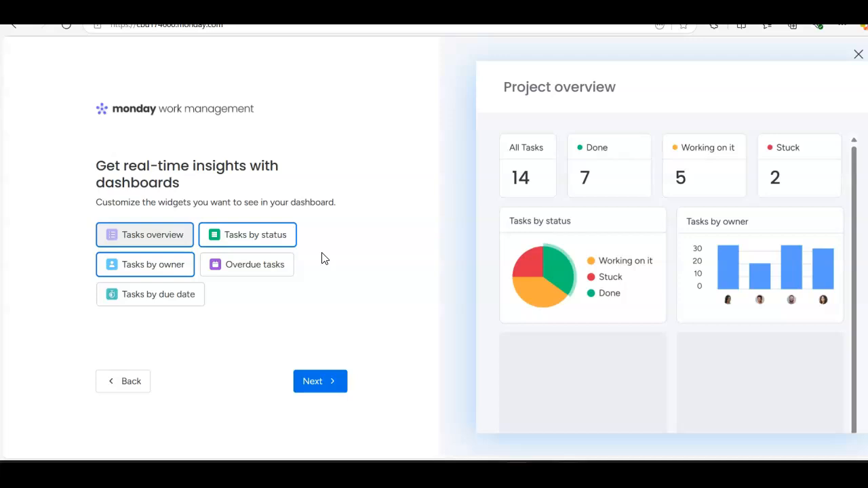
pyautogui.click(165, 306)
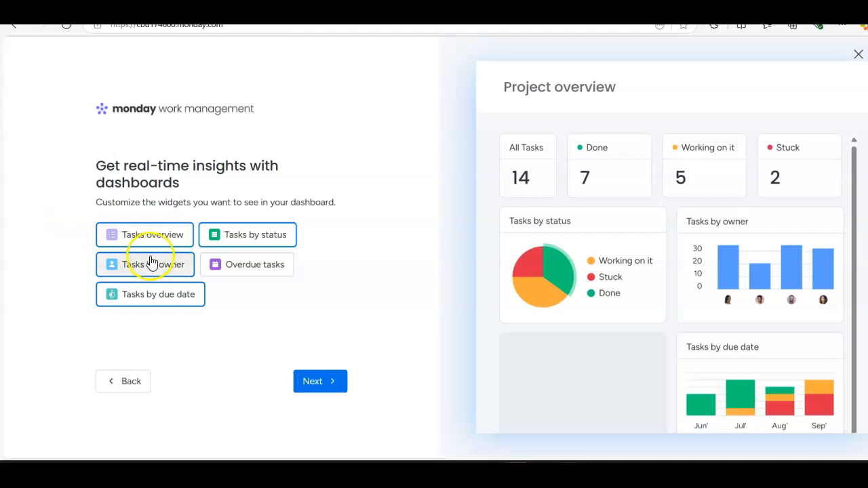
pyautogui.click(316, 380)
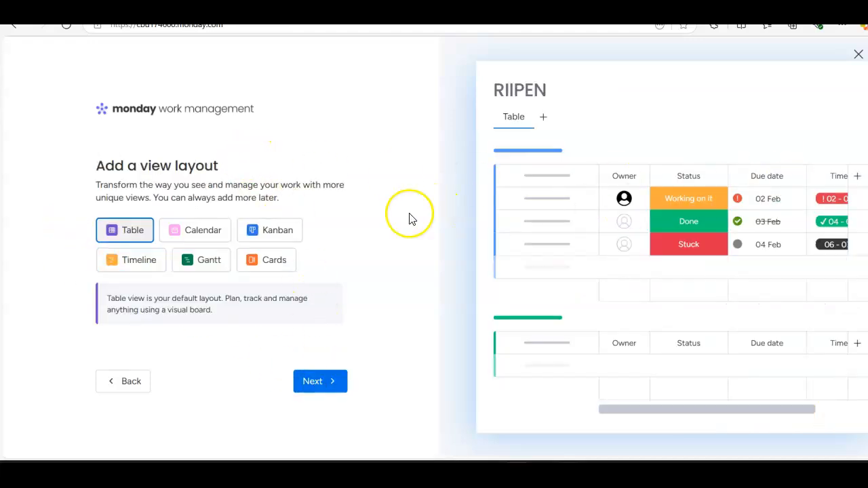
# Step: Preview the Calendar, Kanban, Timeline, Gantt and Cards layouts for the board one after another
pyautogui.click(198, 233)
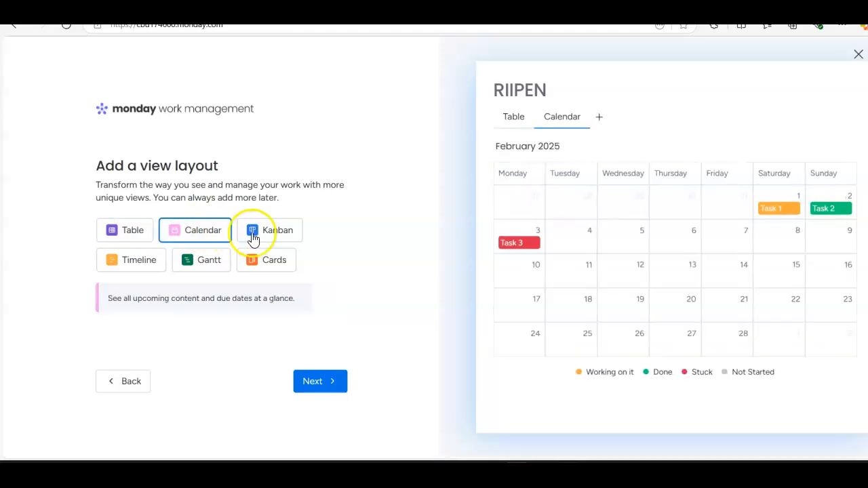
pyautogui.click(281, 235)
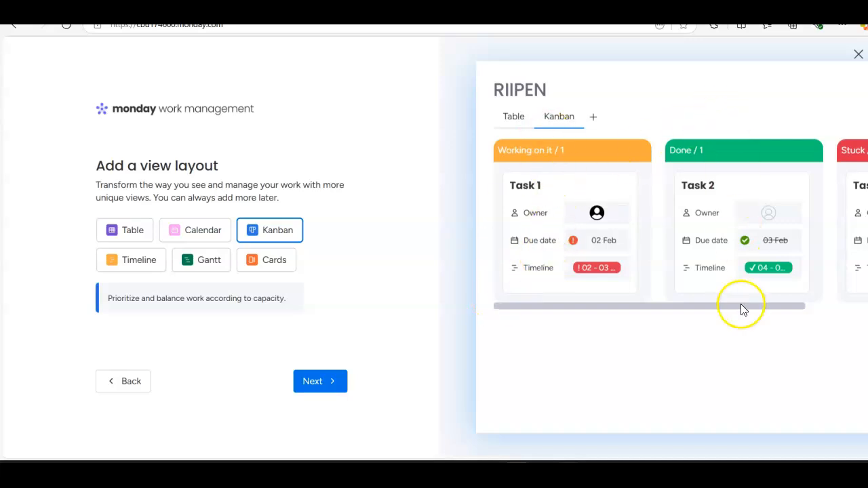
pyautogui.click(132, 261)
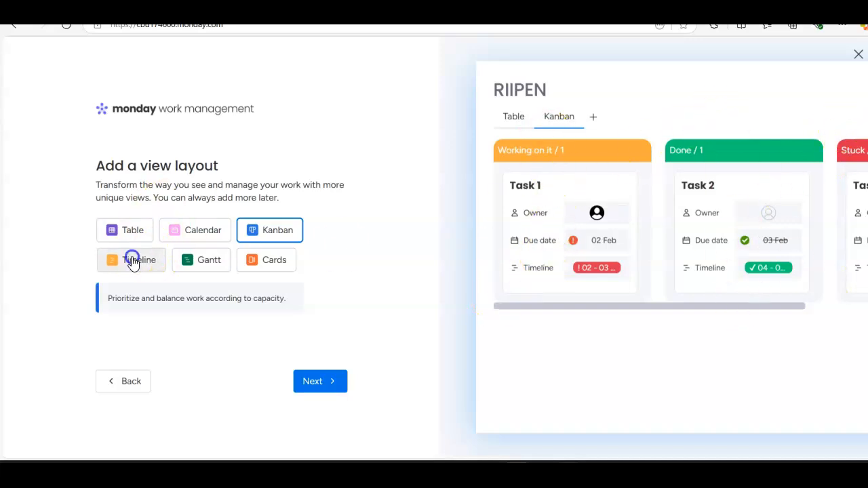
pyautogui.click(212, 266)
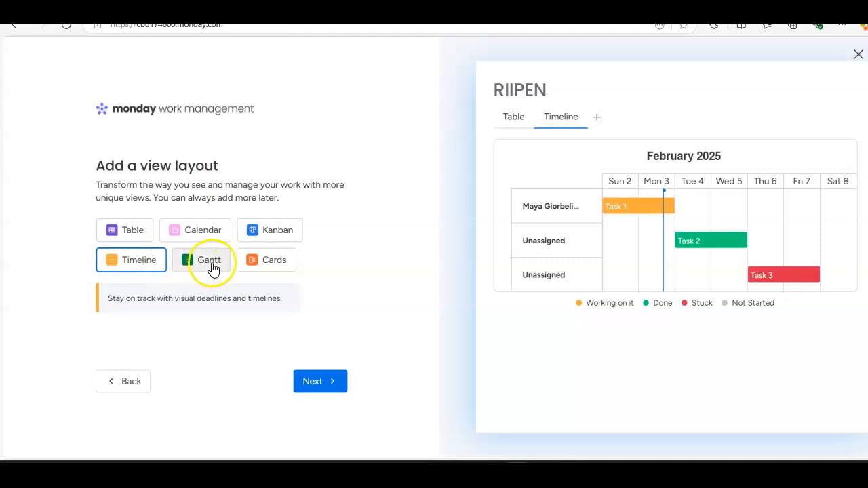
pyautogui.click(273, 265)
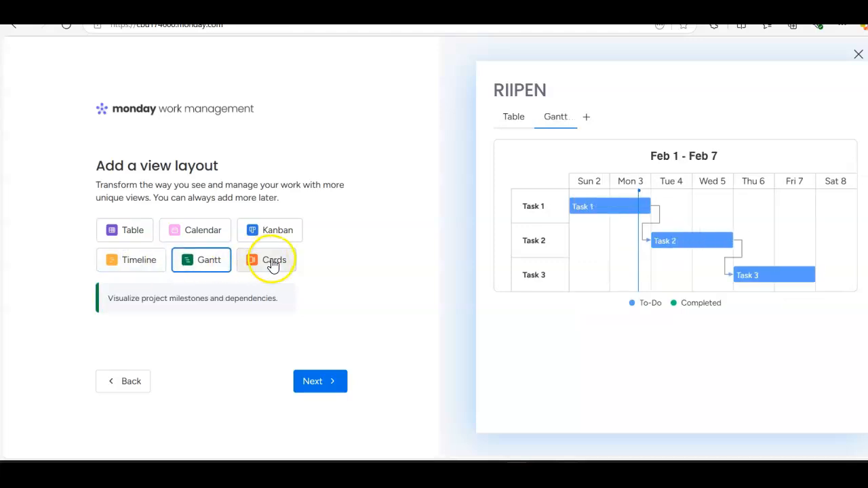
pyautogui.click(276, 267)
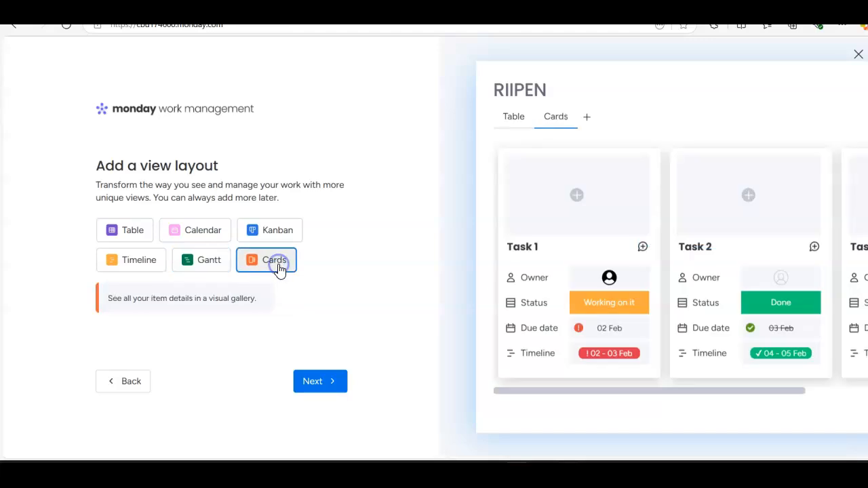
# Step: Choose Table as the board's view layout and continue to the project list
pyautogui.click(132, 229)
pyautogui.click(331, 390)
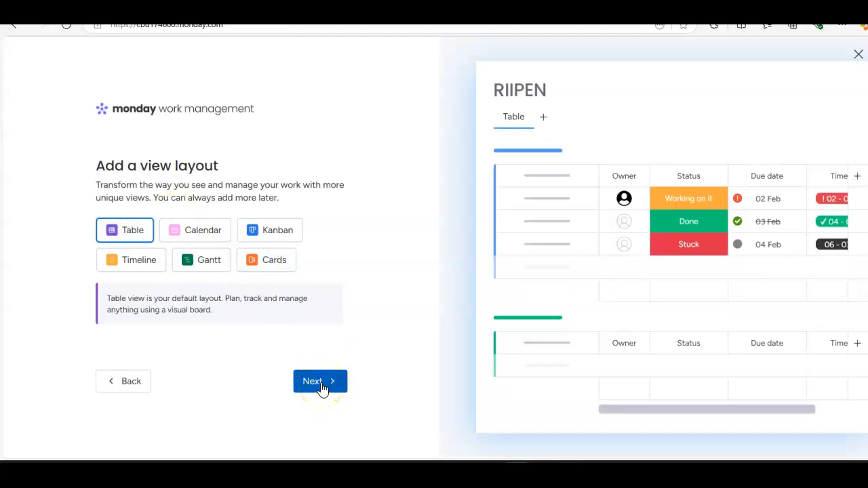
pyautogui.click(323, 389)
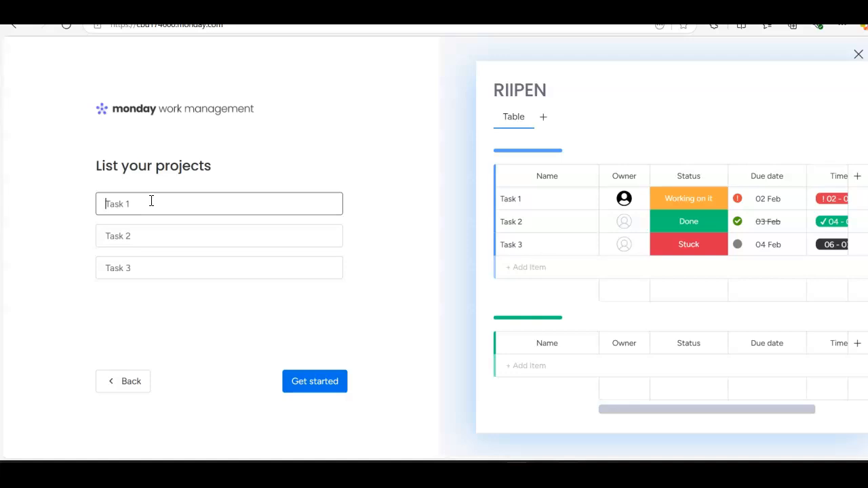
# Step: Name the first project "Organize the meeting with the company"
pyautogui.write('Organize th')
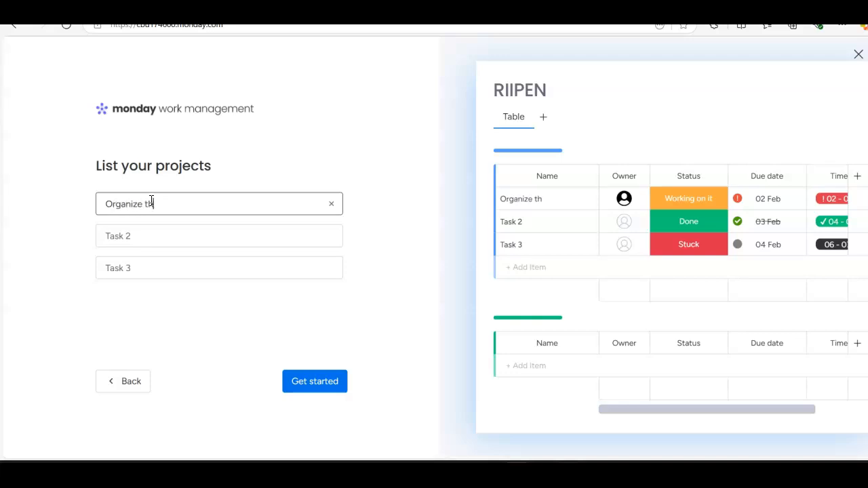
pyautogui.write('e meeting with the empl')
pyautogui.press('BackSpace')
pyautogui.press('BackSpace')
pyautogui.press('BackSpace')
pyautogui.press('BackSpace')
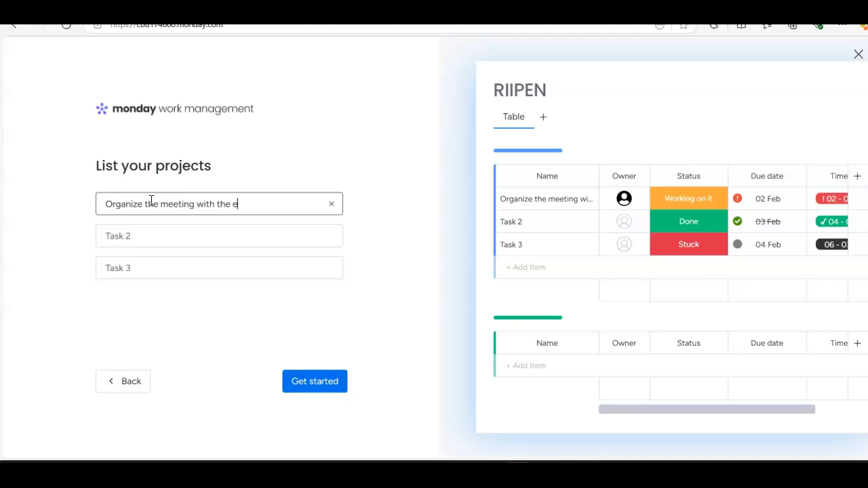
pyautogui.press('BackSpace')
pyautogui.write('company')
# Step: Name the second project "Discuss internally the results"
pyautogui.click(123, 230)
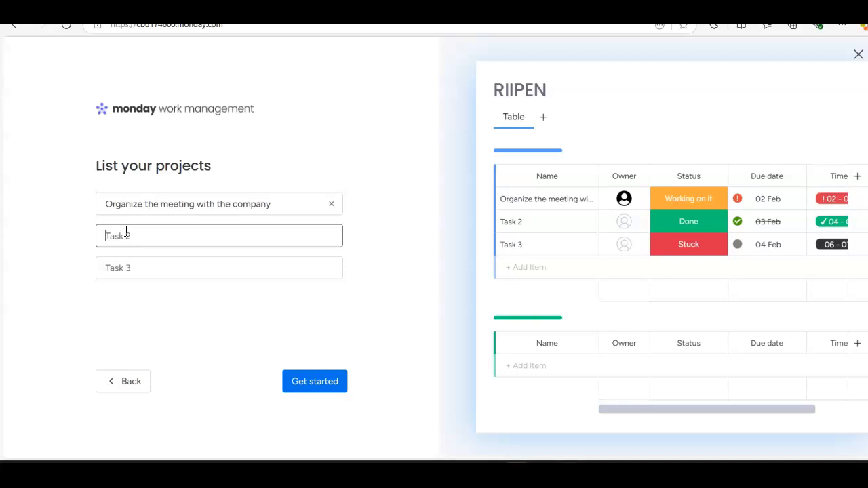
pyautogui.write('Discus')
pyautogui.write('s interna')
pyautogui.write('lly the findin')
pyautogui.press('BackSpace')
pyautogui.press('BackSpace')
pyautogui.press('BackSpace')
pyautogui.press('BackSpace')
pyautogui.press('BackSpace')
pyautogui.press('BackSpace')
pyautogui.write('res')
pyautogui.write('results of the me')
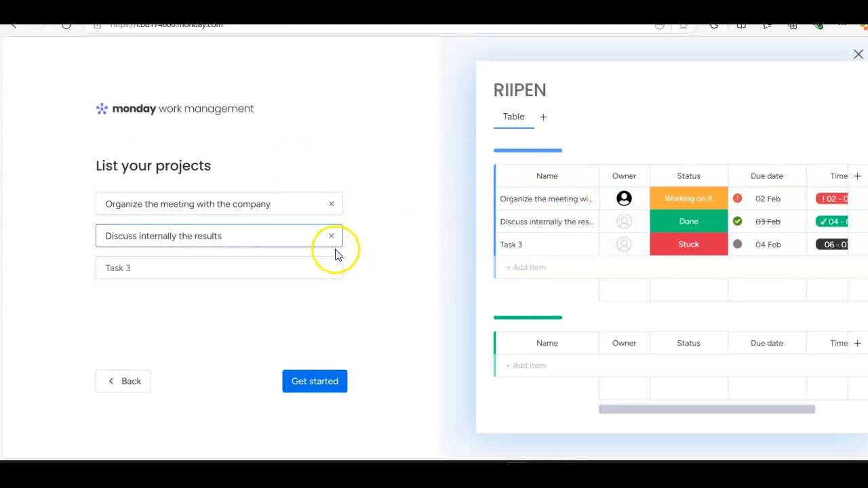
# Step: Finish the setup to create the board, and dismiss the project dashboard hint and the getting-started guide
pyautogui.click(322, 382)
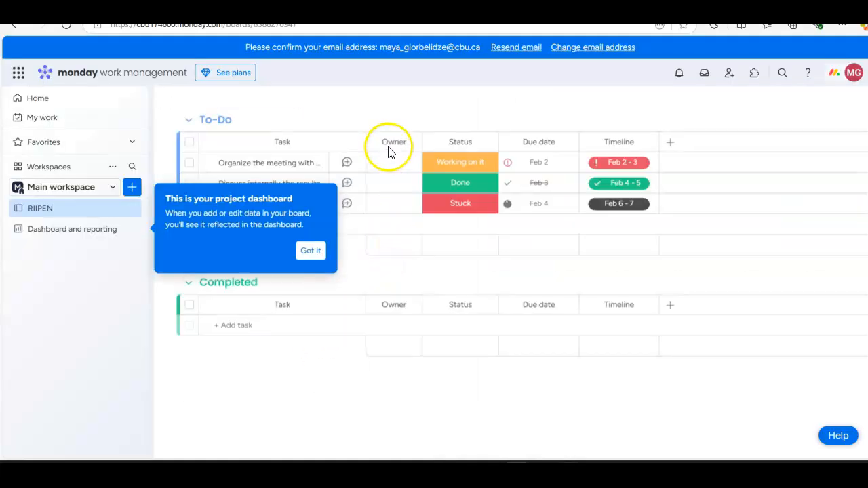
pyautogui.click(311, 251)
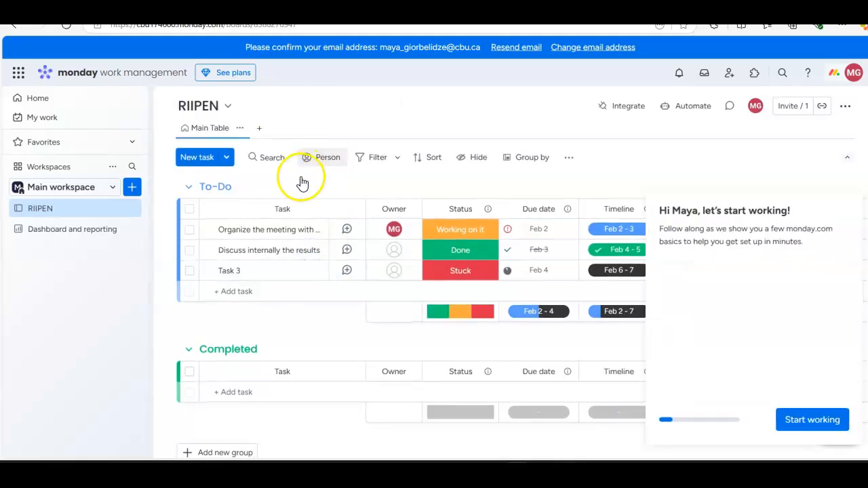
pyautogui.click(848, 204)
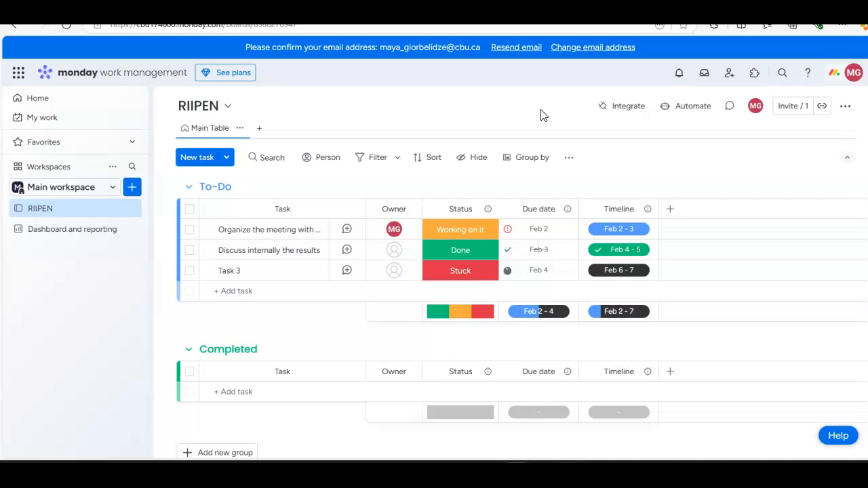
# Step: Examine the Twilio integration templates available for the board and close the Automation center
pyautogui.click(629, 107)
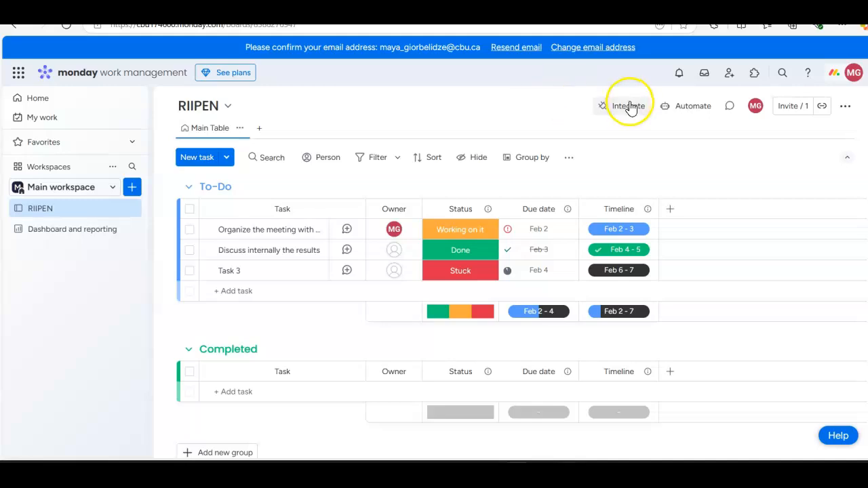
pyautogui.click(262, 111)
pyautogui.scroll(-2, 552, 285)
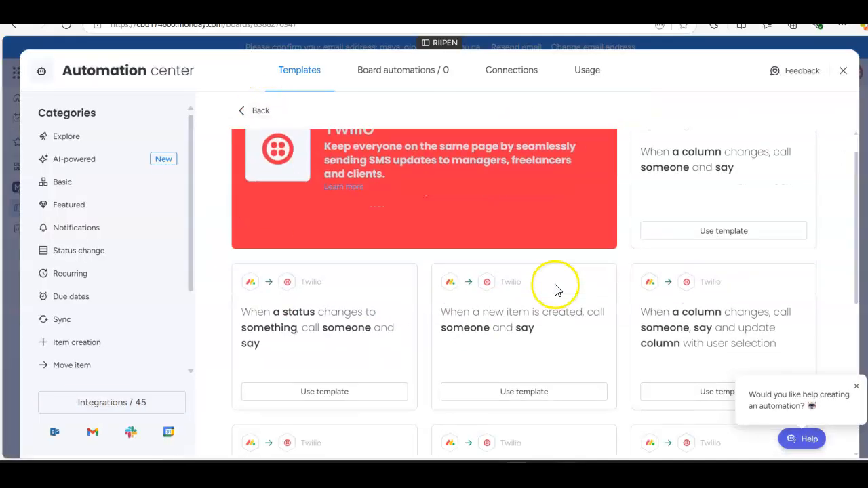
pyautogui.scroll(2, 339, 219)
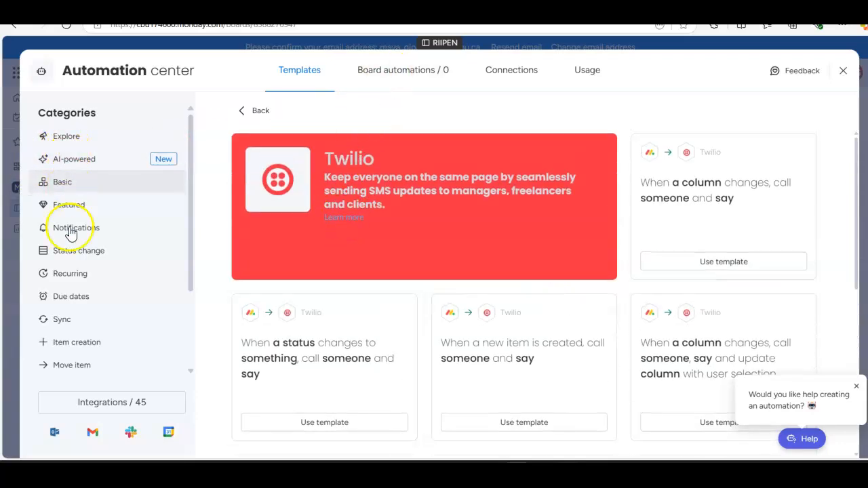
pyautogui.click(844, 72)
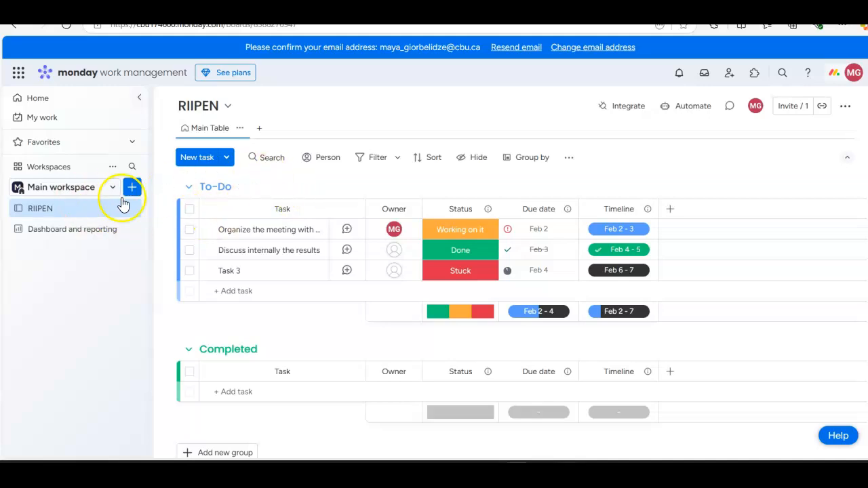
# Step: Start an update on the task "Organize the meeting with the company" reading "the meeting was scheduled on February 1st"
pyautogui.click(346, 231)
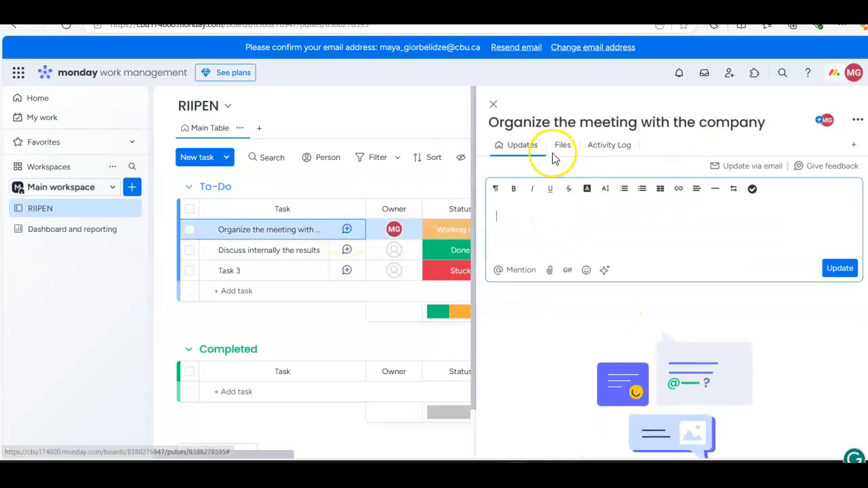
pyautogui.click(493, 104)
pyautogui.click(346, 231)
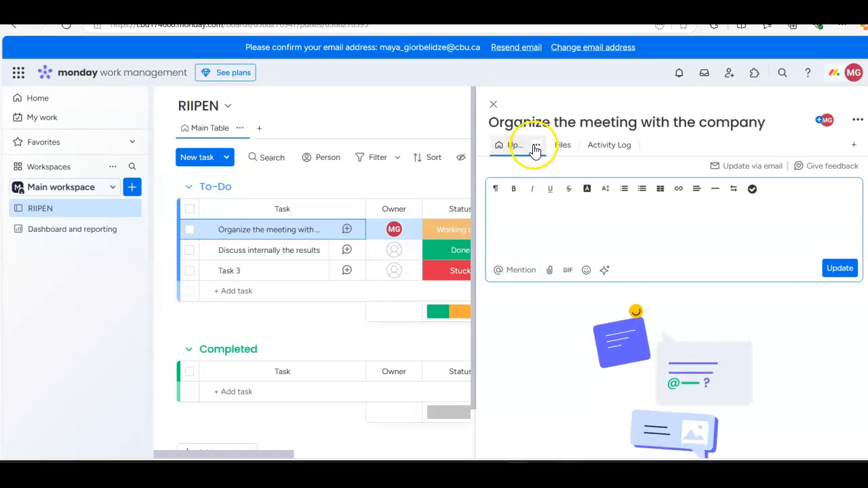
pyautogui.click(508, 205)
pyautogui.write('the meeting was already c')
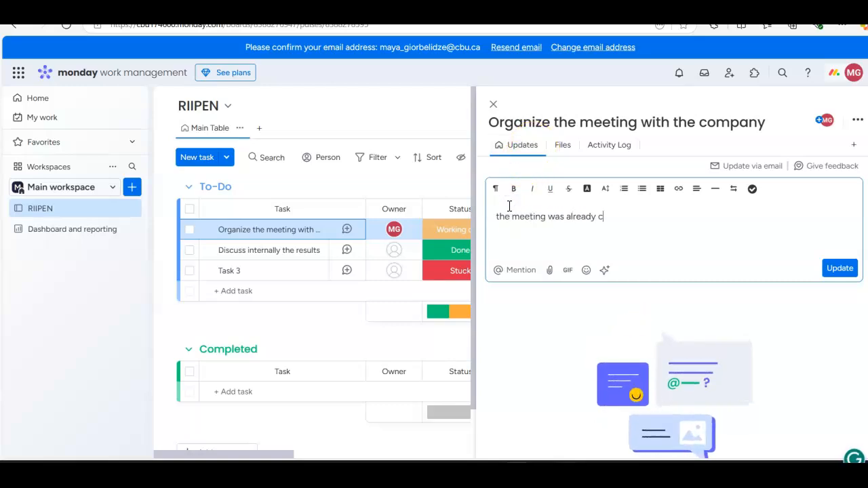
pyautogui.write('omp')
pyautogui.press('BackSpace')
pyautogui.press('BackSpace')
pyautogui.press('BackSpace')
pyautogui.press('BackSpace')
pyautogui.press('BackSpace')
pyautogui.press('BackSpace')
pyautogui.press('BackSpace')
pyautogui.press('BackSpace')
pyautogui.press('BackSpace')
pyautogui.press('BackSpace')
pyautogui.write('was cs')
pyautogui.write('heduled on')
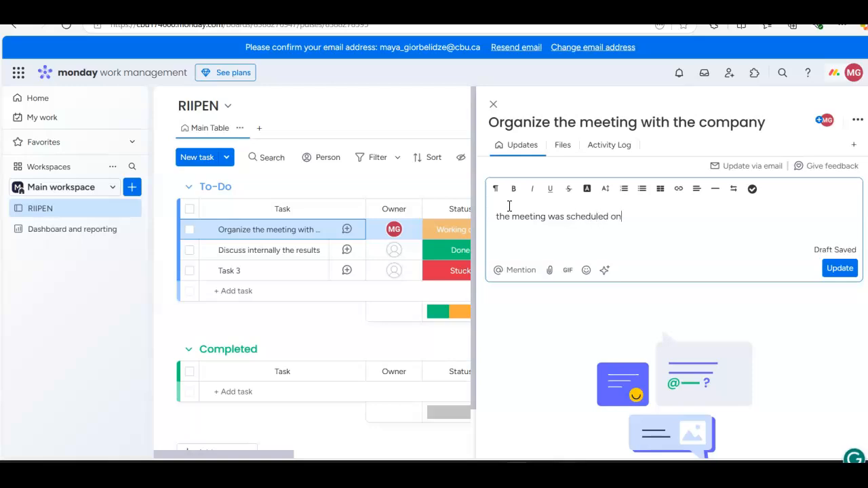
pyautogui.write(' February 1st but the')
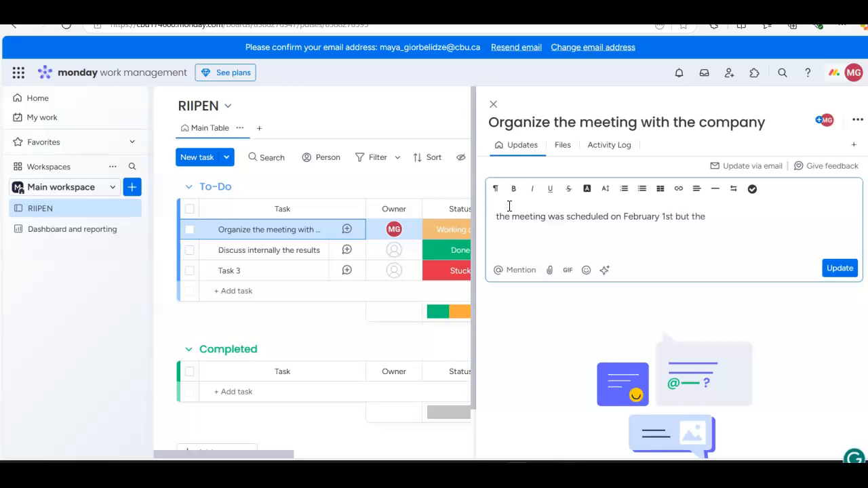
pyautogui.press('BackSpace')
pyautogui.press('BackSpace')
pyautogui.press('BackSpace')
# Step: Complete the update with ". The recording is available here.", post it and close the task details
pyautogui.press('BackSpace')
pyautogui.write('. The recoridng')
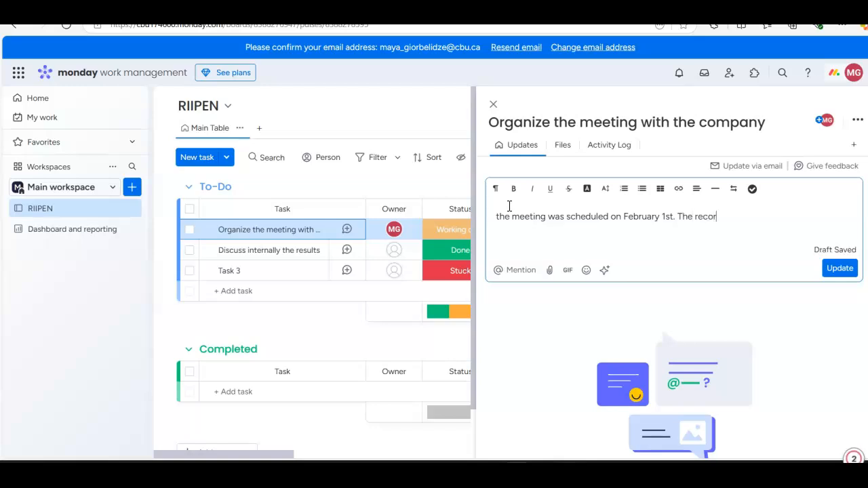
pyautogui.press('BackSpace')
pyautogui.press('BackSpace')
pyautogui.press('BackSpace')
pyautogui.press('BackSpace')
pyautogui.press('BackSpace')
pyautogui.write('ding is avaib')
pyautogui.press('BackSpace')
pyautogui.write('lable here.')
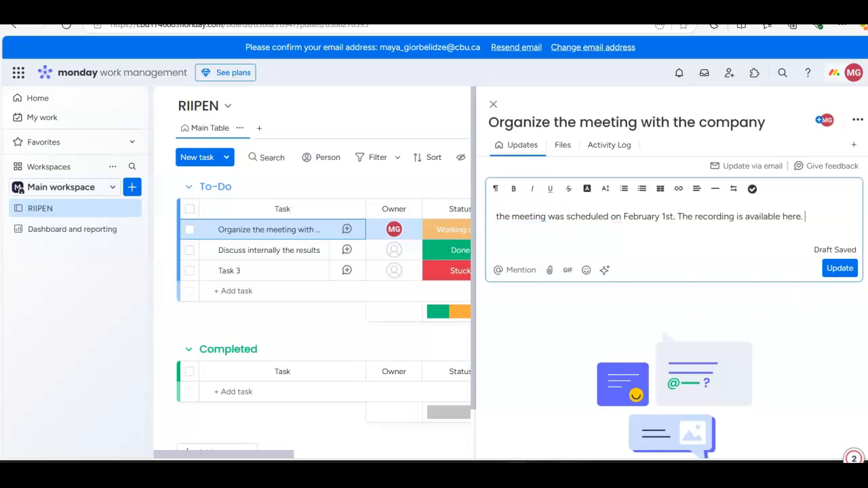
pyautogui.click(831, 272)
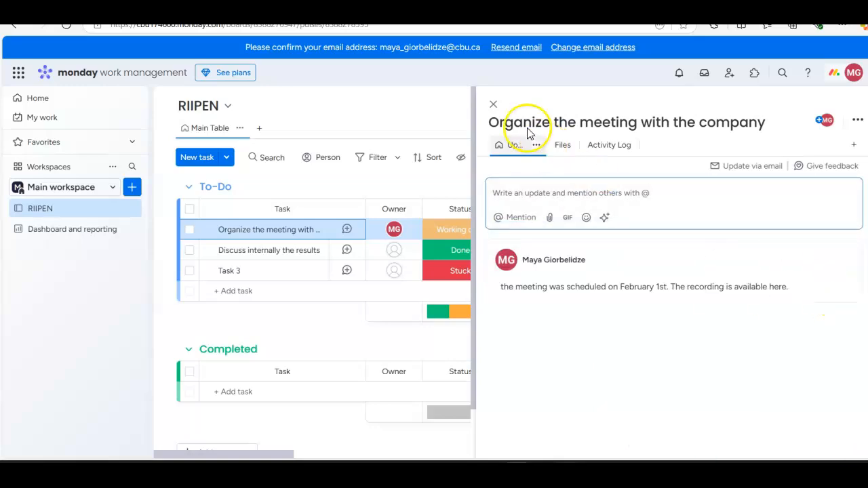
pyautogui.click(493, 103)
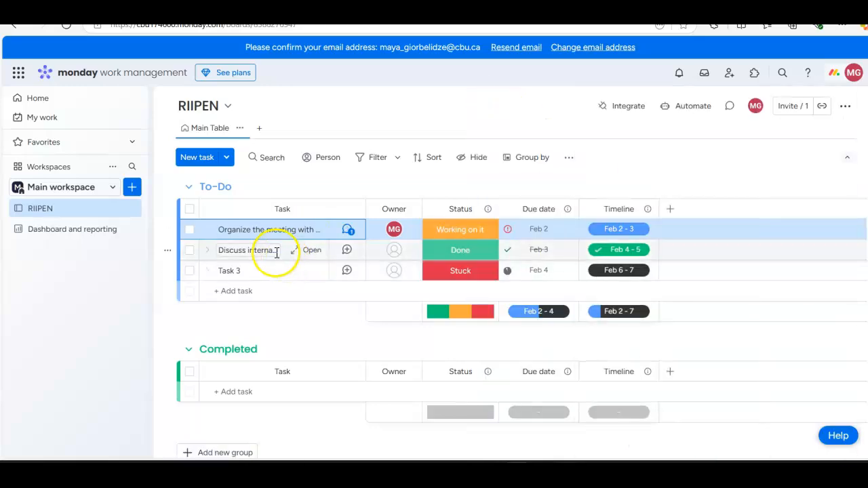
# Step: Set the due date of the task "Organize the meeting with the company" to February 4, 2025
pyautogui.moveTo(397, 233)
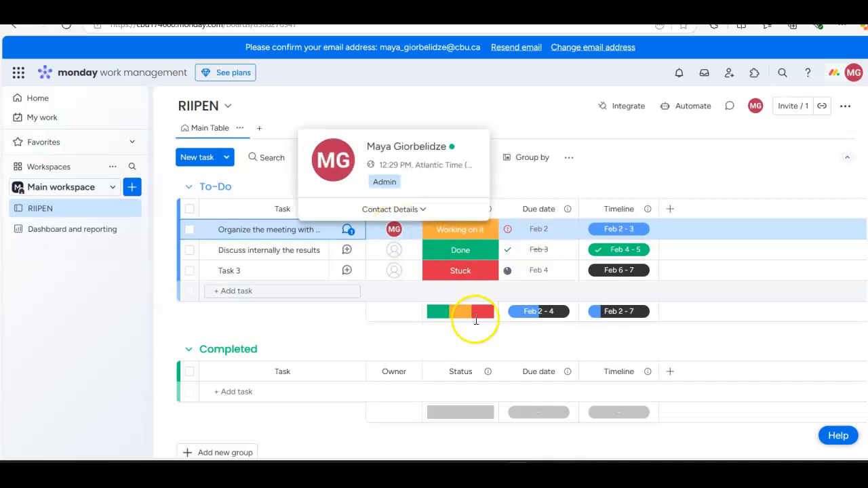
pyautogui.click(541, 232)
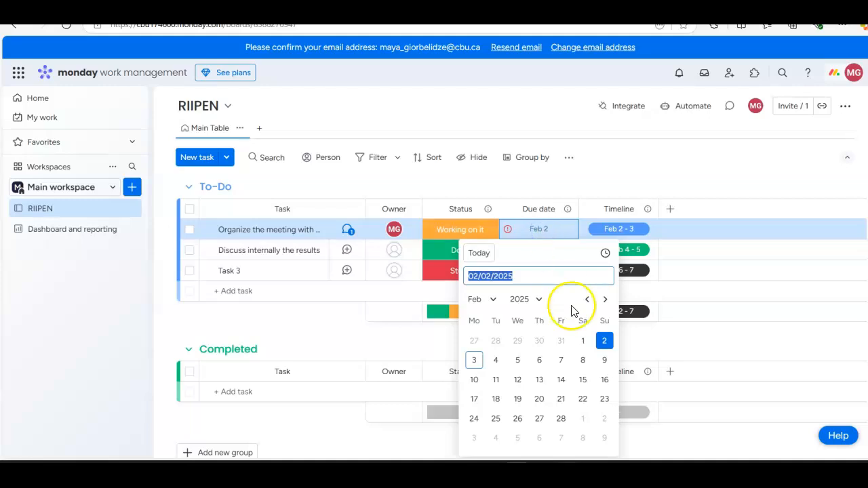
pyautogui.click(494, 363)
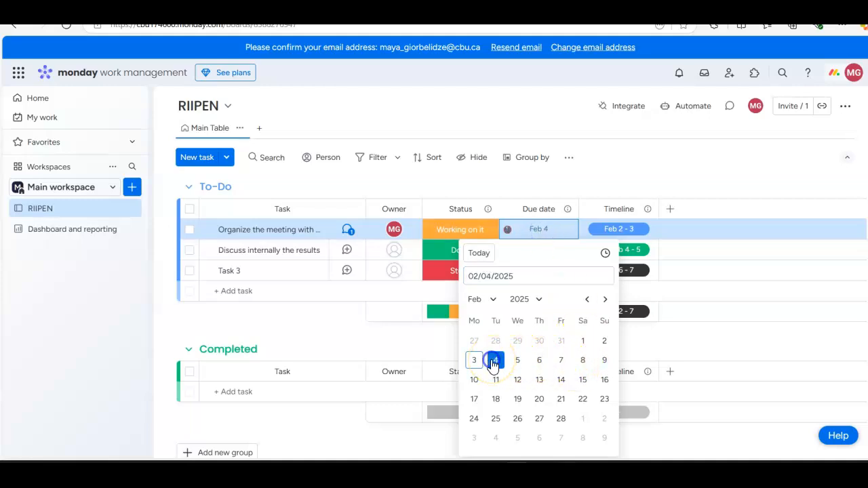
# Step: Set the timeline of the task "Organize the meeting with the company" to January 31 – February 4, 2025
pyautogui.click(615, 231)
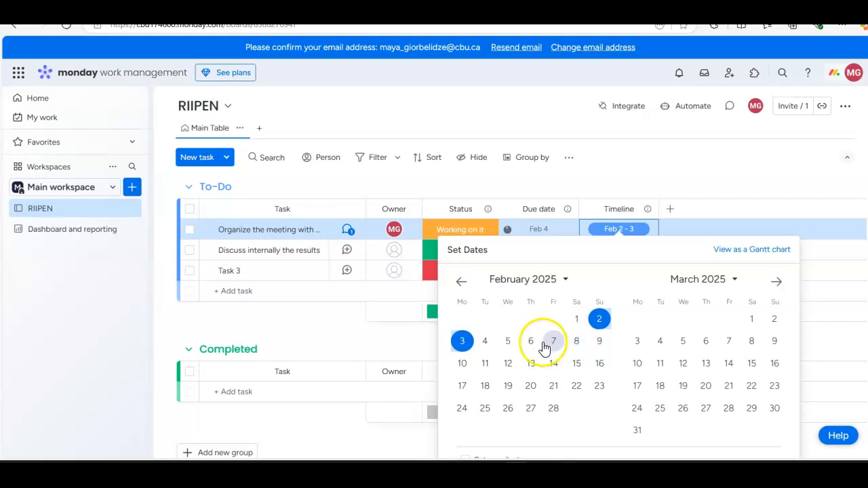
pyautogui.click(461, 281)
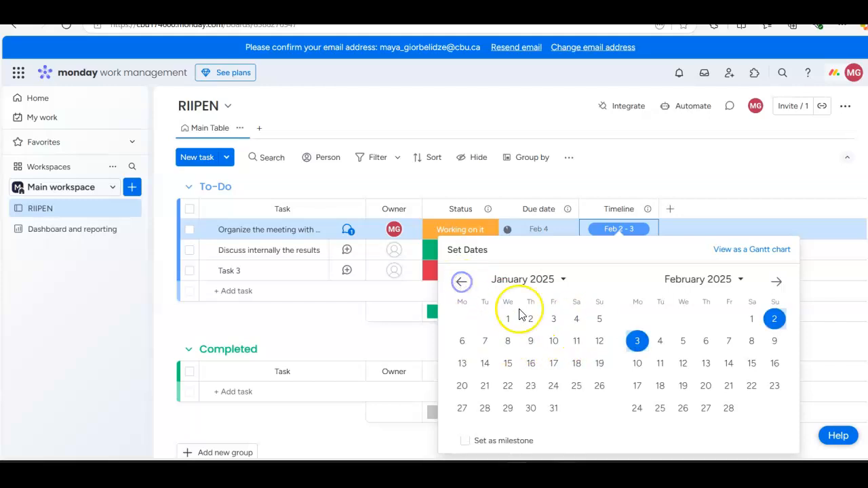
pyautogui.click(555, 408)
pyautogui.click(660, 341)
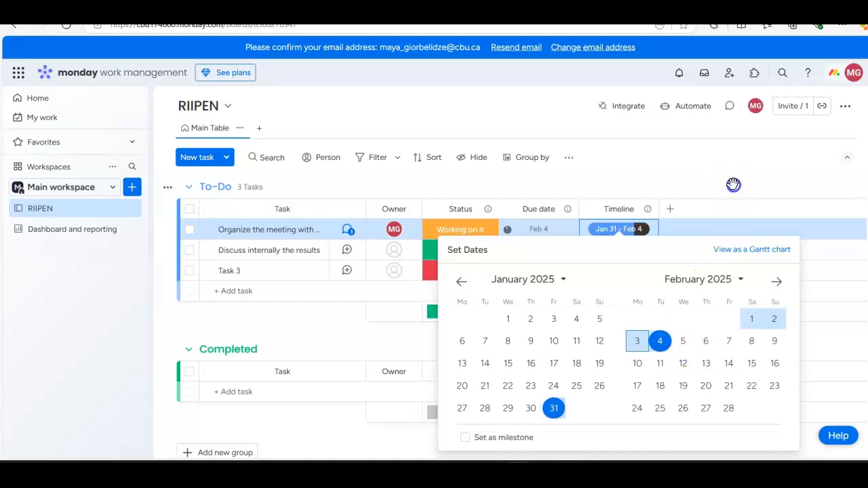
pyautogui.click(732, 184)
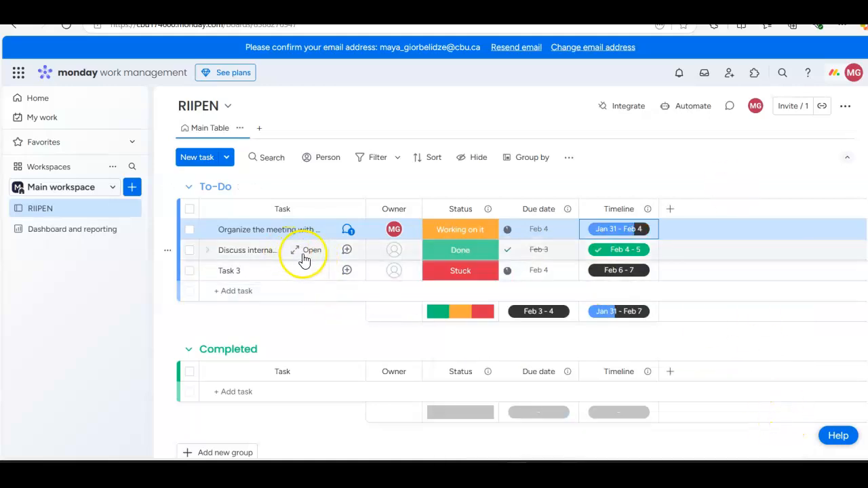
# Step: Rename Task 3 in the To-Do group as "Divide tasks for problem statement"
pyautogui.click(235, 272)
pyautogui.click(494, 104)
pyautogui.click(236, 270)
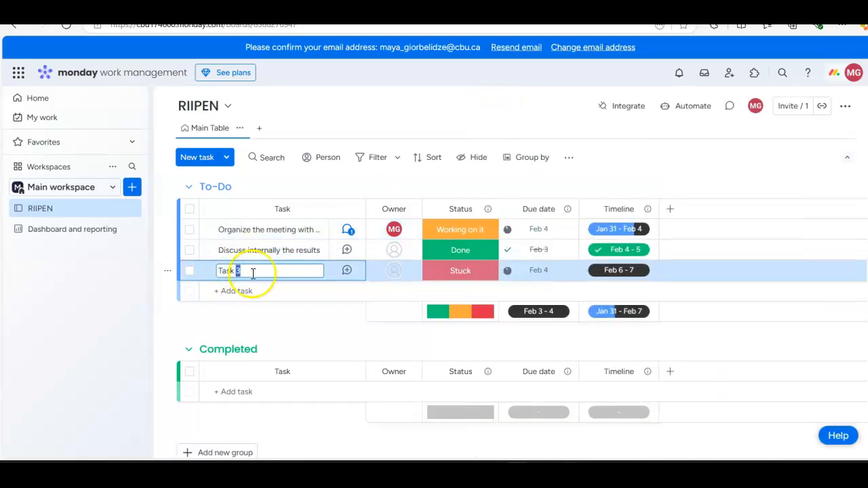
pyautogui.moveTo(251, 271); pyautogui.dragTo(198, 271)
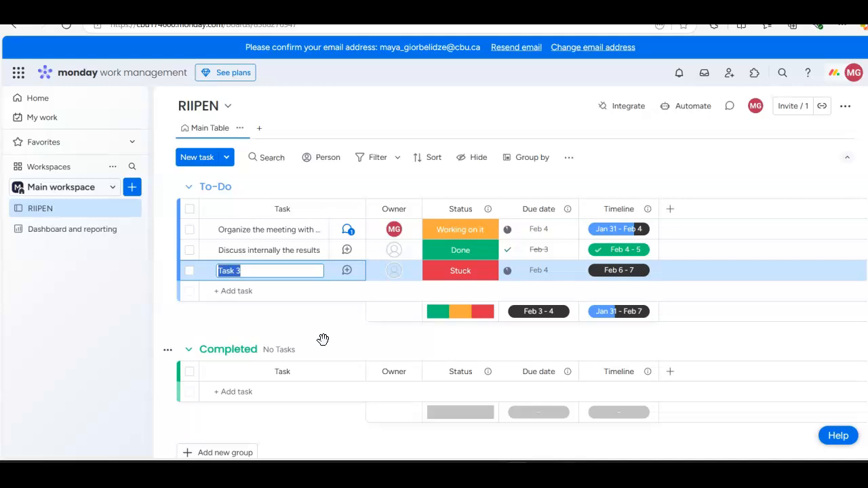
pyautogui.write('Divide t')
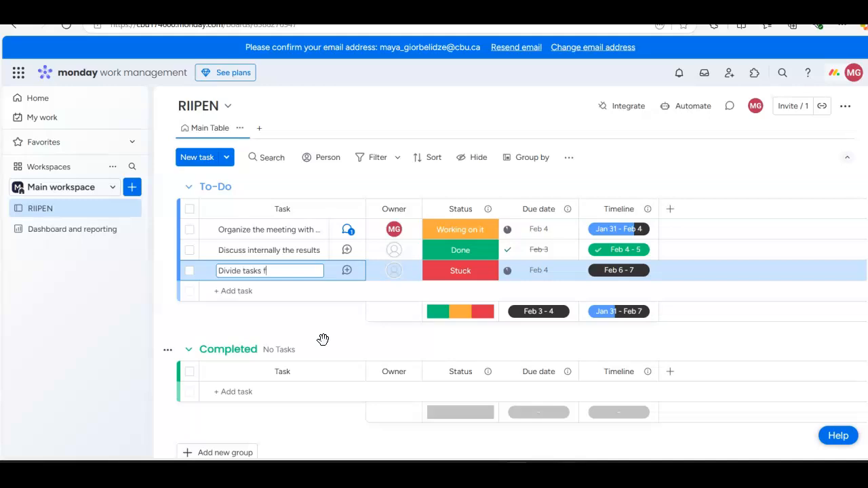
pyautogui.write('em statement')
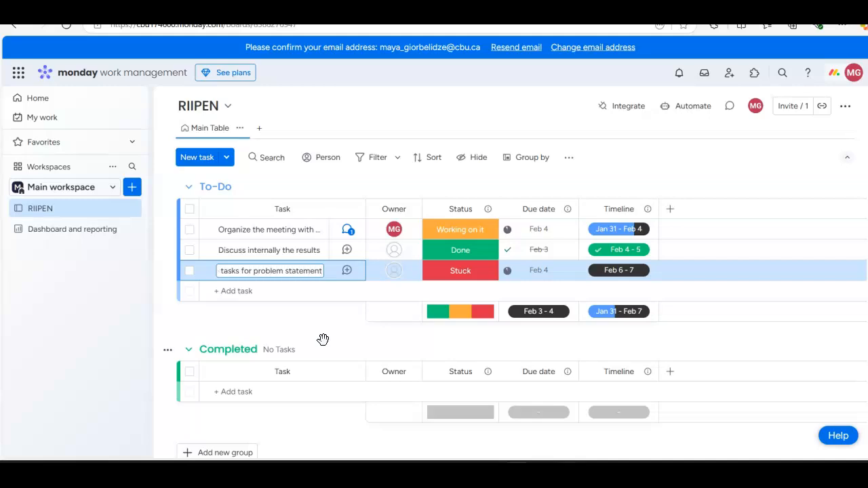
pyautogui.press('Return')
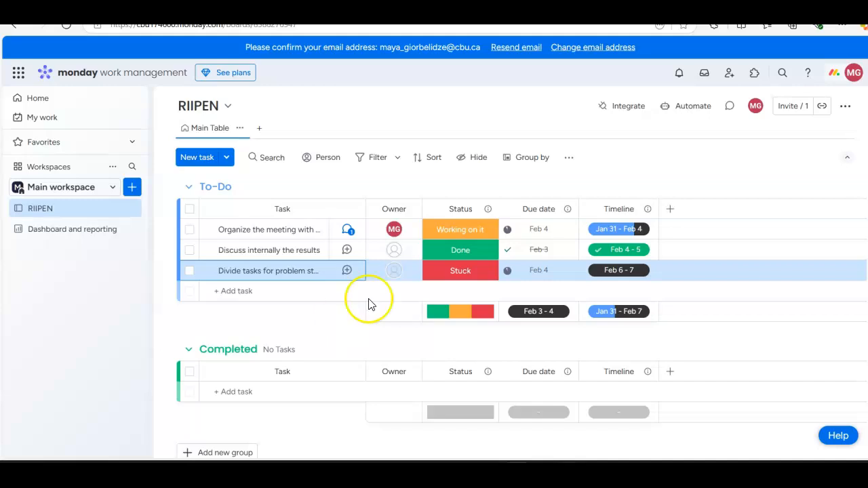
# Step: Add a task named "Draft of problem statement completed" to the To-Do group
pyautogui.click(246, 292)
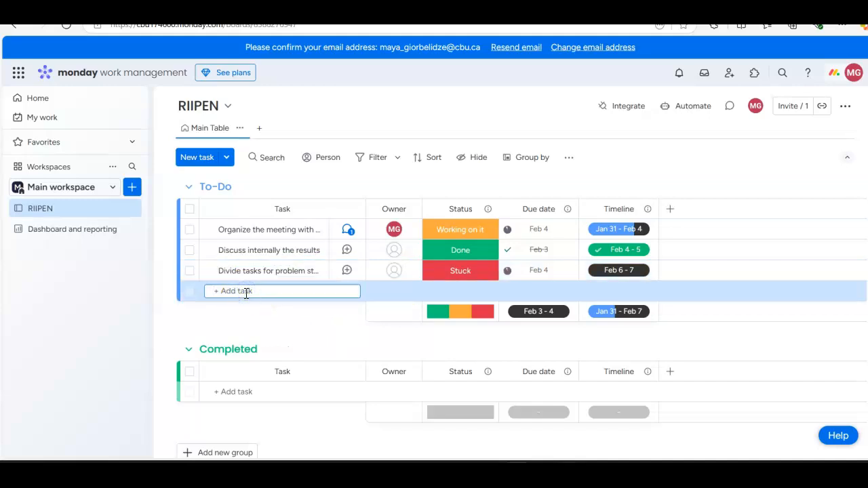
pyautogui.write('Probl')
pyautogui.press('BackSpace')
pyautogui.press('BackSpace')
pyautogui.press('BackSpace')
pyautogui.press('BackSpace')
pyautogui.press('BackSpace')
pyautogui.write('Draft of problem statement completed')
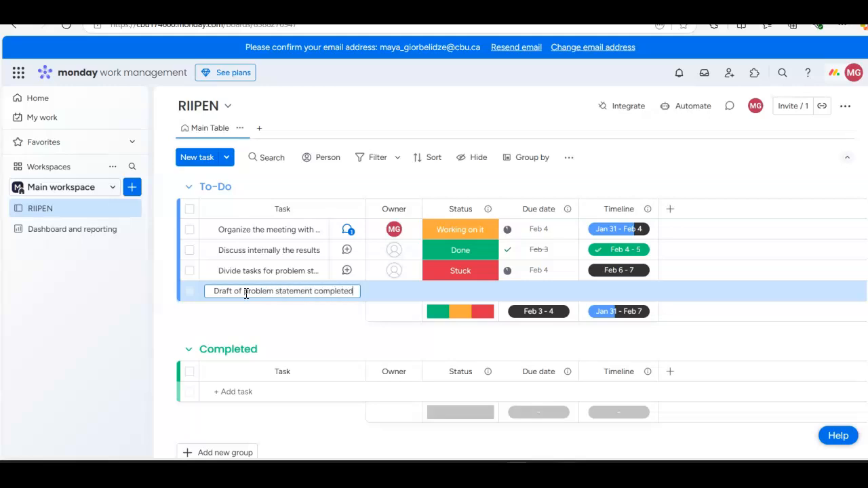
pyautogui.press('Return')
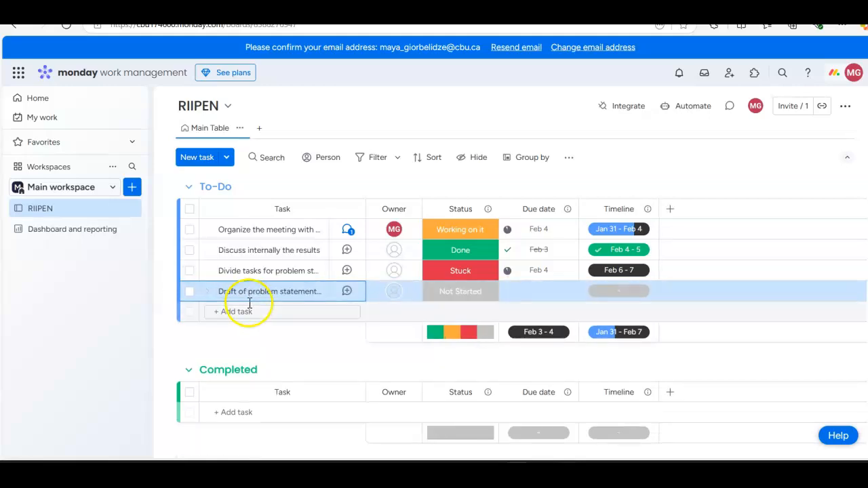
# Step: Widen the Task column to fit the full names and add the To-Do task "Review problem statement and finalize it"
pyautogui.click(248, 312)
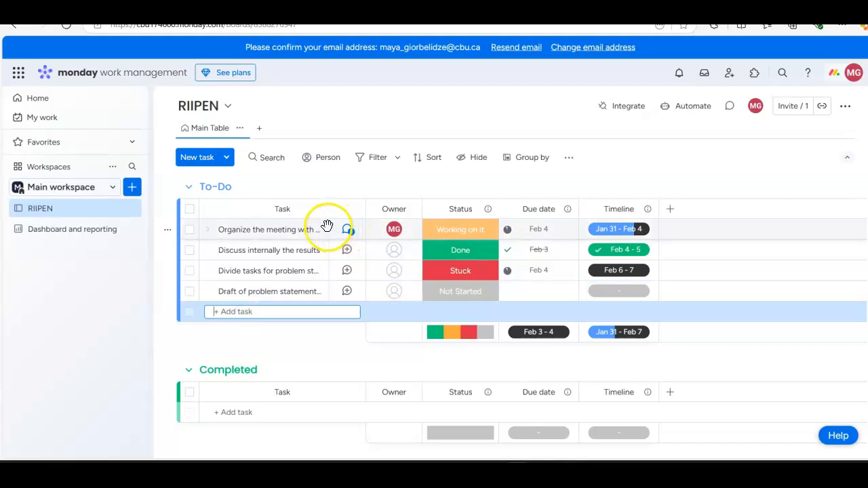
pyautogui.moveTo(364, 209); pyautogui.dragTo(475, 213)
pyautogui.click(237, 311)
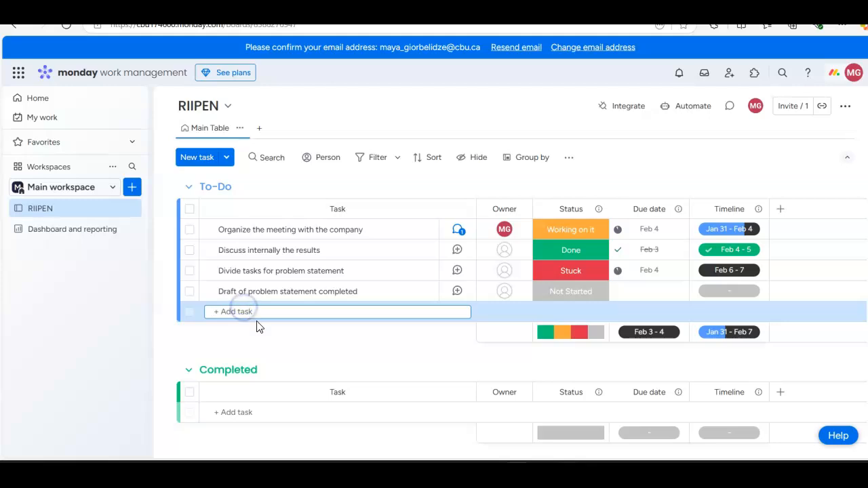
pyautogui.write('Sub')
pyautogui.press('BackSpace')
pyautogui.press('BackSpace')
pyautogui.press('BackSpace')
pyautogui.write('Review problem statement')
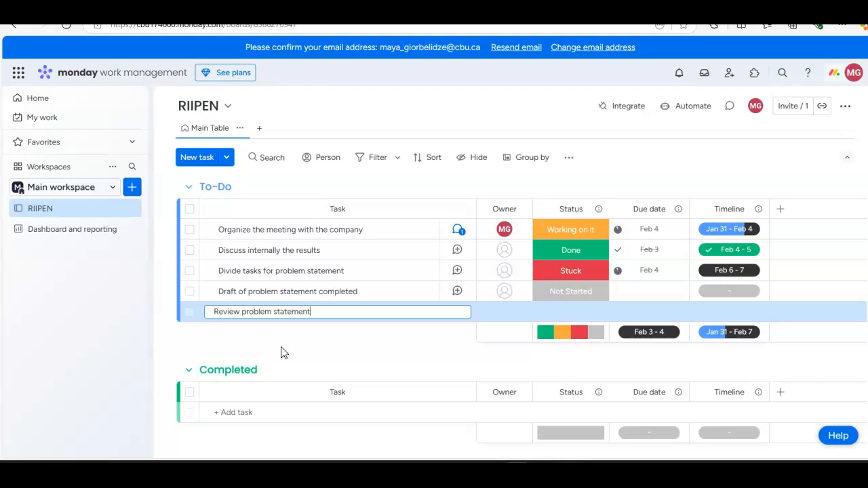
pyautogui.write(' and finalize it')
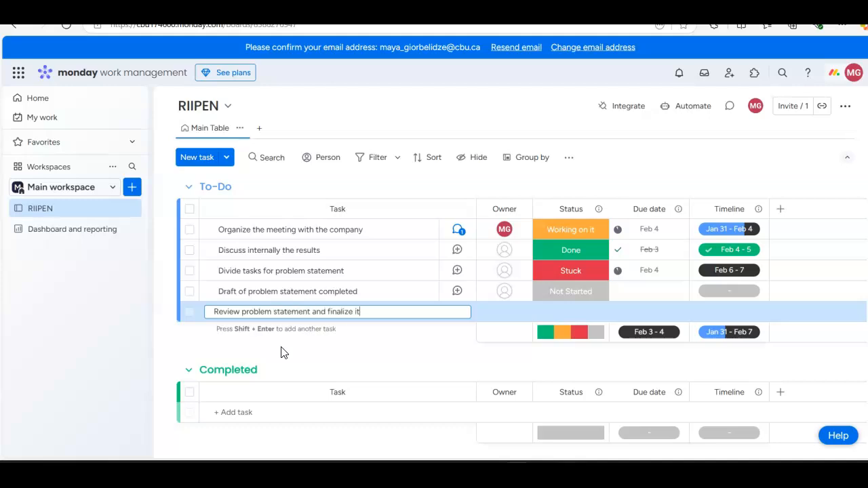
pyautogui.press('Return')
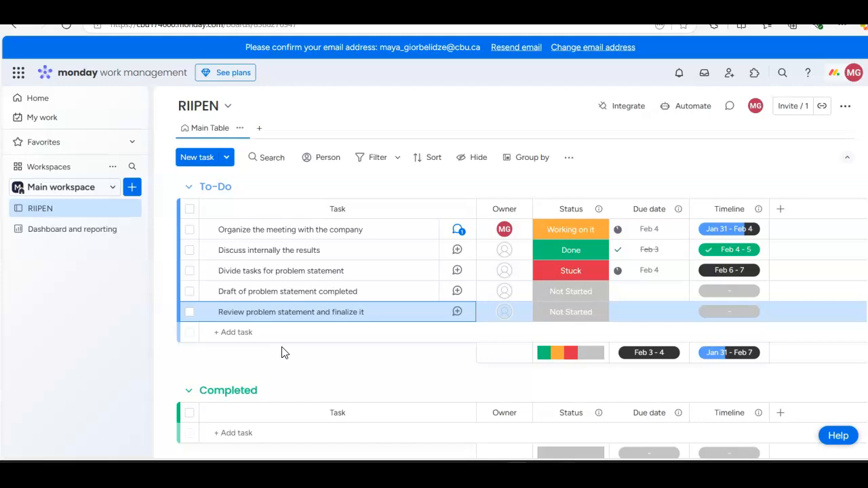
# Step: Add a task named "Submit problem statement on Moodle" to the To-Do group, leaving its details closed
pyautogui.click(265, 332)
pyautogui.write('Submit problem statement ')
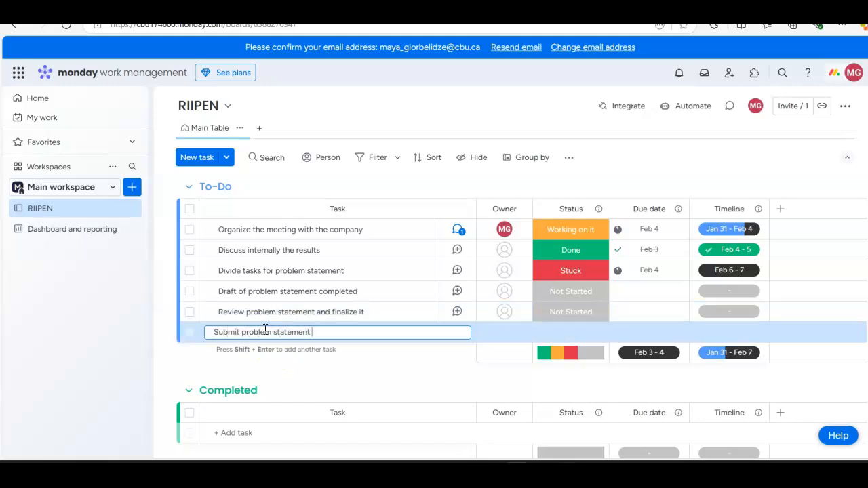
pyautogui.write('on MOodle')
pyautogui.press('Return')
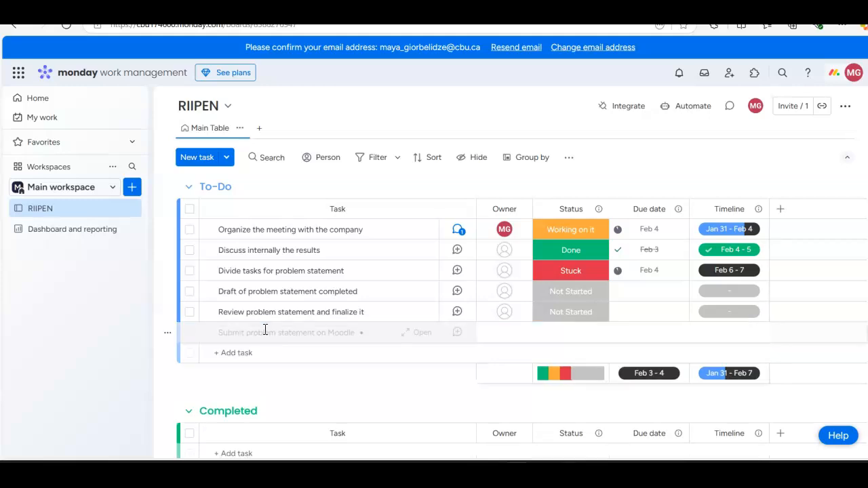
pyautogui.click(245, 339)
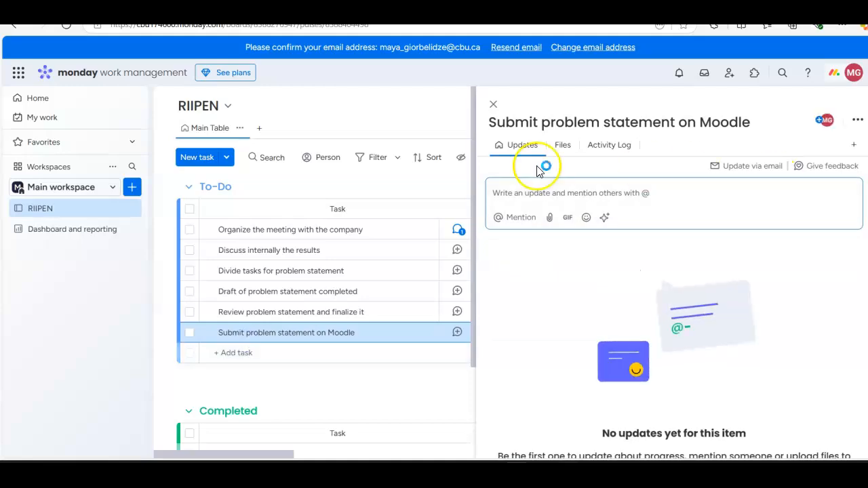
pyautogui.click(495, 103)
# Step: Add the task "Receive feedback on problem statement from Professor" to the To-Do group and start another new task entry
pyautogui.click(254, 353)
pyautogui.write('Receive feed')
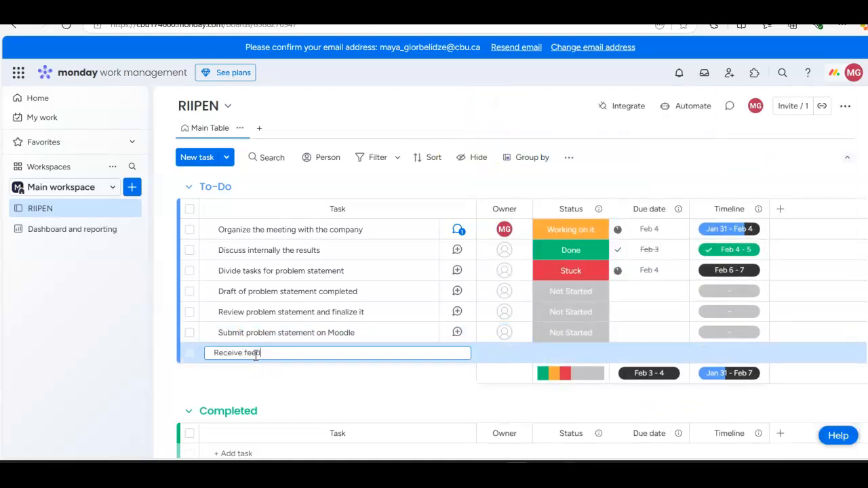
pyautogui.write('back on problem state')
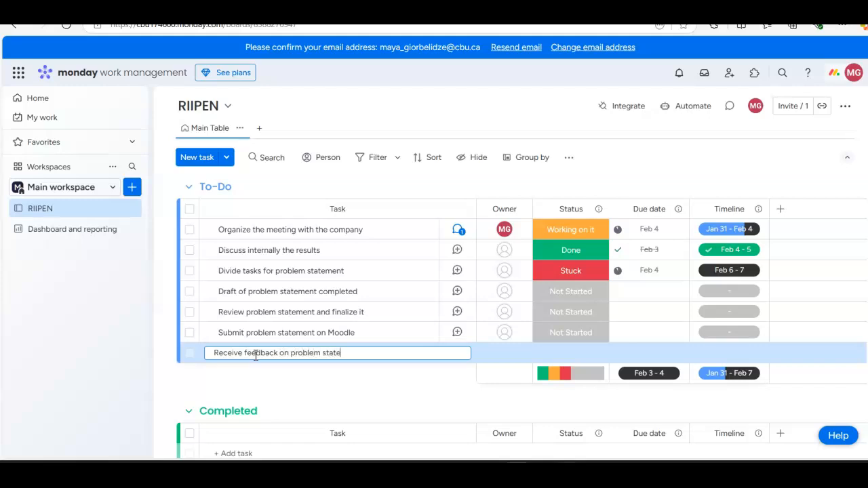
pyautogui.write('ment from Professor')
pyautogui.press('Return')
pyautogui.click(258, 370)
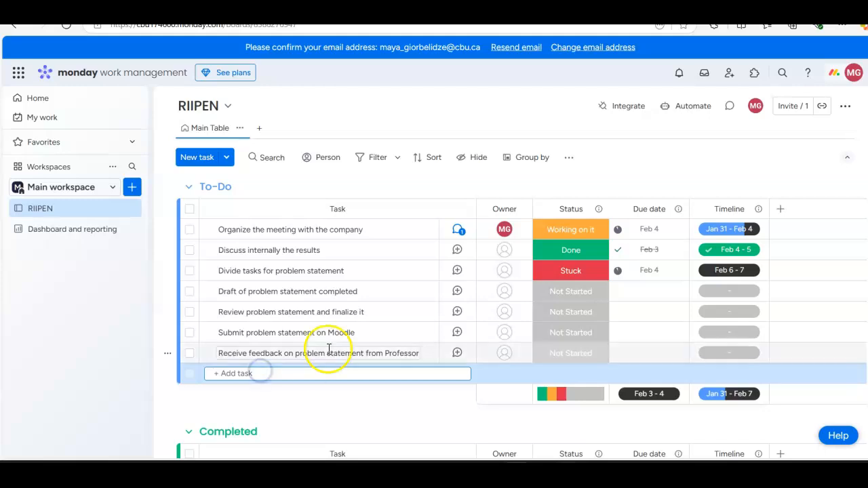
# Step: Add a task named "Start working on Theory of Change" to the To-Do group
pyautogui.scroll(-3, 329, 349)
pyautogui.scroll(3, 312, 300)
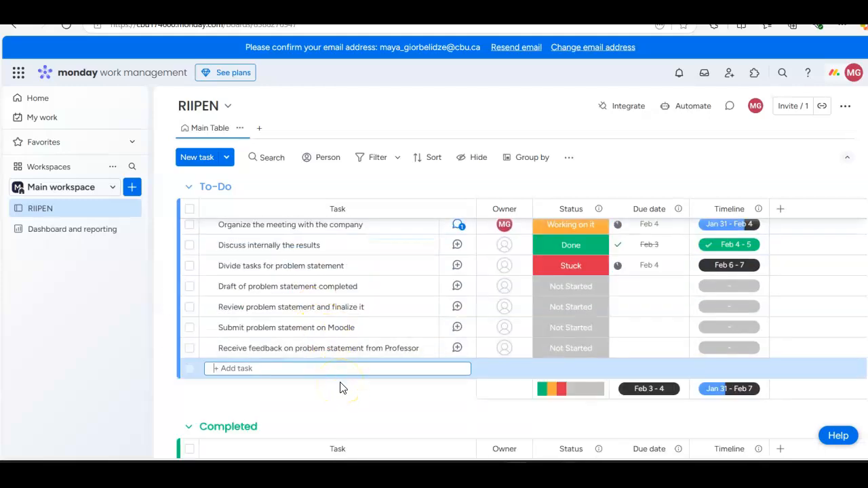
pyautogui.write('Star')
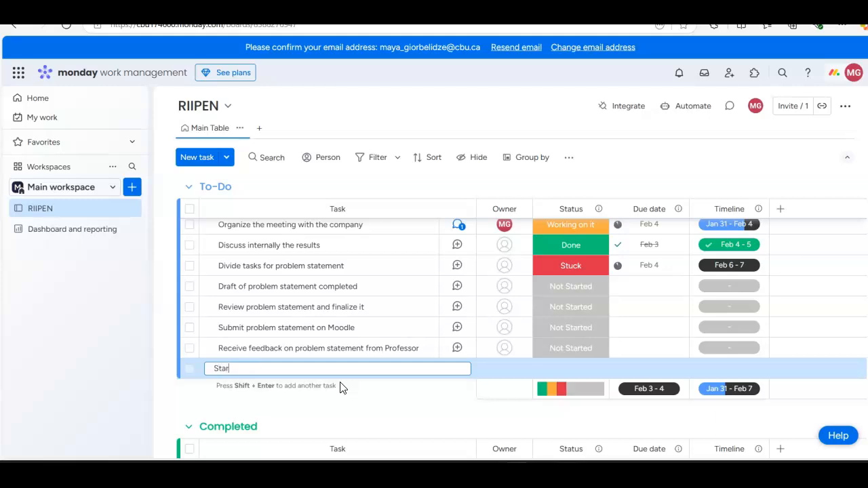
pyautogui.write('t working on Theory of Change')
pyautogui.press('Return')
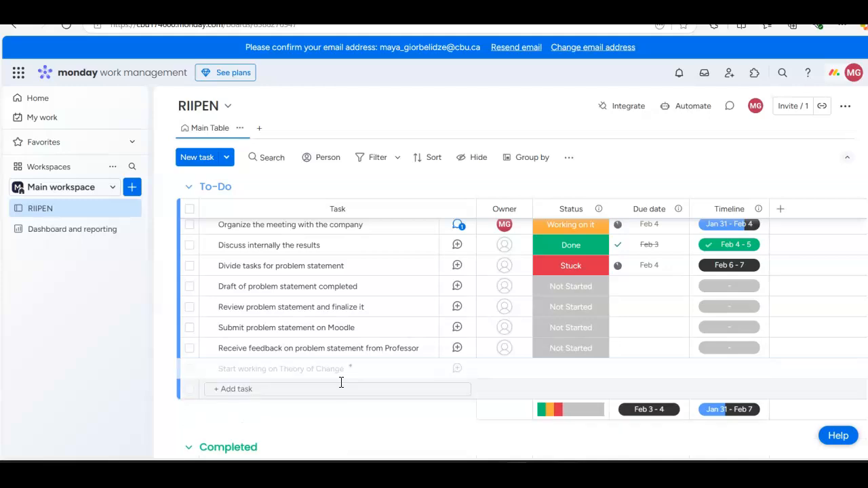
# Step: Add a task named "Review Theory of Change with Professor" to the To-Do group
pyautogui.click(343, 385)
pyautogui.write('Review Theory of Change with Professor')
pyautogui.press('Return')
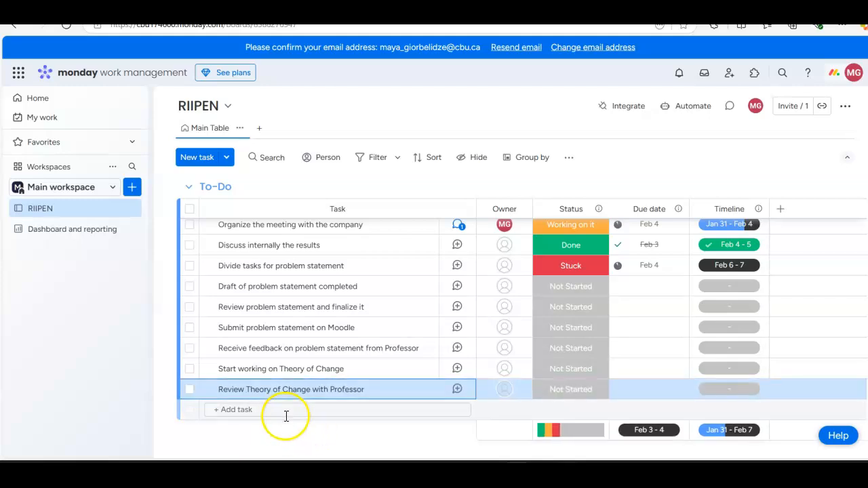
# Step: Add a task named "Finalize Theory of Change" to the To-Do group
pyautogui.click(282, 409)
pyautogui.write('Finali')
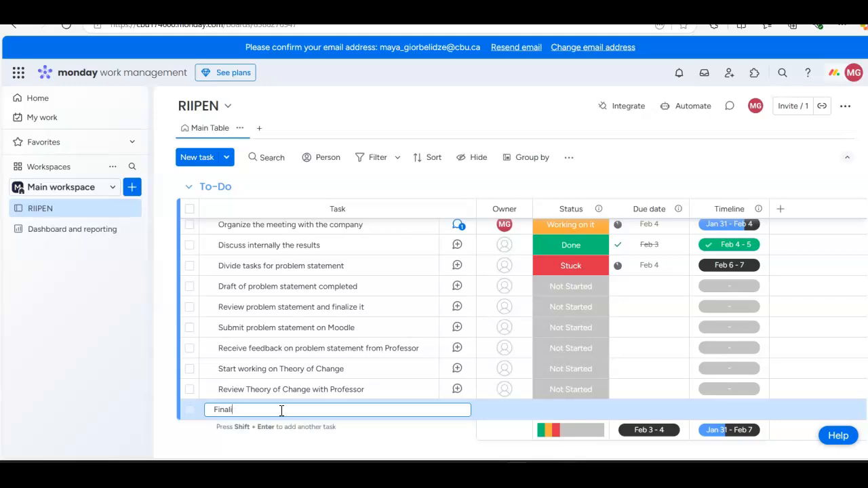
pyautogui.press('BackSpace')
pyautogui.press('BackSpace')
pyautogui.press('BackSpace')
pyautogui.write('Finalize Theory of Change')
pyautogui.press('Return')
# Step: Add the To-Do task "Schedule the meeting with the company to review the Theory of Change"
pyautogui.write('SChedul')
pyautogui.press('BackSpace')
pyautogui.press('BackSpace')
pyautogui.press('BackSpace')
pyautogui.write('chedule wthe meeting with the company to review the Theory f')
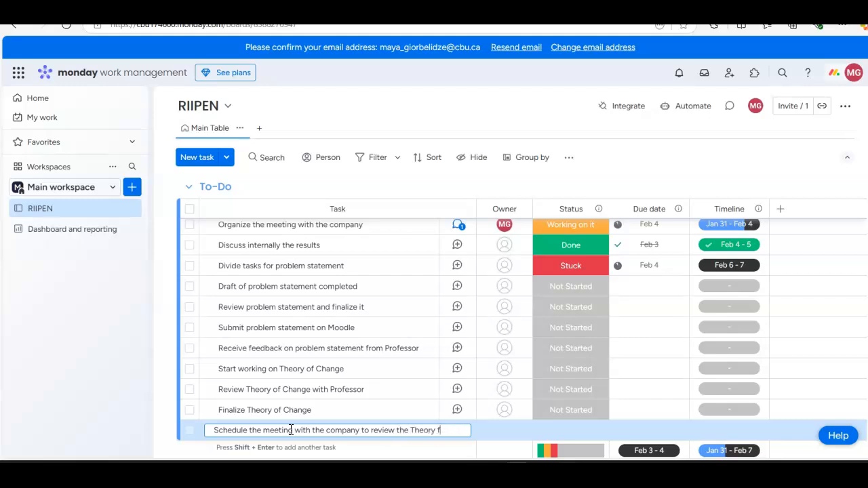
pyautogui.write('o Chanhange')
pyautogui.press('Return')
# Step: Add a task named "Adjust Theory of Change based on discussions" to the To-Do group
pyautogui.scroll(-2, 291, 430)
pyautogui.scroll(-1, 325, 326)
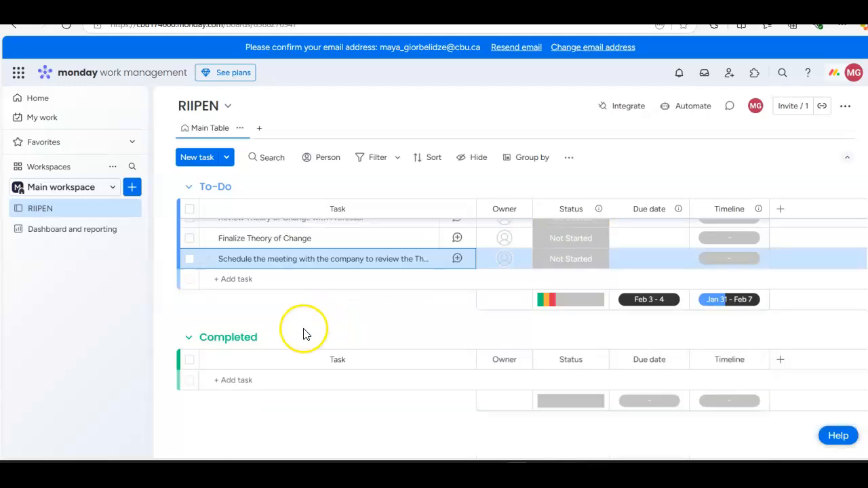
pyautogui.click(271, 278)
pyautogui.write('Adjus')
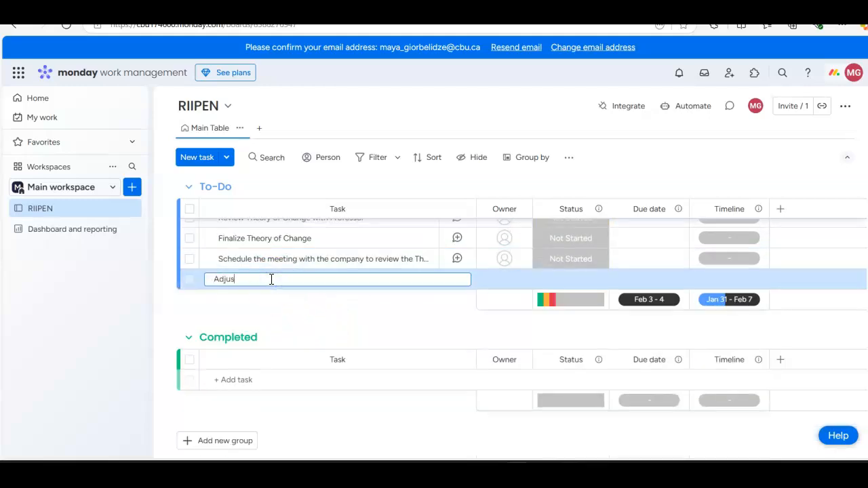
pyautogui.write('t Theory of Change w')
pyautogui.write('ased on discussions')
pyautogui.press('Return')
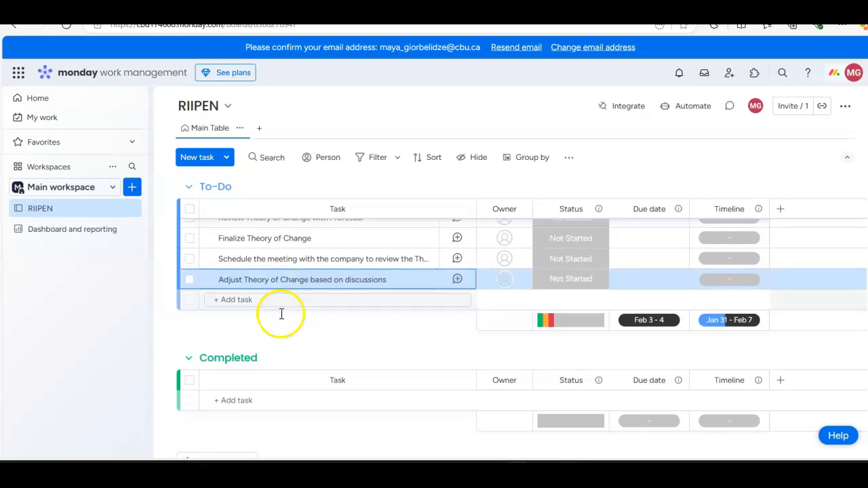
# Step: Add a task named "Write up the proposal" to the To-Do group and dismiss the email notification
pyautogui.click(257, 303)
pyautogui.write('Write up the prop')
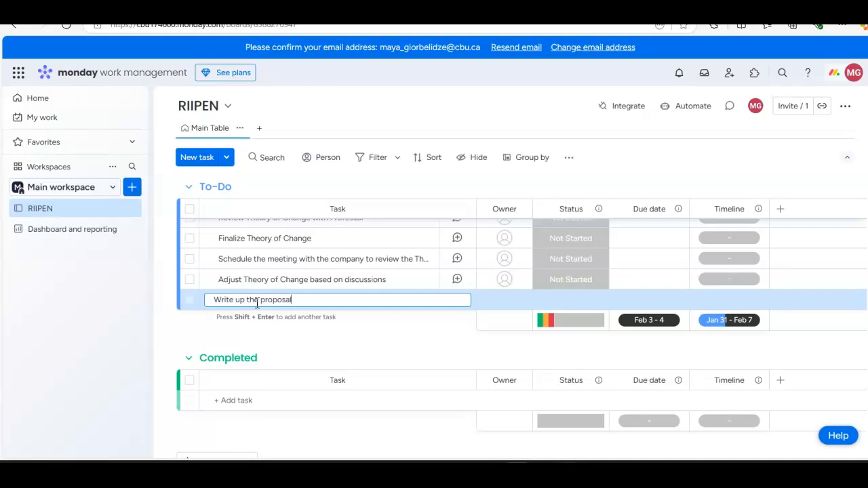
pyautogui.write('osal')
pyautogui.press('Return')
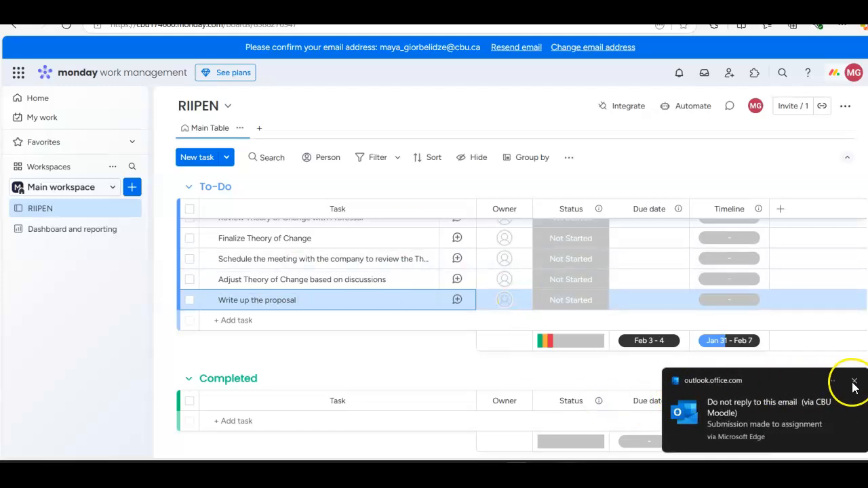
pyautogui.click(854, 384)
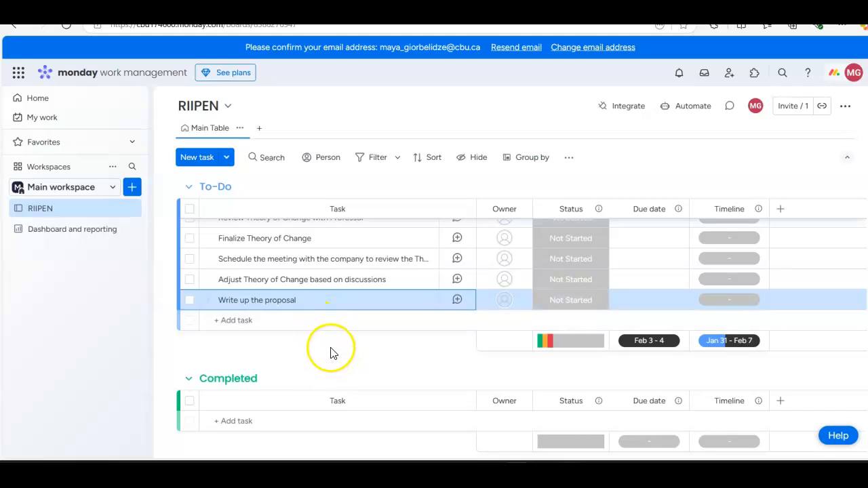
# Step: Look at the Status column's label settings and its information about linked columns
pyautogui.scroll(3, 330, 348)
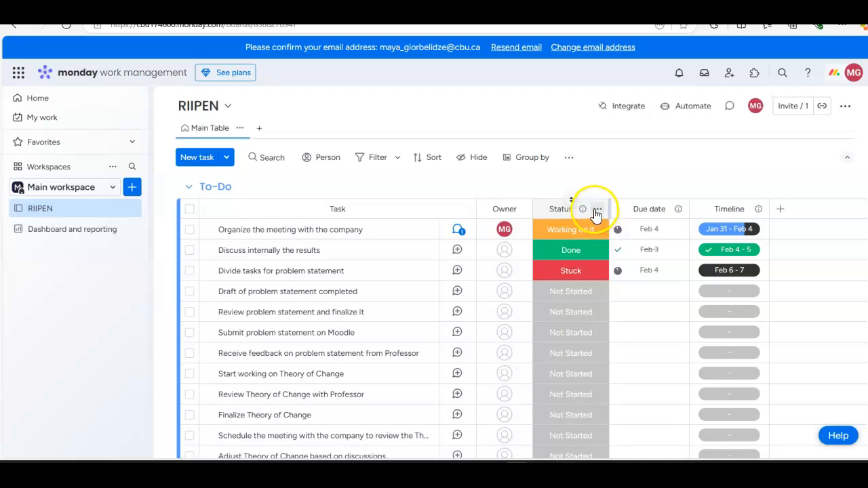
pyautogui.click(597, 209)
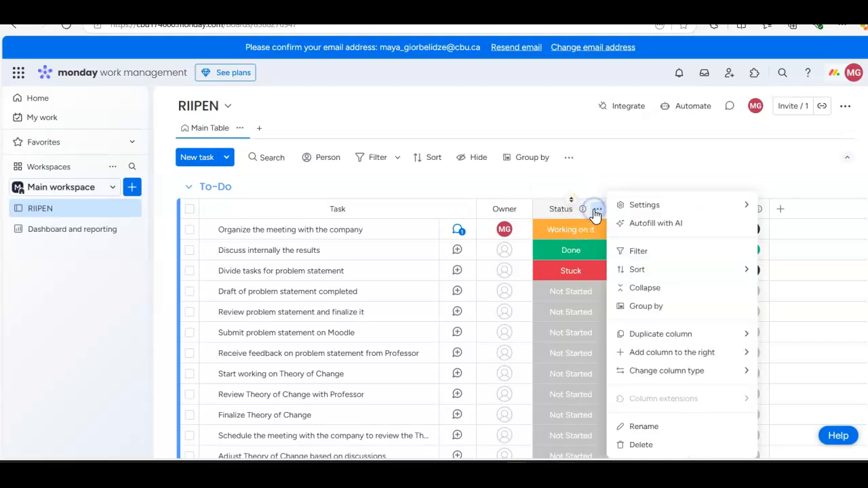
pyautogui.moveTo(640, 212)
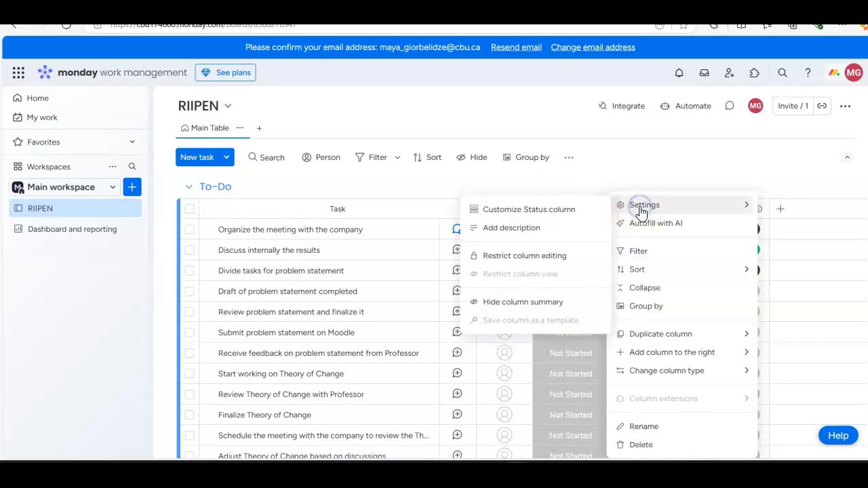
pyautogui.click(562, 213)
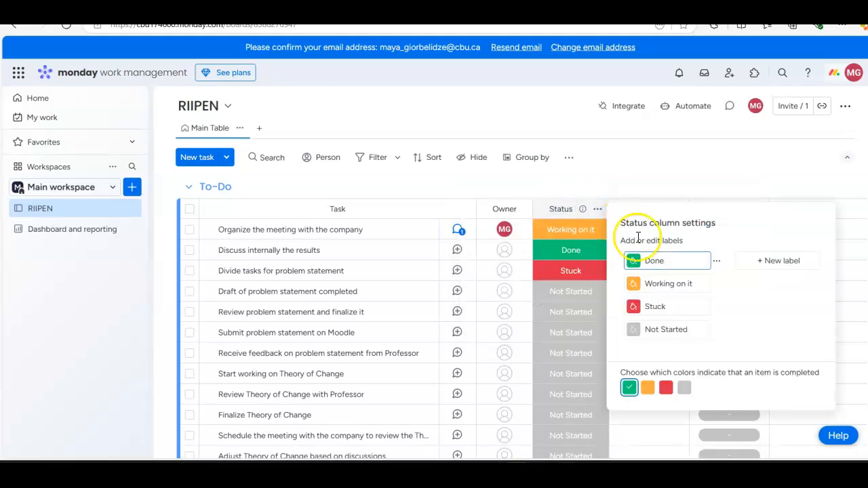
pyautogui.click(665, 156)
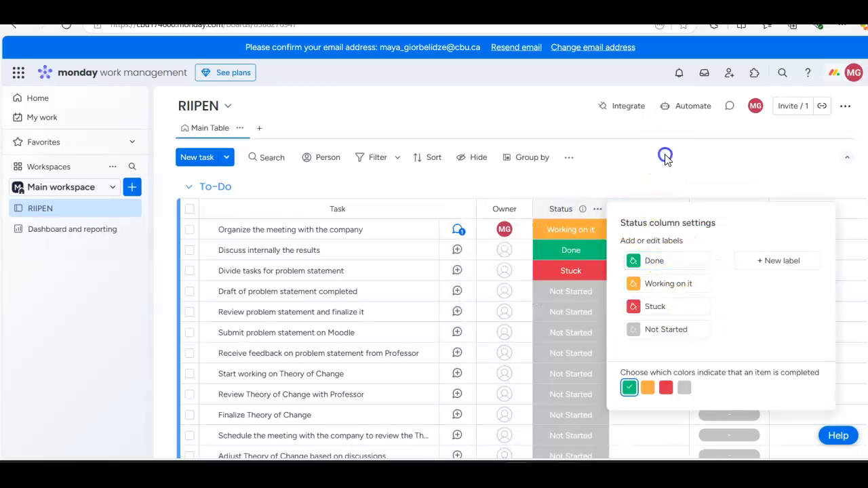
pyautogui.click(584, 211)
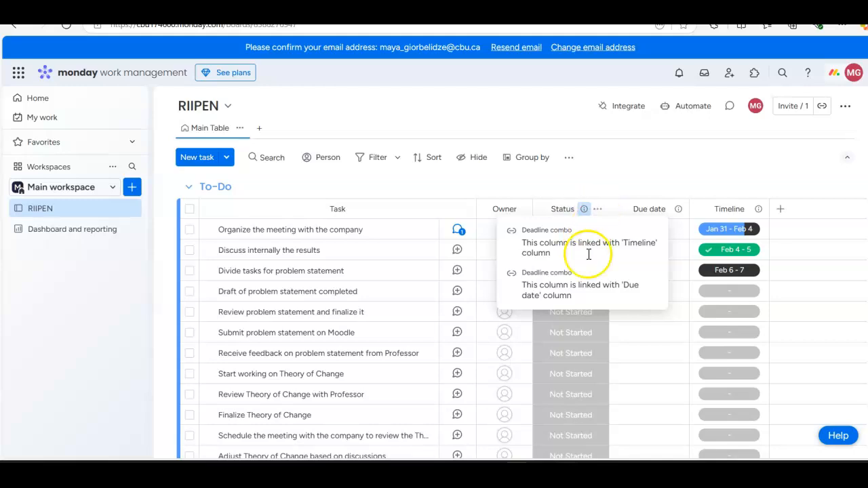
pyautogui.click(626, 175)
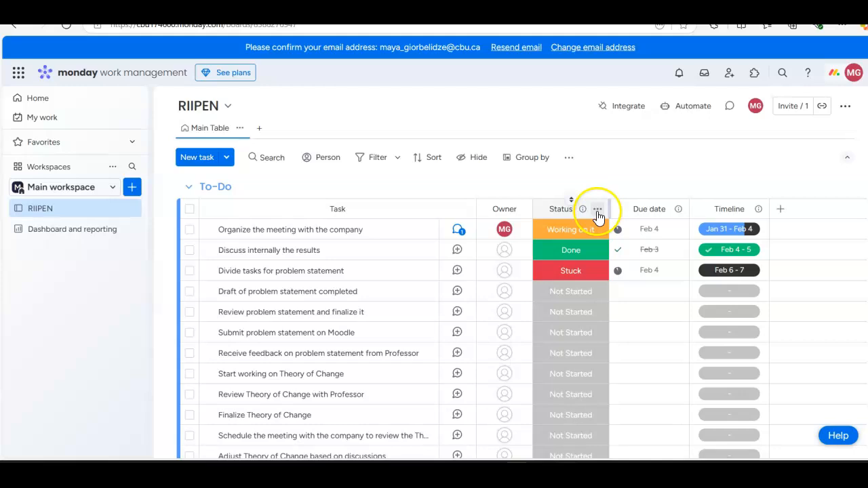
# Step: Reopen the Status column customization and examine the Done, Stuck and Not Started labels
pyautogui.click(598, 214)
pyautogui.moveTo(653, 204)
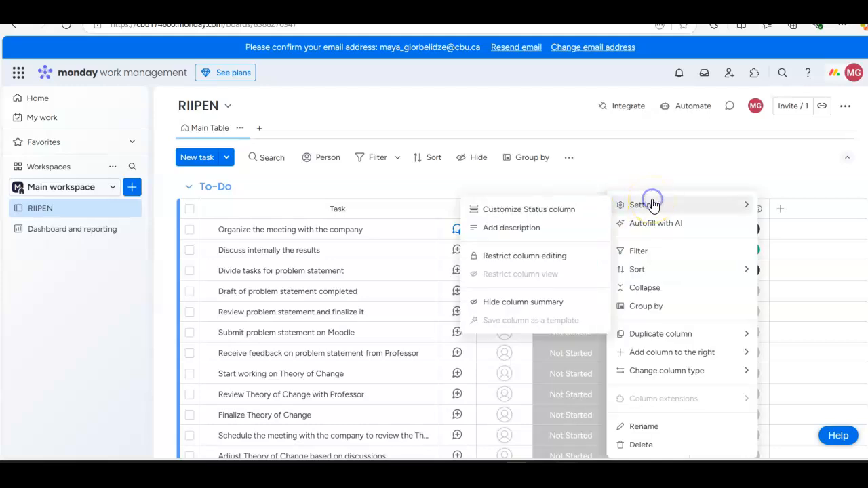
pyautogui.click(553, 211)
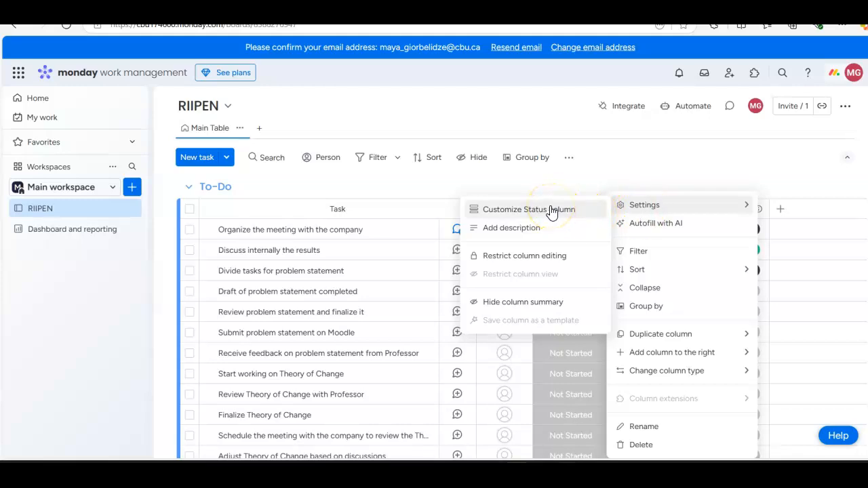
pyautogui.click(555, 211)
pyautogui.click(679, 262)
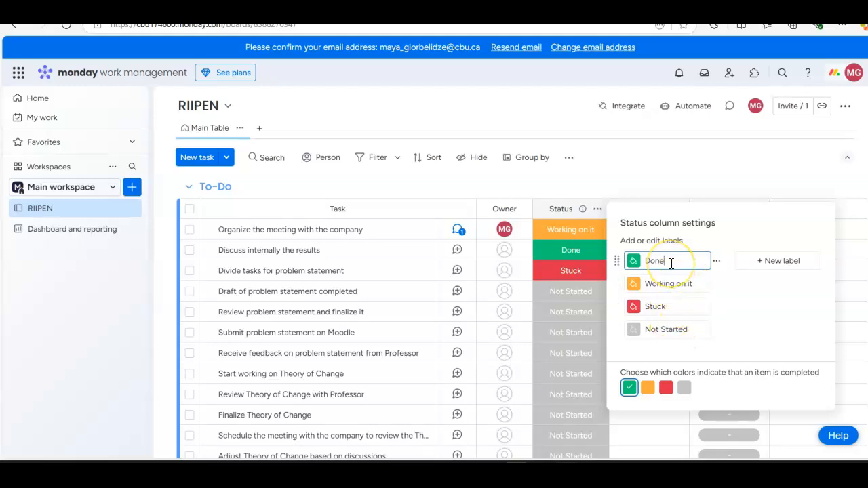
pyautogui.click(680, 309)
pyautogui.click(684, 331)
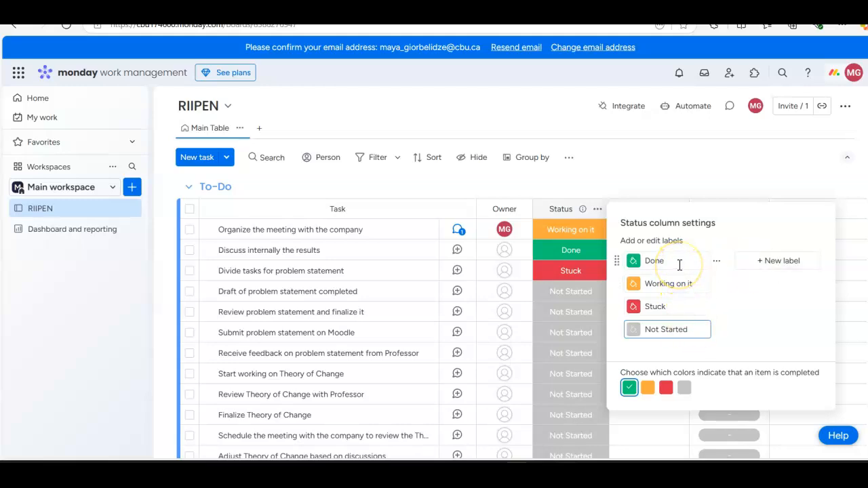
# Step: Try out adding a blank label to the Status column and delete it again
pyautogui.click(766, 270)
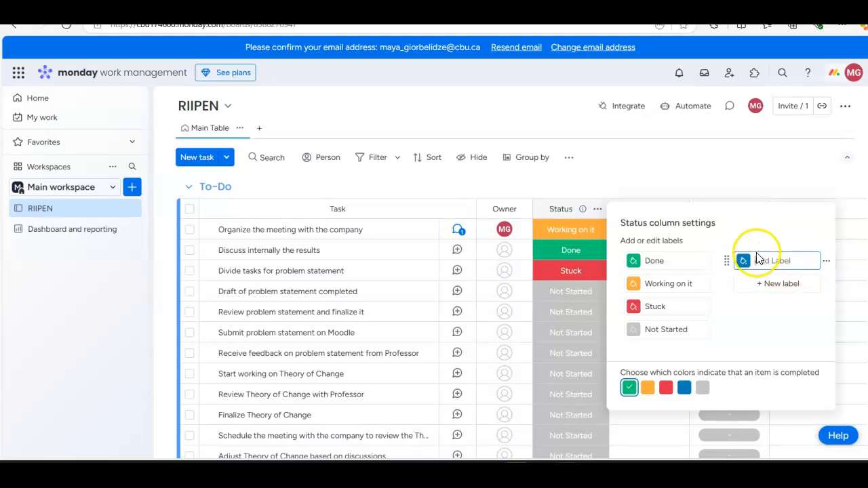
pyautogui.click(826, 260)
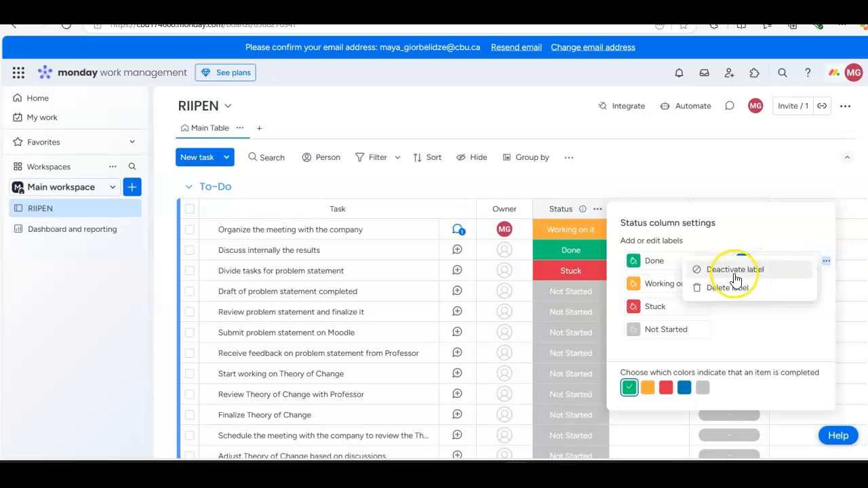
pyautogui.click(729, 289)
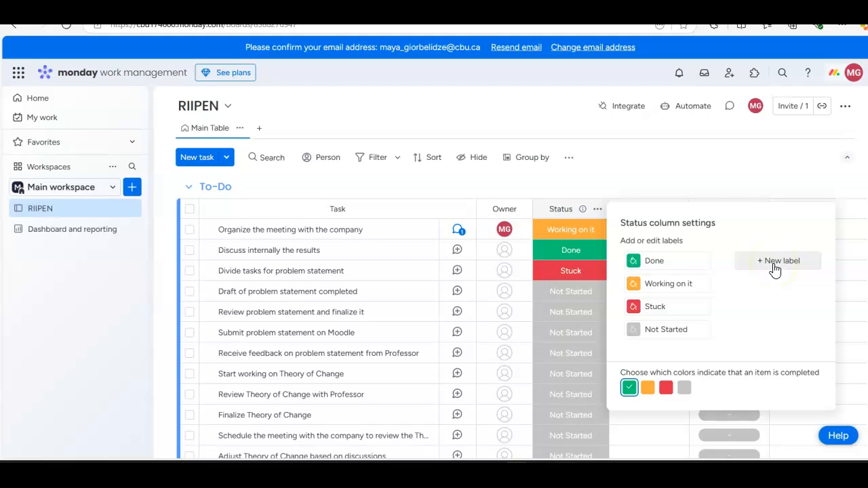
# Step: Check the editing options of the existing status labels, including Stuck and Not Started, and close the column settings
pyautogui.click(655, 261)
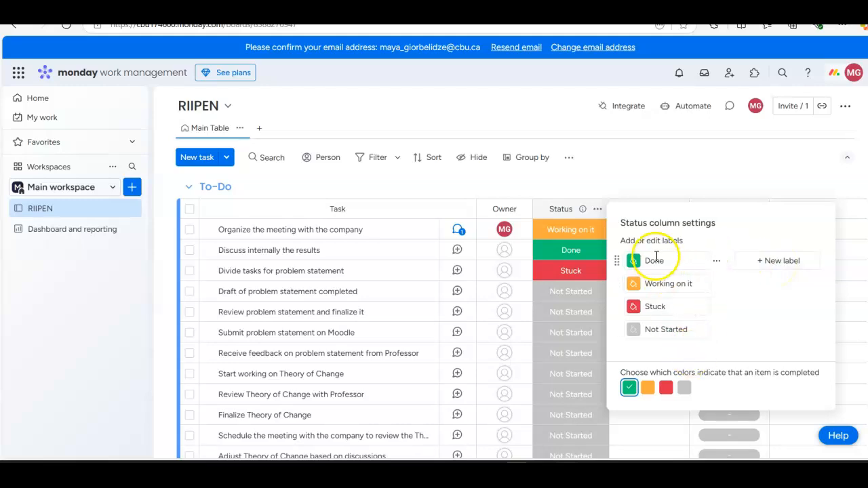
pyautogui.click(658, 305)
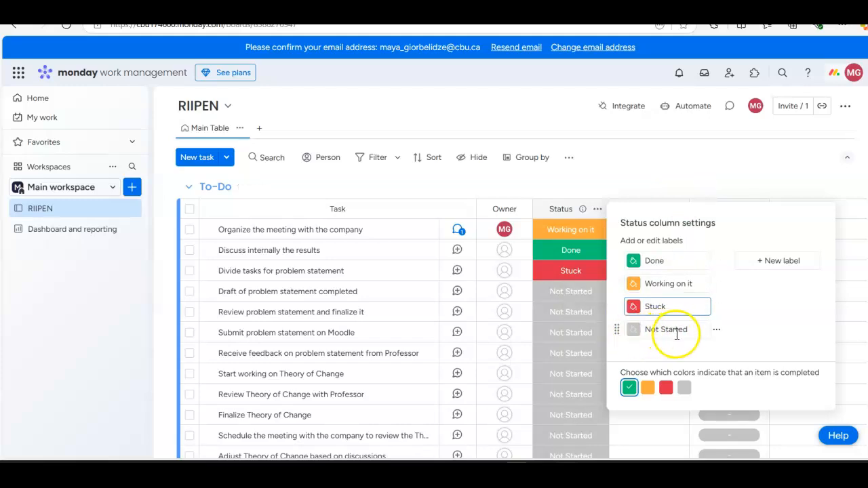
pyautogui.click(635, 332)
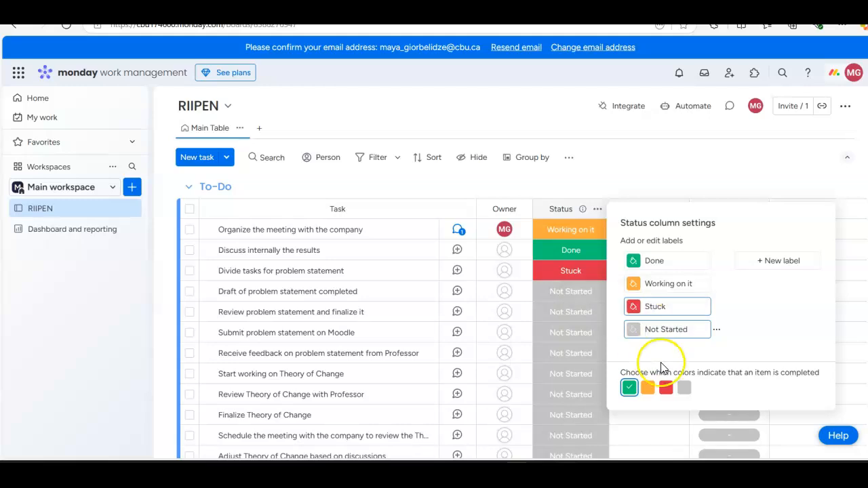
pyautogui.click(717, 331)
pyautogui.click(636, 332)
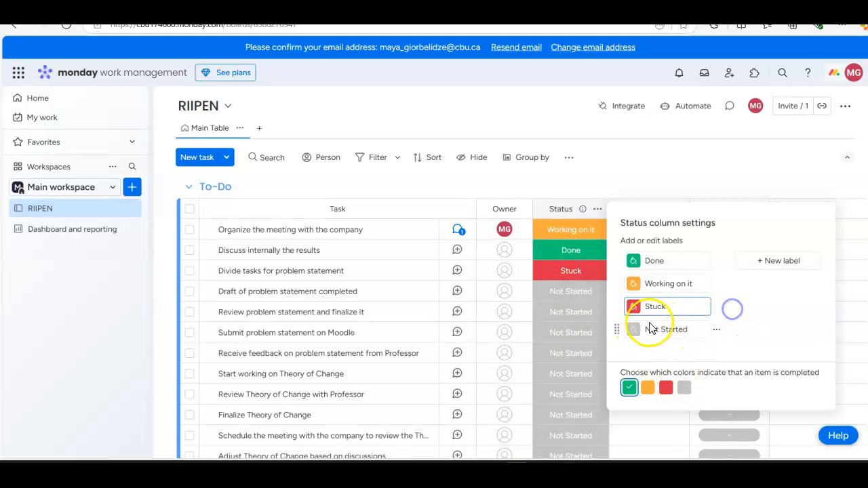
pyautogui.click(652, 329)
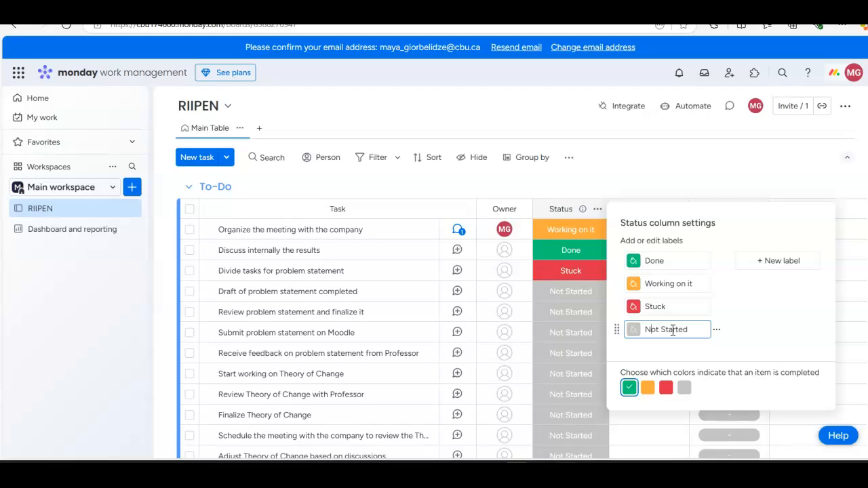
pyautogui.click(787, 313)
pyautogui.click(707, 170)
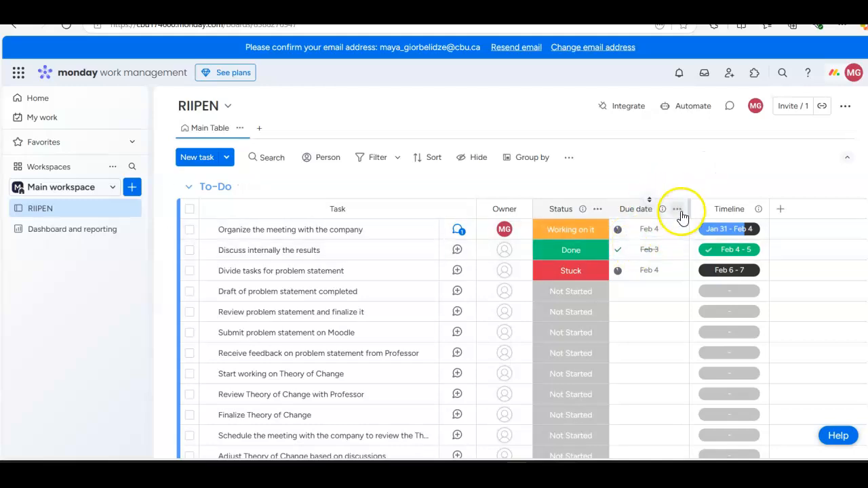
# Step: Search for a teammate by first name in the owner picker of "Organize the meeting with the company", and clear the search
pyautogui.click(504, 231)
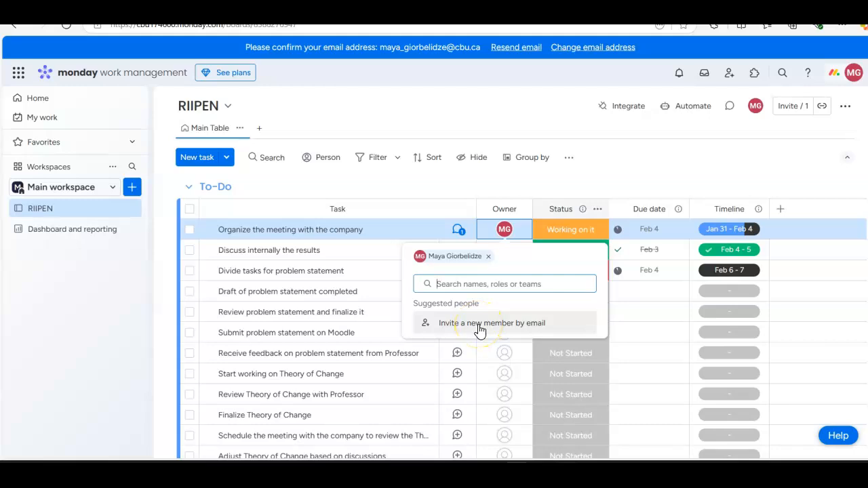
pyautogui.click(455, 282)
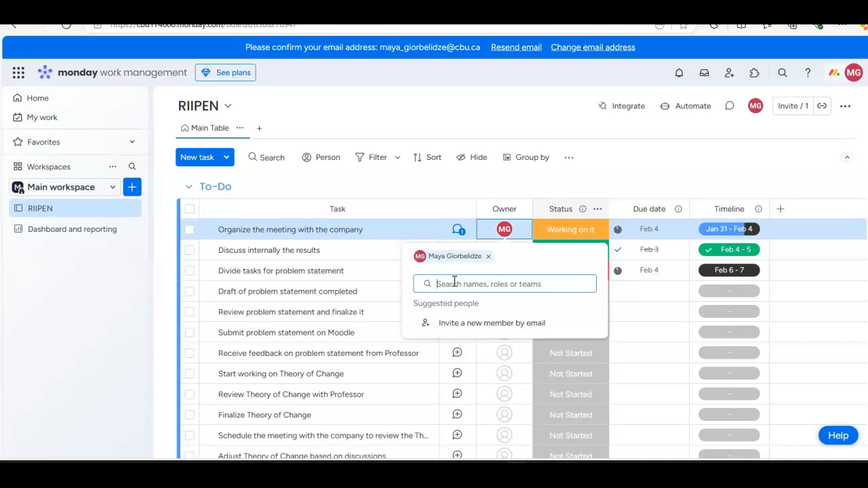
pyautogui.write('Huixen')
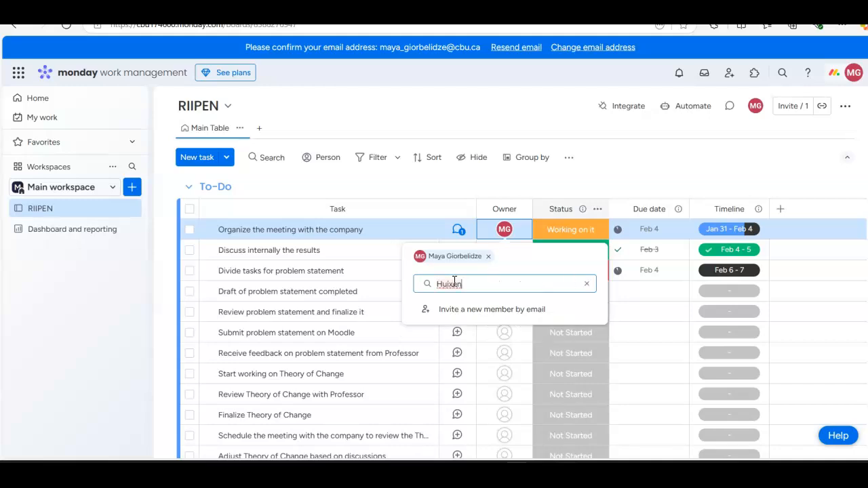
pyautogui.press('BackSpace')
pyautogui.press('BackSpace')
pyautogui.press('BackSpace')
pyautogui.press('BackSpace')
pyautogui.press('BackSpace')
pyautogui.press('BackSpace')
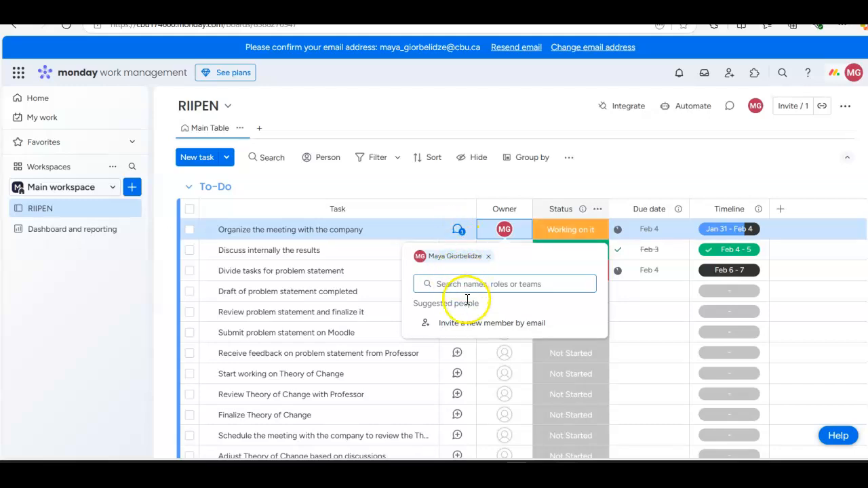
pyautogui.click(461, 285)
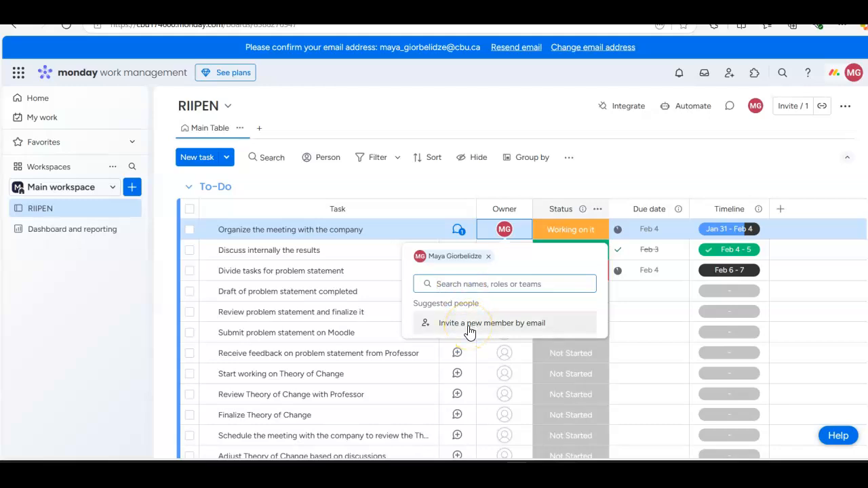
pyautogui.click(455, 282)
pyautogui.write('sfdsfsfsfdfs')
pyautogui.press('BackSpace')
pyautogui.press('BackSpace')
pyautogui.press('BackSpace')
pyautogui.press('BackSpace')
pyautogui.press('BackSpace')
pyautogui.press('BackSpace')
pyautogui.press('BackSpace')
pyautogui.press('BackSpace')
pyautogui.press('BackSpace')
pyautogui.press('BackSpace')
pyautogui.press('BackSpace')
pyautogui.press('BackSpace')
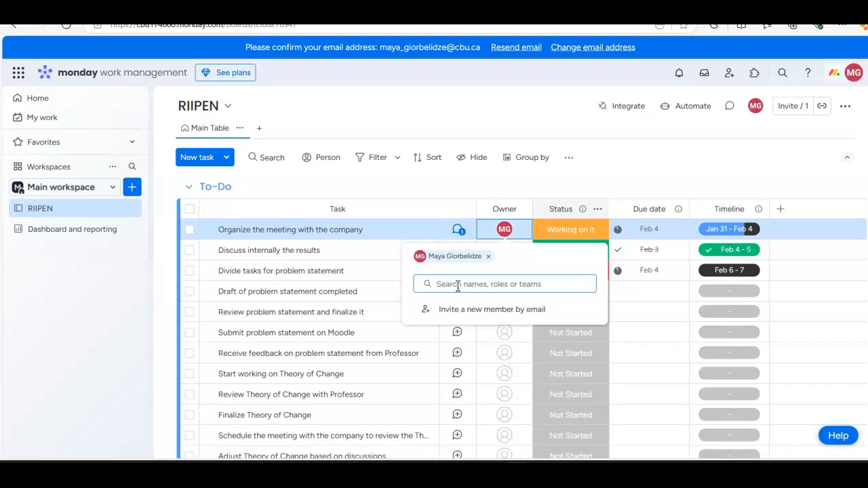
pyautogui.click(462, 309)
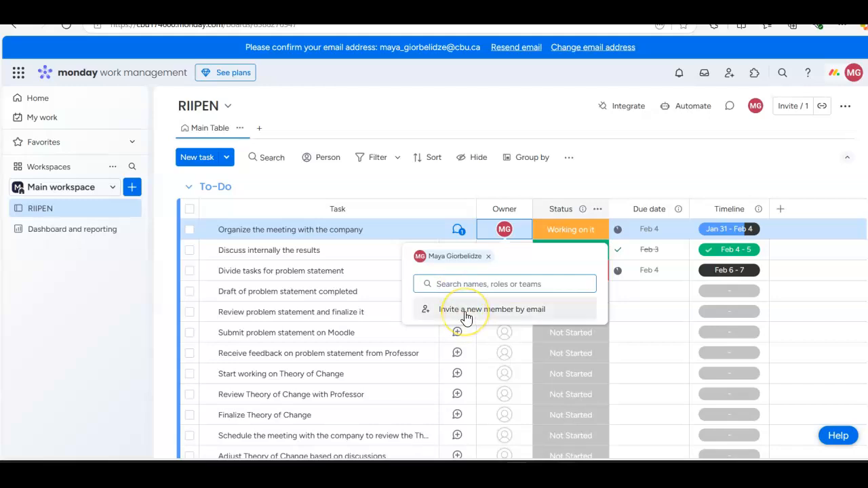
pyautogui.click(477, 285)
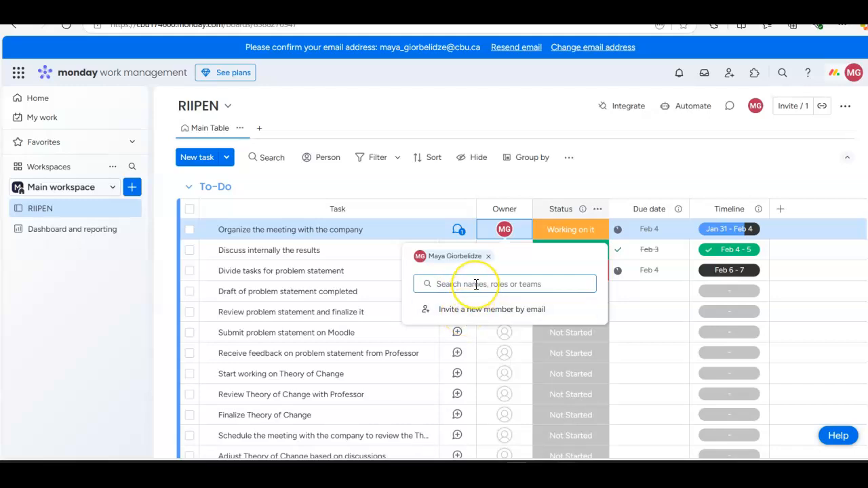
pyautogui.click(476, 285)
pyautogui.write('o')
pyautogui.press('BackSpace')
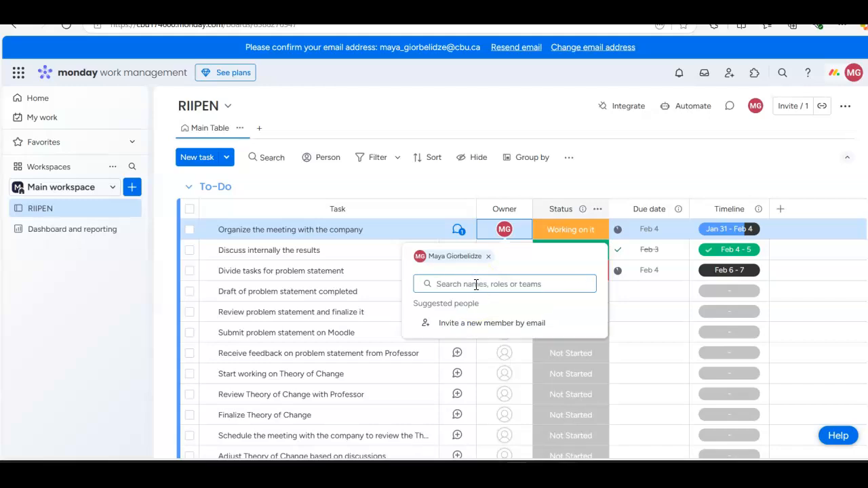
# Step: Search the owner picker of "Organize the meeting with the company" by surname and clear the entry
pyautogui.write('giorbelidze')
pyautogui.press('BackSpace')
pyautogui.press('BackSpace')
pyautogui.press('BackSpace')
pyautogui.press('BackSpace')
pyautogui.press('BackSpace')
pyautogui.press('BackSpace')
pyautogui.press('BackSpace')
pyautogui.press('BackSpace')
pyautogui.press('BackSpace')
pyautogui.press('BackSpace')
pyautogui.press('BackSpace')
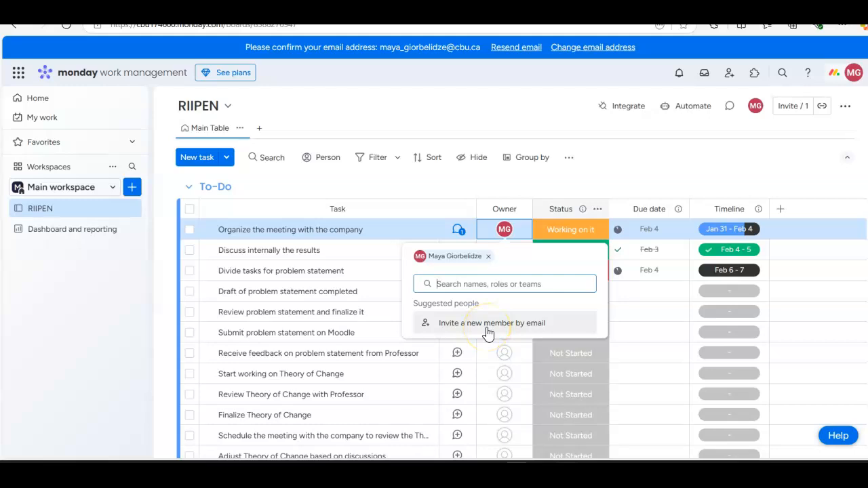
pyautogui.click(467, 282)
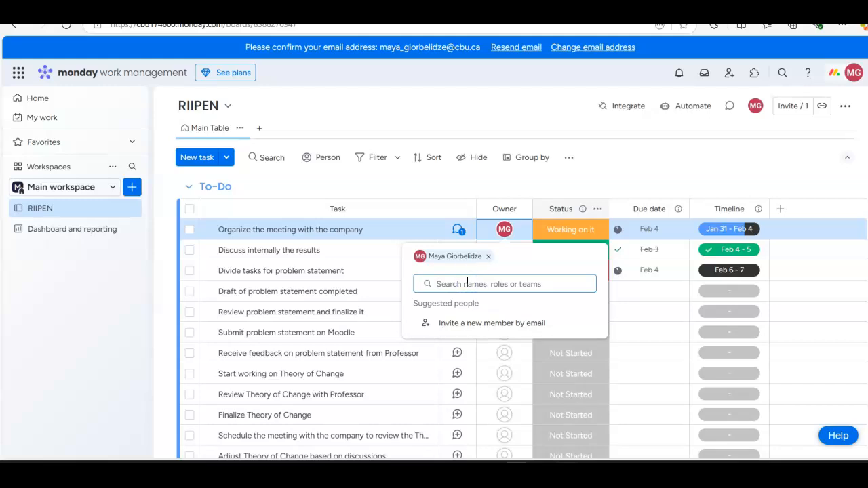
# Step: Search for further teammates by first name as owners of the meeting task, and close the owner picker
pyautogui.write('Ki')
pyautogui.press('BackSpace')
pyautogui.press('BackSpace')
pyautogui.write('Jefferson')
pyautogui.press('BackSpace')
pyautogui.press('BackSpace')
pyautogui.press('BackSpace')
pyautogui.press('BackSpace')
pyautogui.press('BackSpace')
pyautogui.press('BackSpace')
pyautogui.write('J')
pyautogui.press('BackSpace')
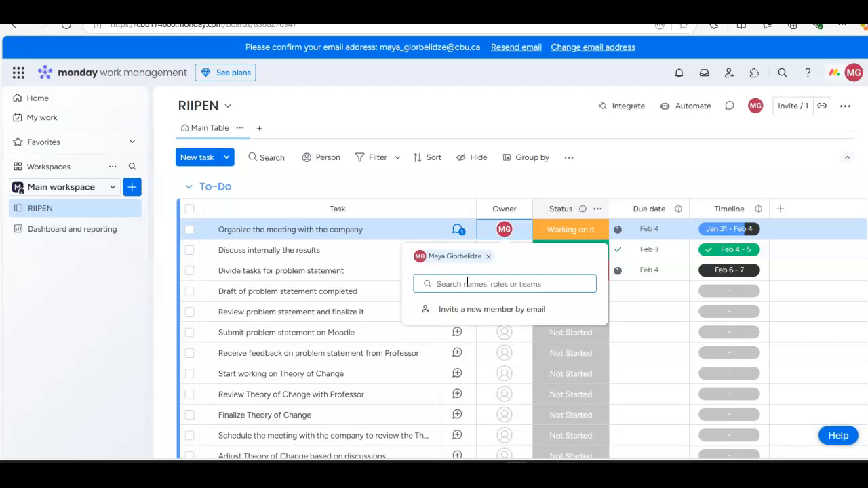
pyautogui.write('Cecilia')
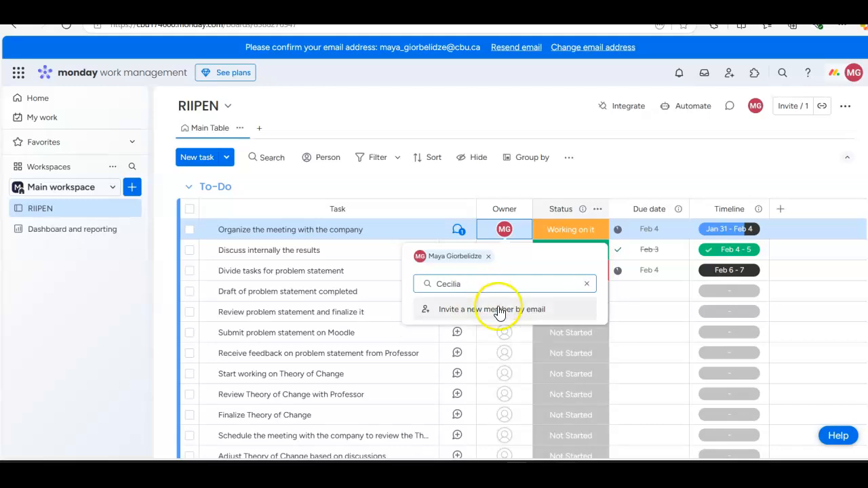
pyautogui.click(562, 177)
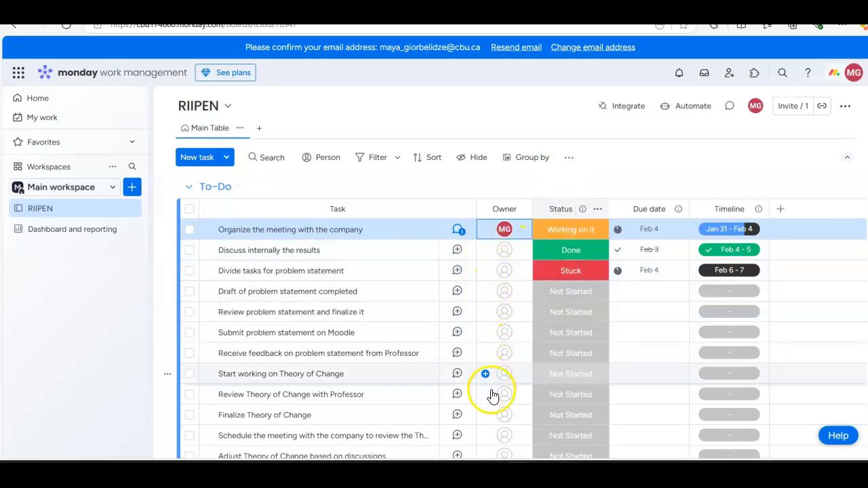
# Step: Set the status of the task "Divide tasks for problem statement" to Not Started
pyautogui.scroll(-3, 493, 396)
pyautogui.scroll(2, 486, 343)
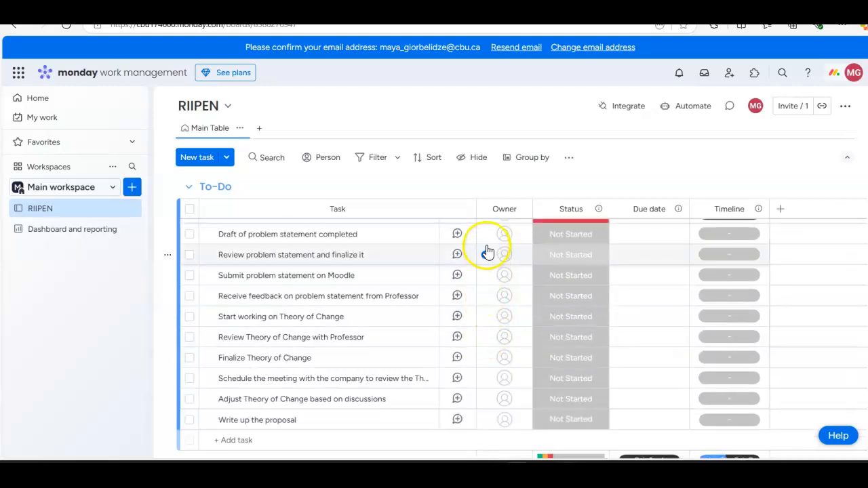
pyautogui.scroll(2, 488, 252)
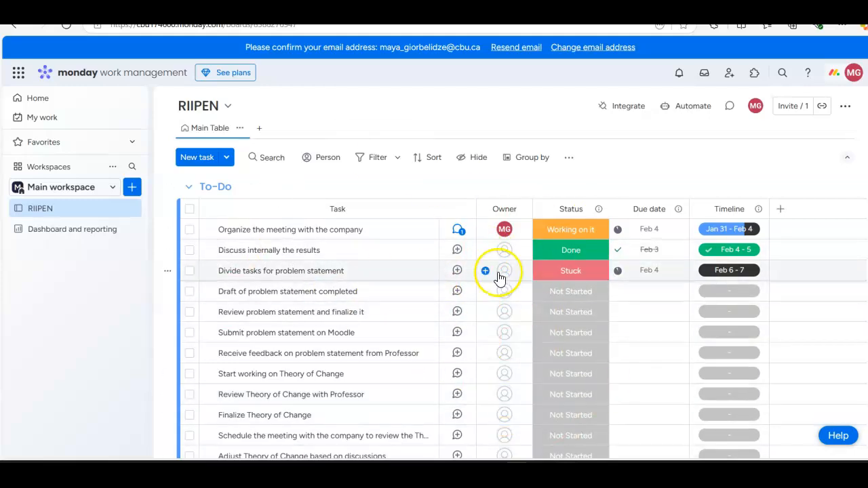
pyautogui.scroll(-2, 336, 319)
pyautogui.scroll(2, 336, 361)
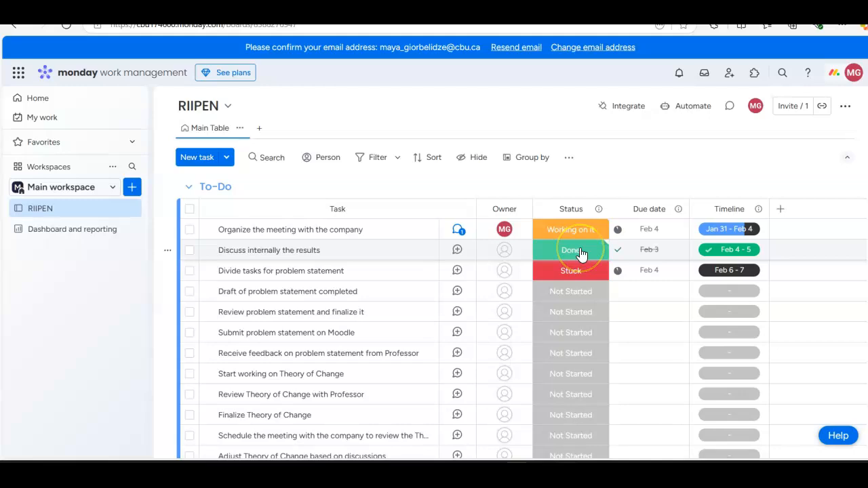
pyautogui.click(582, 268)
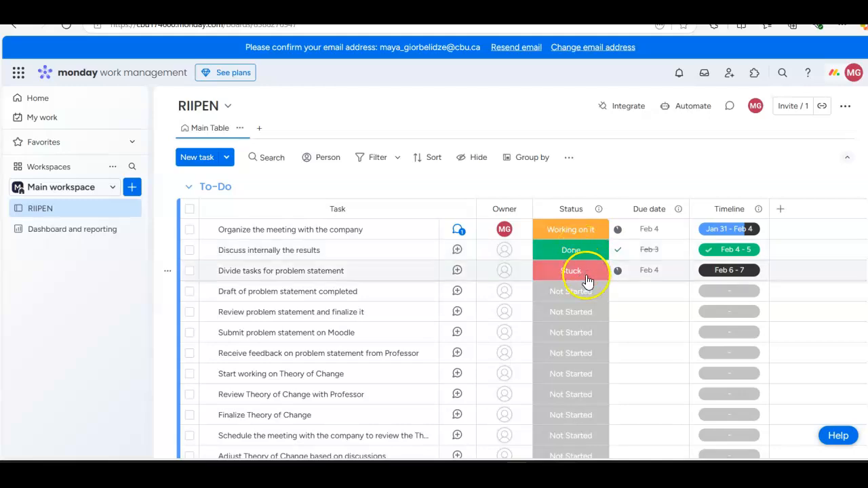
pyautogui.click(588, 281)
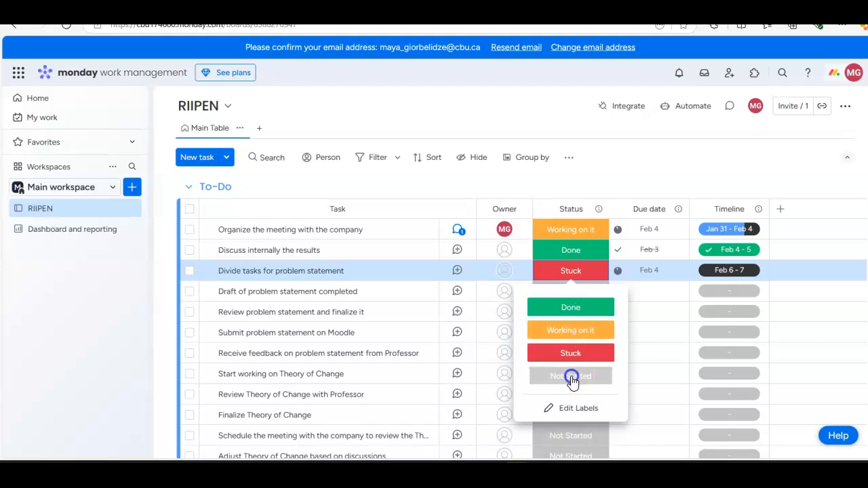
pyautogui.click(572, 377)
# Step: Set "Draft of problem statement completed" to Working on it with a due date of February 27, 2025
pyautogui.click(570, 293)
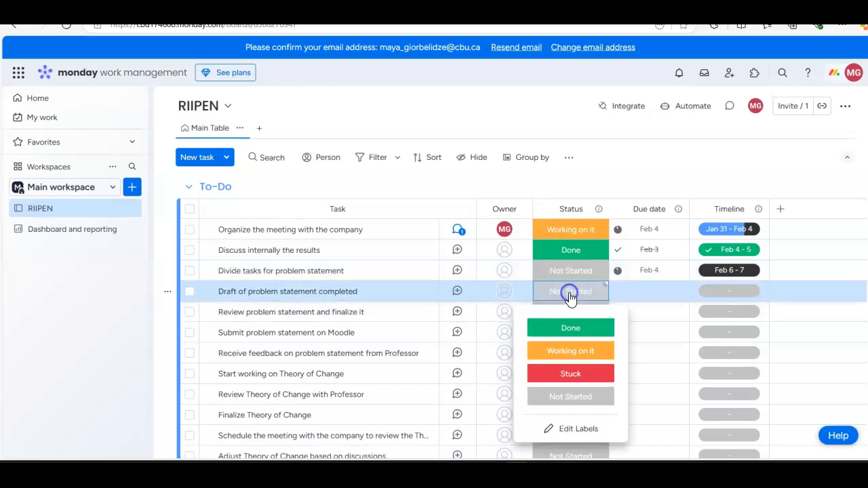
pyautogui.click(573, 351)
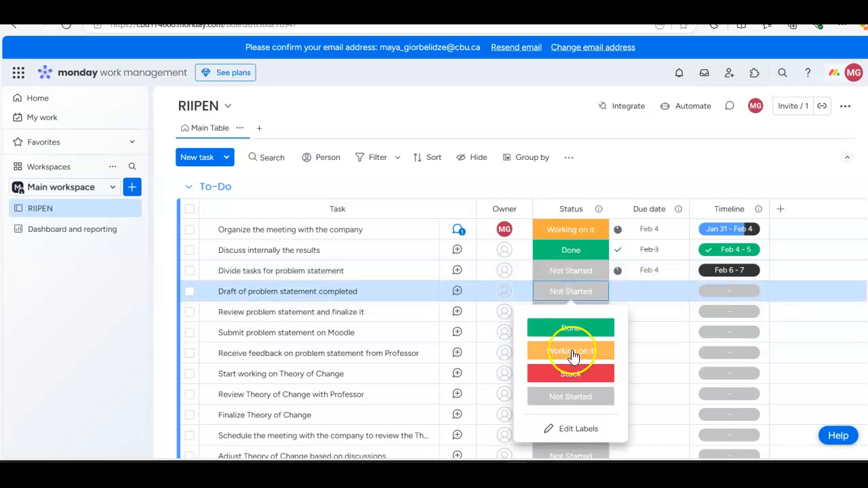
pyautogui.click(653, 291)
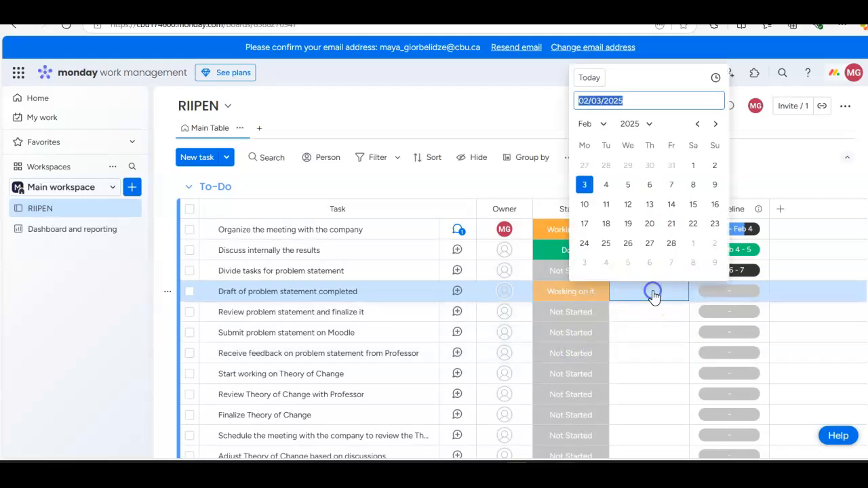
pyautogui.click(650, 244)
# Step: Set the timeline of "Draft of problem statement completed" to February 20–27, 2025
pyautogui.click(725, 298)
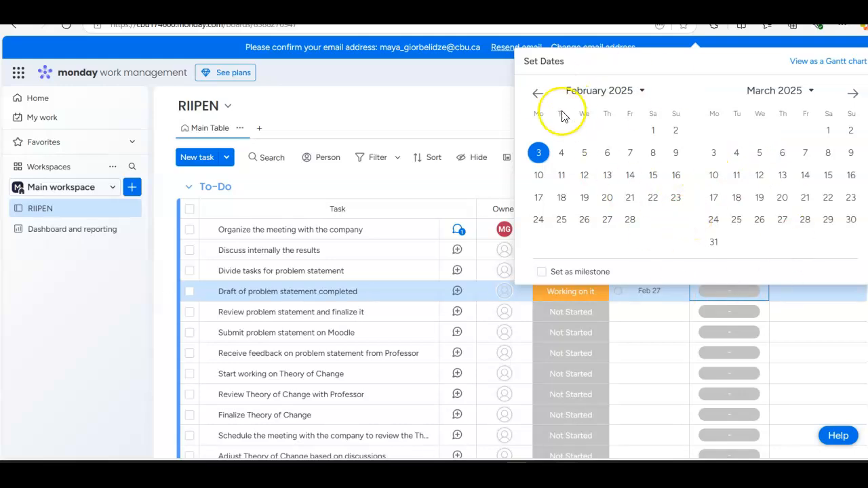
pyautogui.click(462, 124)
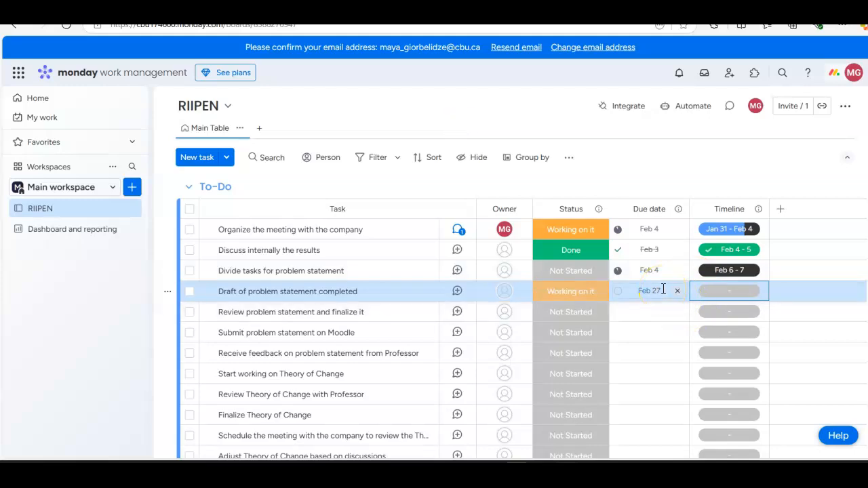
pyautogui.click(724, 293)
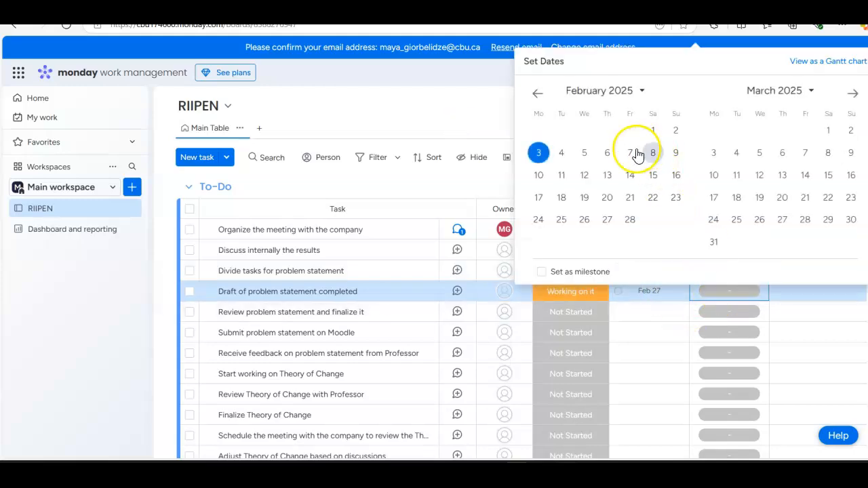
pyautogui.click(606, 203)
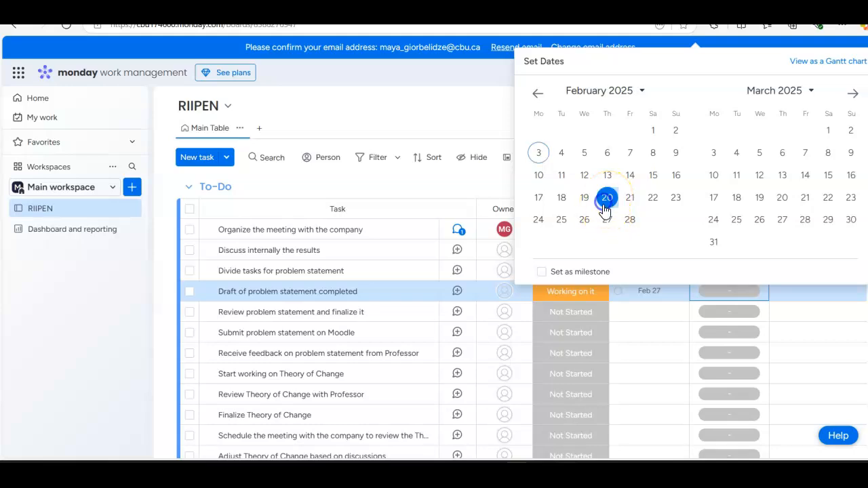
pyautogui.click(607, 219)
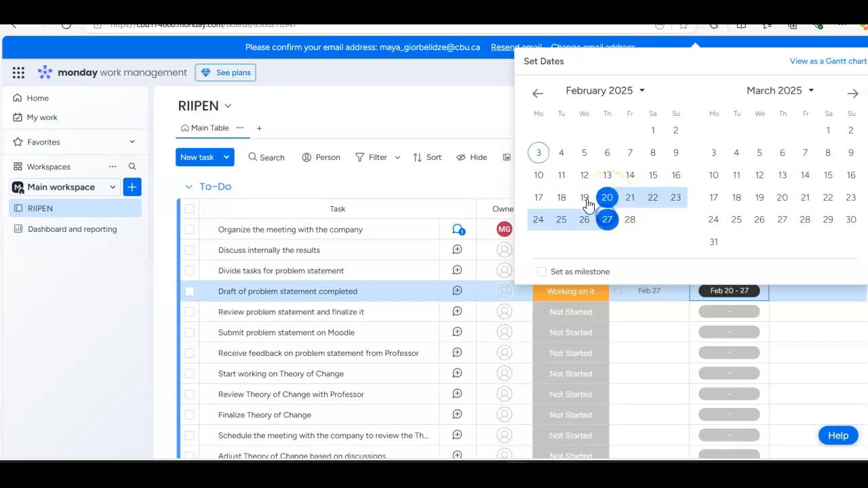
pyautogui.click(474, 178)
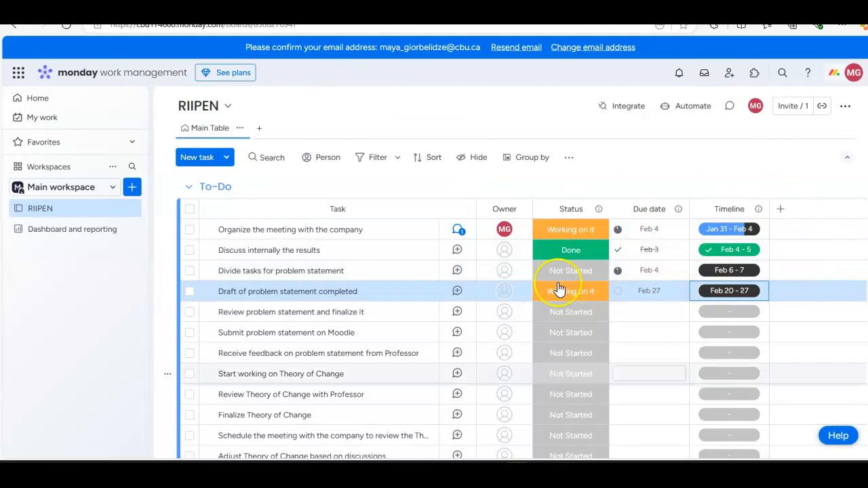
# Step: Look over the statuses, due dates and timelines of the tasks in the To-Do group
pyautogui.scroll(-3, 655, 271)
pyautogui.scroll(3, 657, 278)
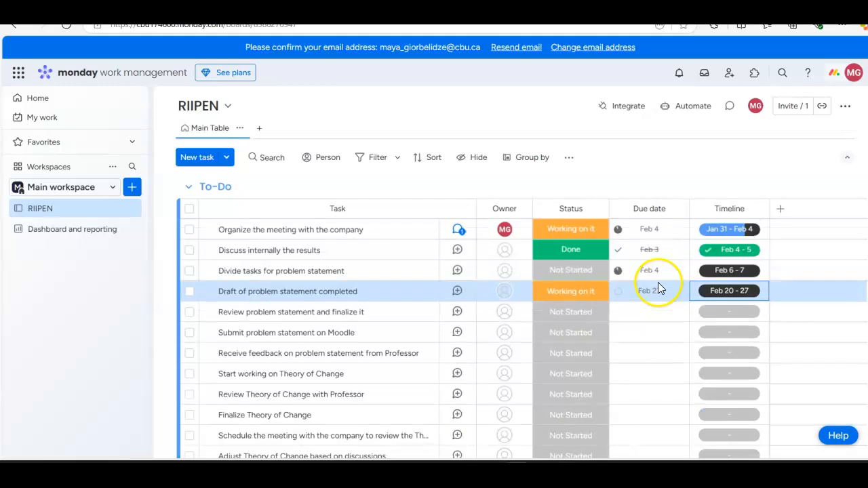
pyautogui.scroll(-2, 824, 335)
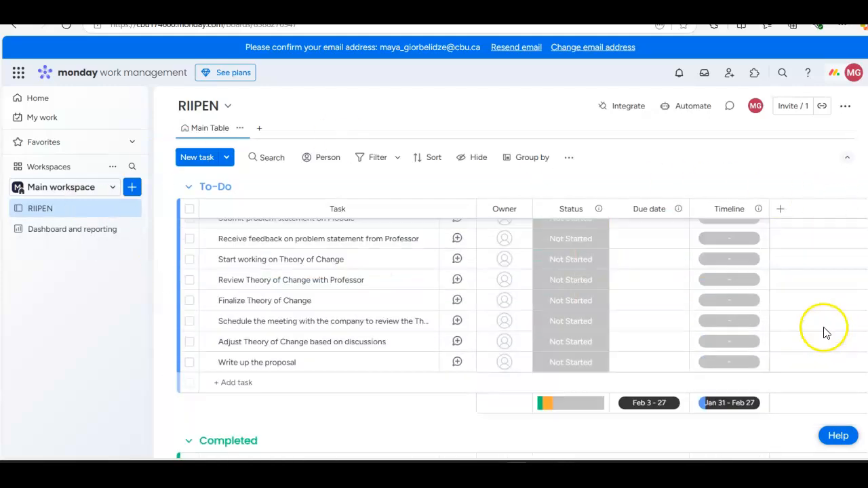
pyautogui.scroll(3, 610, 312)
pyautogui.scroll(-2, 581, 358)
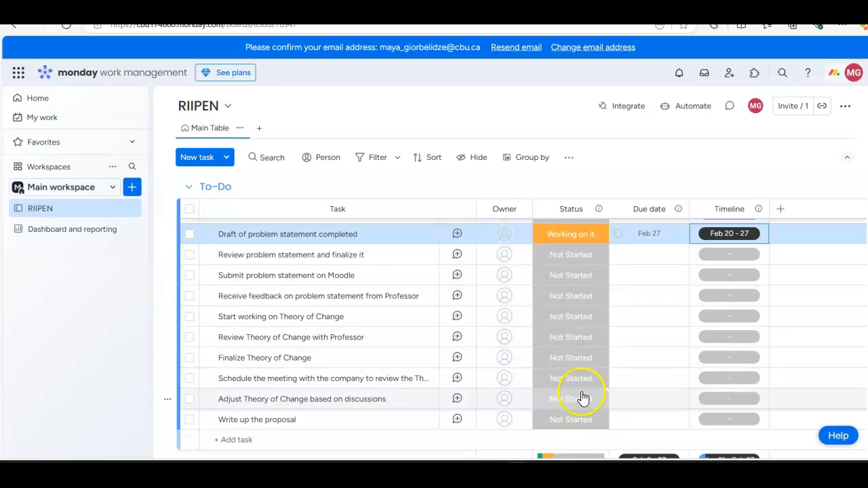
pyautogui.scroll(1, 668, 255)
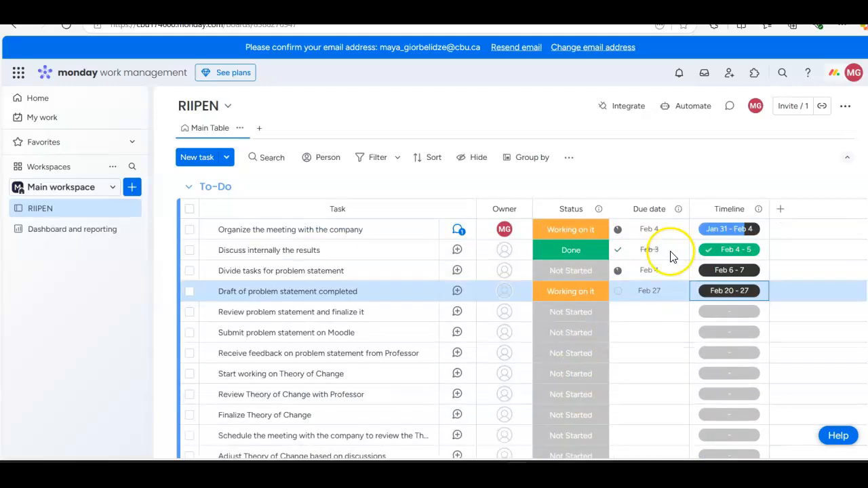
pyautogui.scroll(-1, 736, 244)
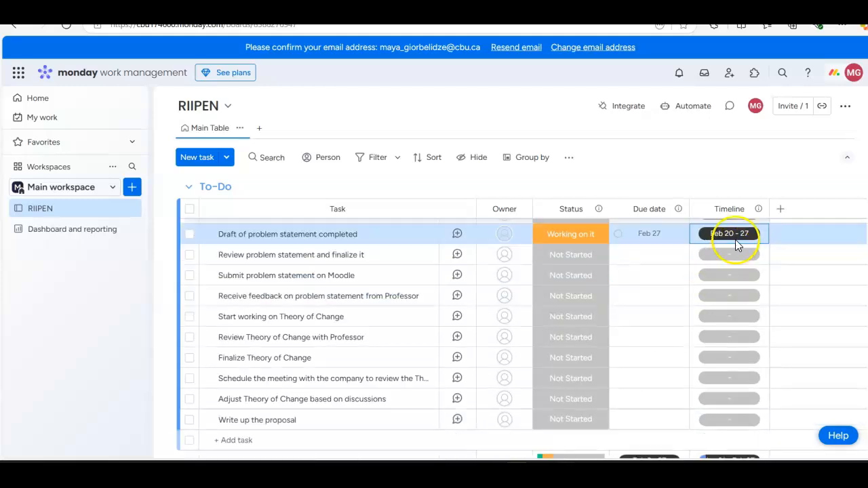
# Step: Add a Label column to the board from the Column Center's Essentials columns
pyautogui.click(781, 211)
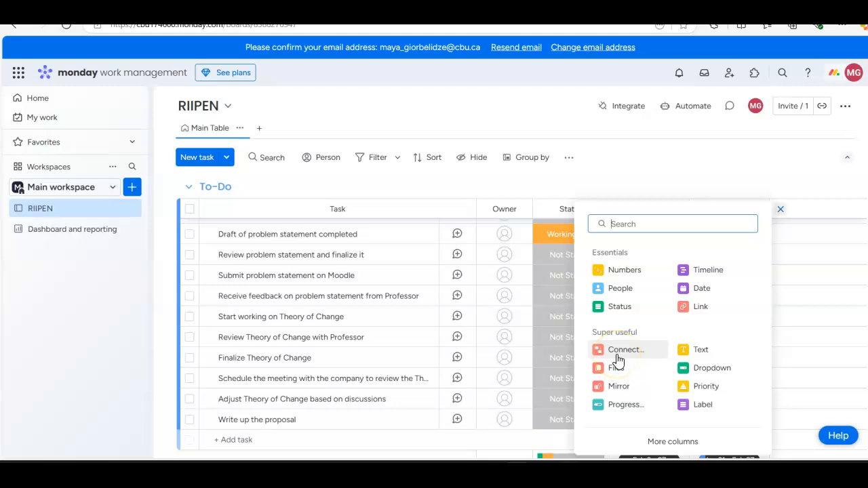
pyautogui.click(662, 442)
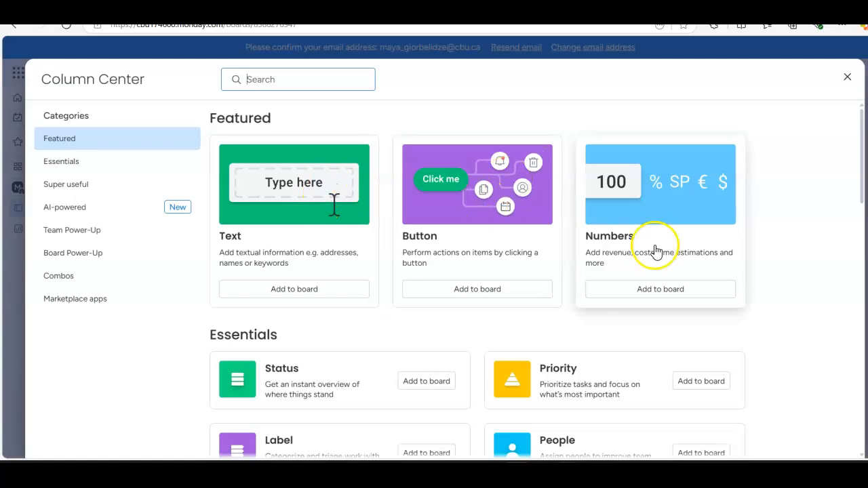
pyautogui.scroll(-2, 414, 262)
pyautogui.scroll(-1, 363, 210)
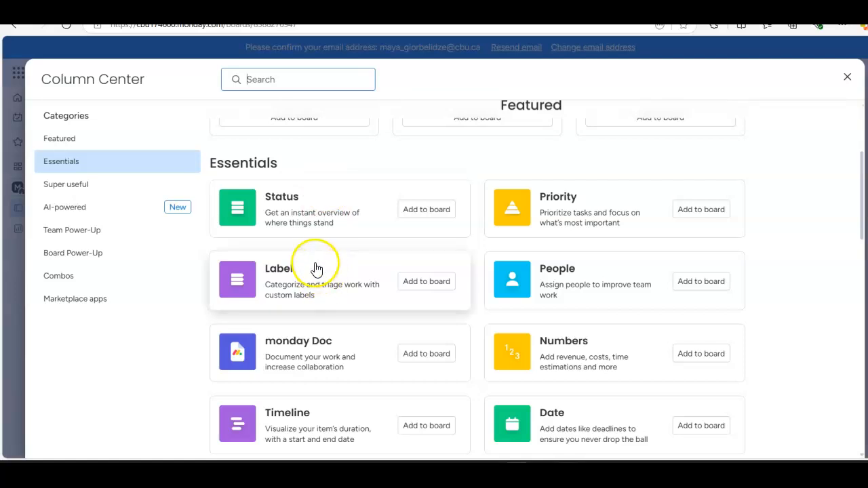
pyautogui.scroll(-1, 316, 244)
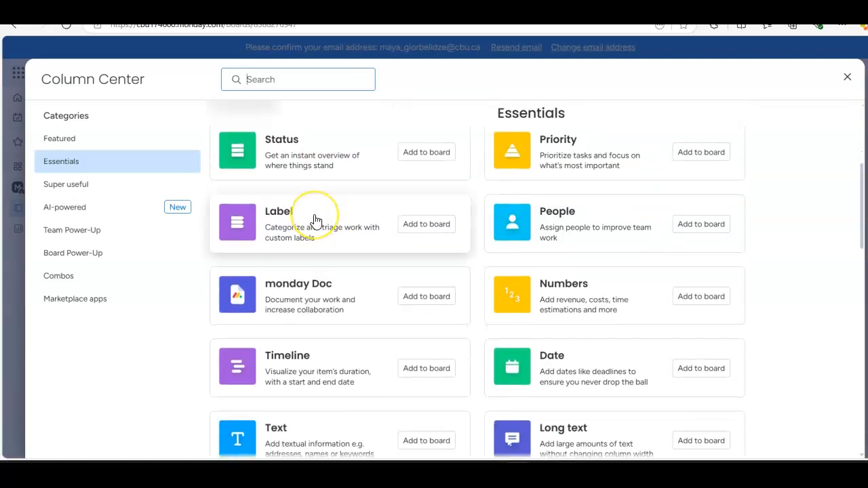
pyautogui.click(314, 217)
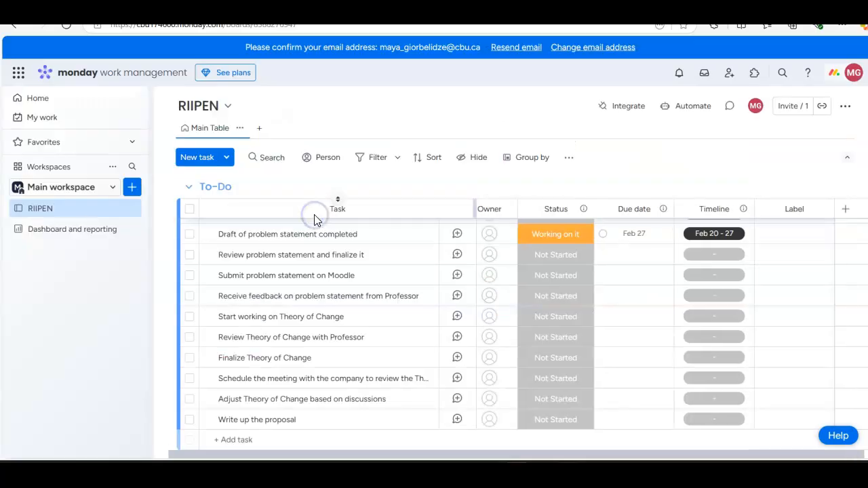
# Step: Rename the Label column's three labels to Preparatory Phase, Proposal Writing Phase and Meetings
pyautogui.click(782, 232)
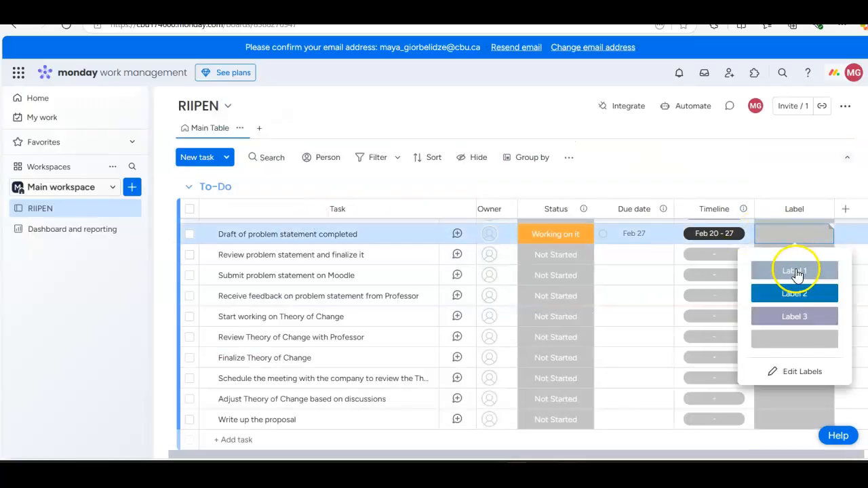
pyautogui.click(798, 372)
pyautogui.moveTo(799, 270); pyautogui.dragTo(764, 270)
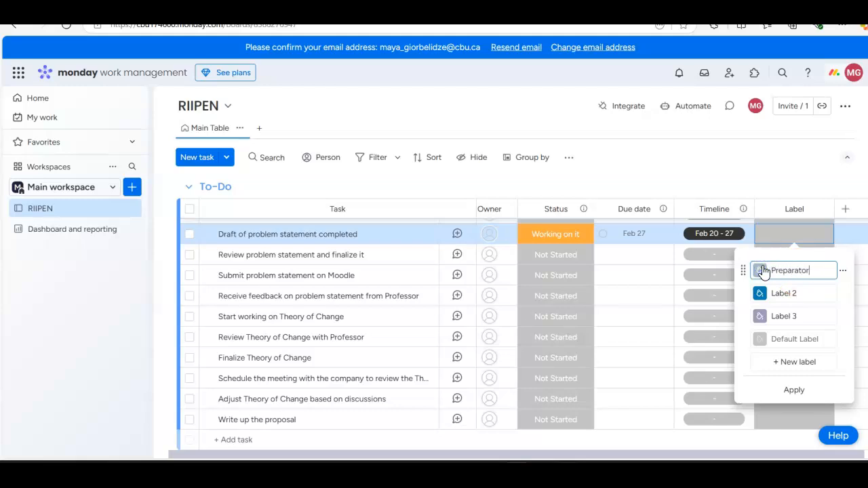
pyautogui.click(787, 293)
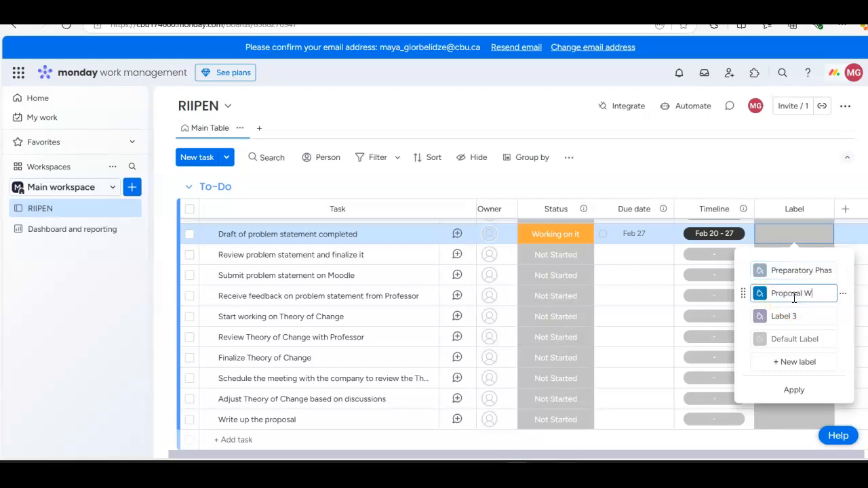
pyautogui.write('Proposal Writing Phase')
pyautogui.click(795, 315)
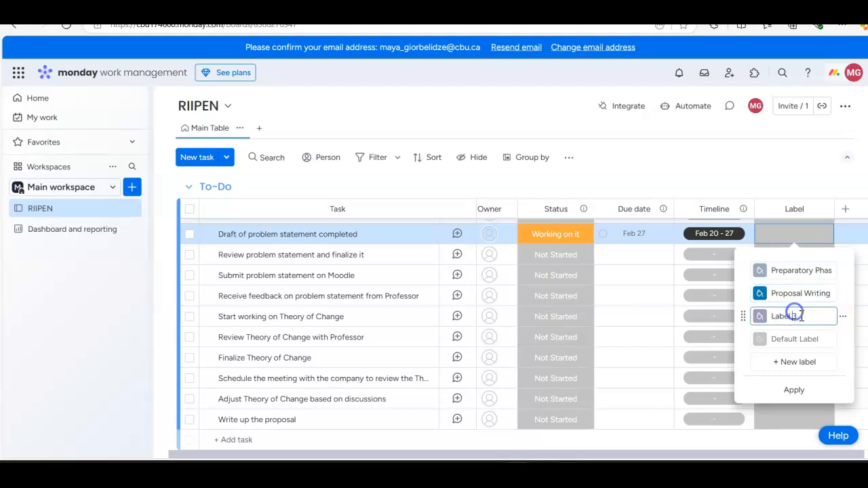
pyautogui.moveTo(801, 316); pyautogui.dragTo(766, 320)
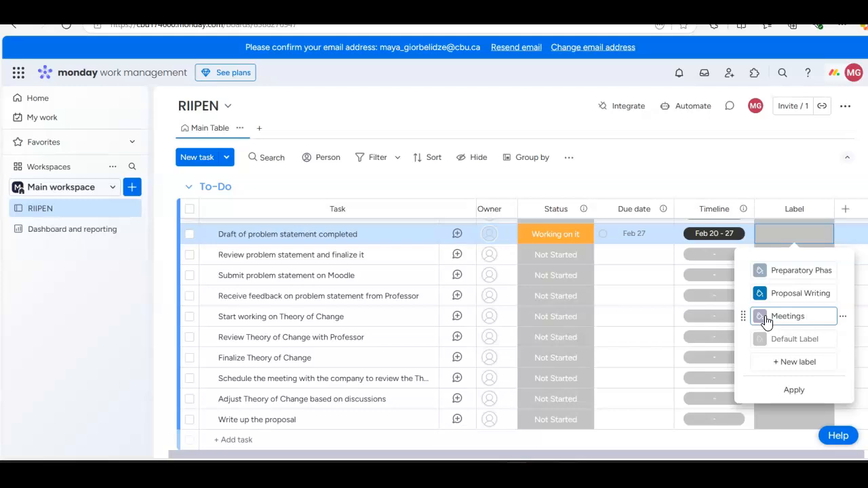
pyautogui.click(794, 390)
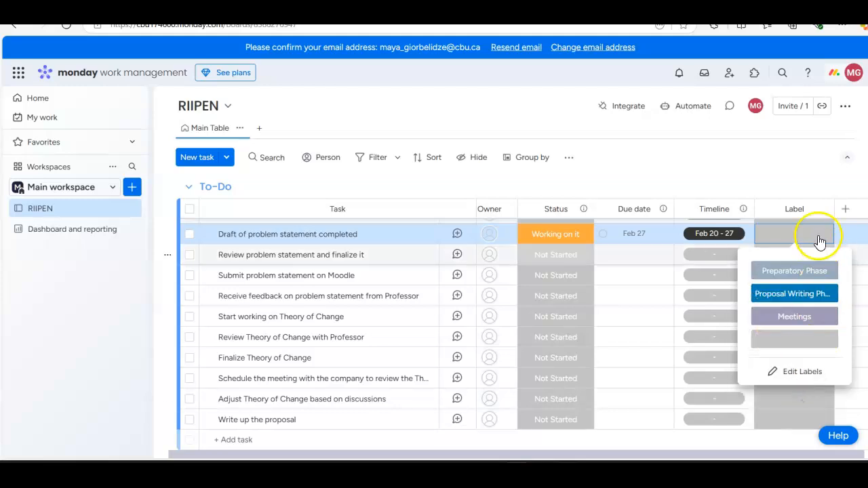
pyautogui.click(816, 169)
# Step: Label "Review problem statement and finalize it" as Preparatory Phase and "Start working on Theory of Change" as Proposal Writing Phase
pyautogui.click(817, 256)
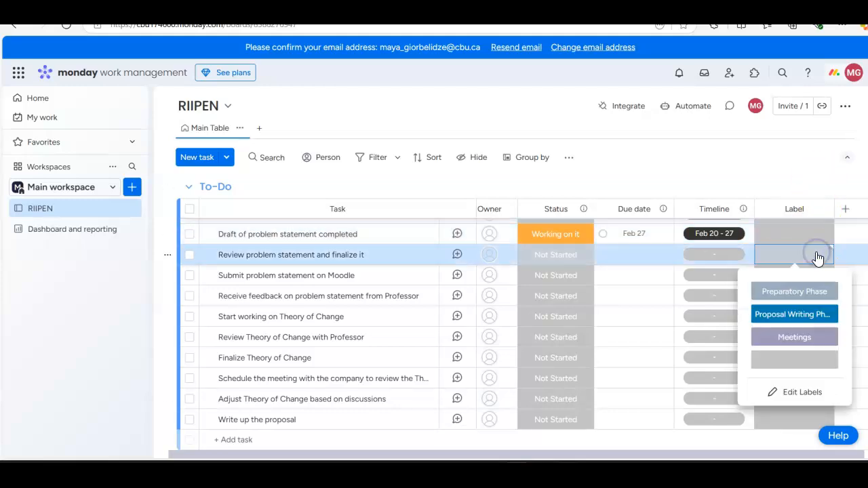
pyautogui.click(800, 292)
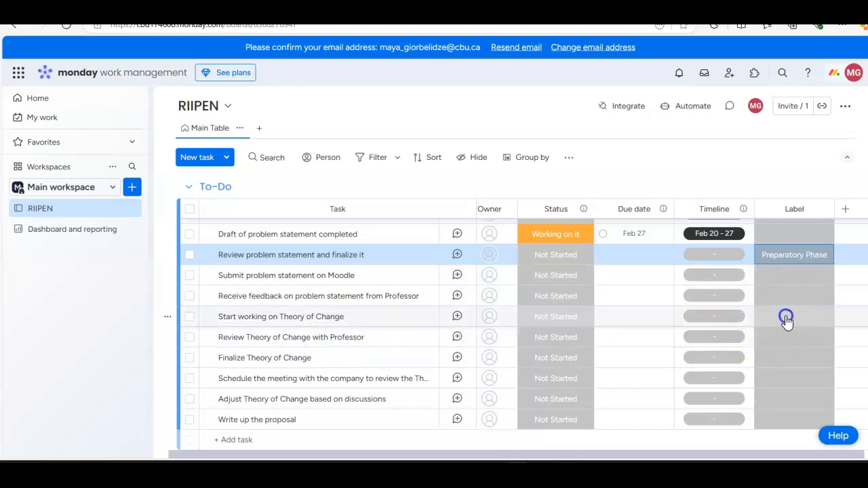
pyautogui.click(785, 316)
pyautogui.click(792, 211)
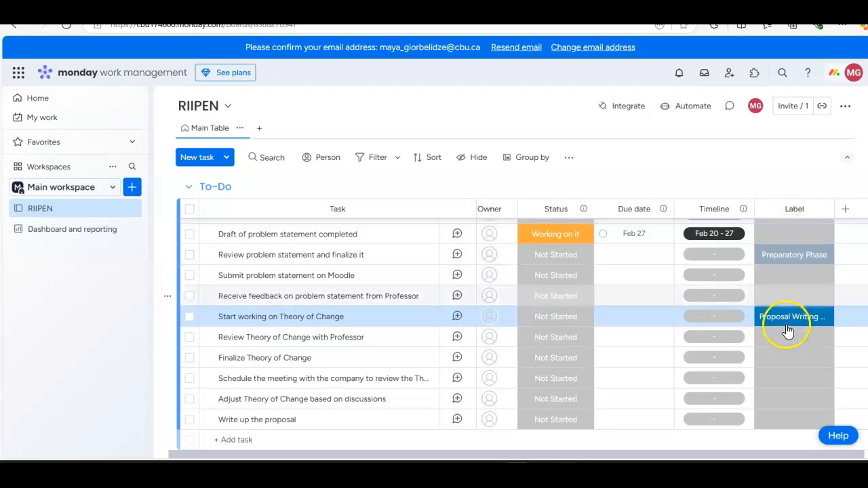
# Step: Look over the labels of the To-Do tasks and the column summary below the group
pyautogui.scroll(-2, 787, 339)
pyautogui.scroll(4, 794, 294)
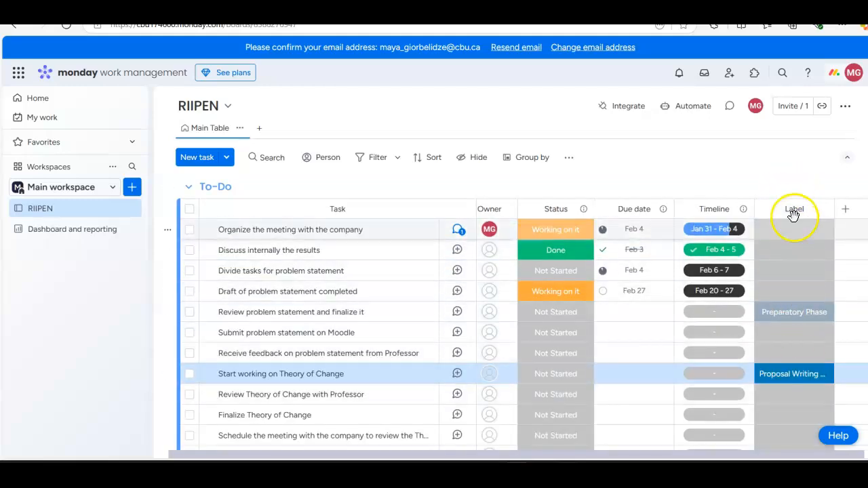
pyautogui.scroll(-3, 799, 339)
pyautogui.scroll(3, 800, 333)
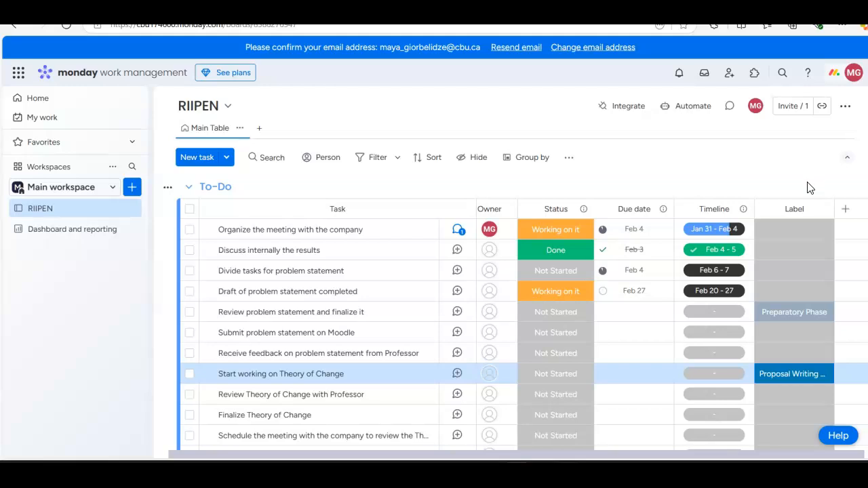
pyautogui.scroll(-2, 809, 244)
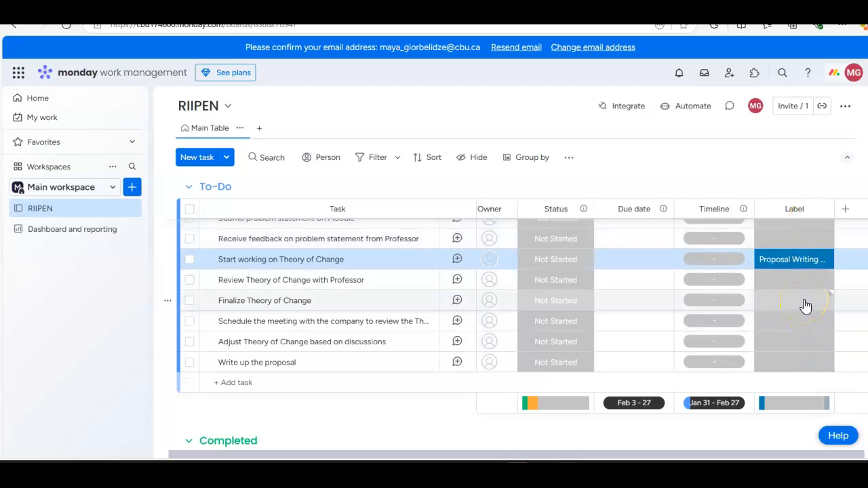
pyautogui.scroll(2, 800, 232)
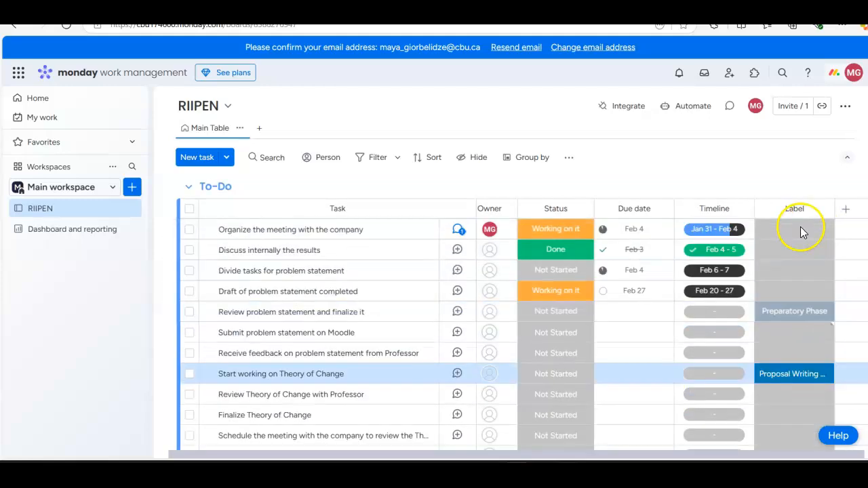
pyautogui.scroll(-4, 801, 233)
pyautogui.scroll(5, 468, 292)
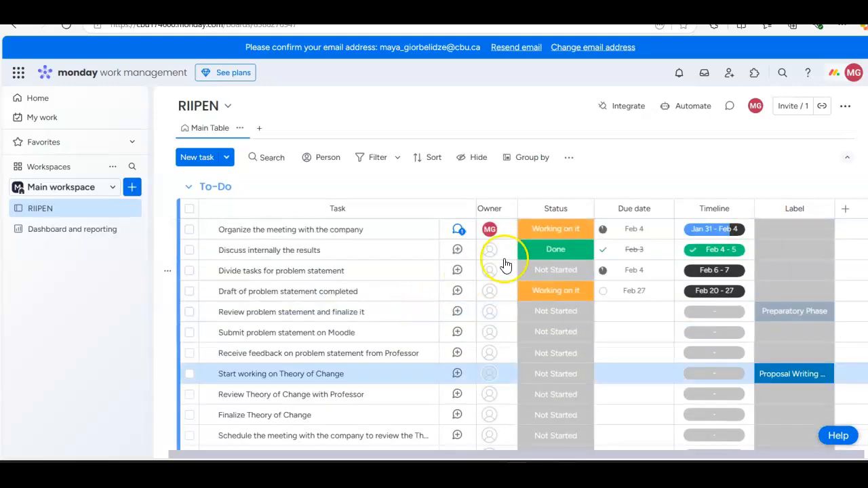
# Step: Set the status of the task "Divide tasks for problem statement" to Done
pyautogui.click(569, 254)
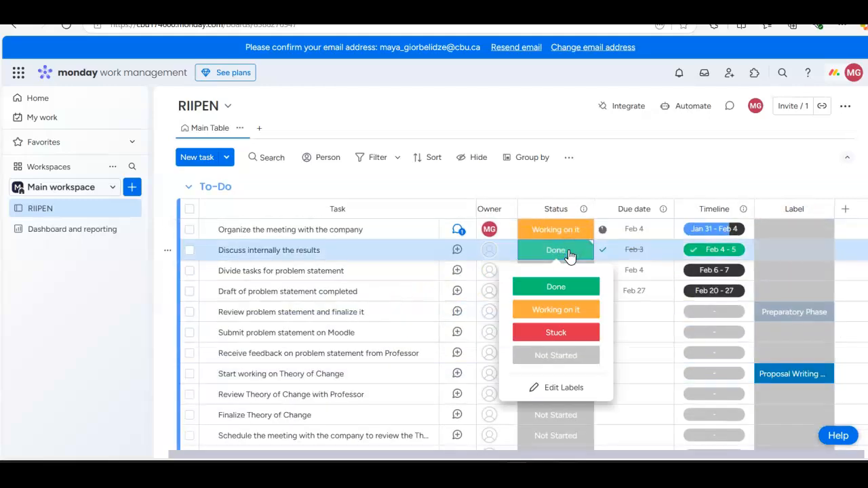
pyautogui.click(570, 256)
pyautogui.click(568, 271)
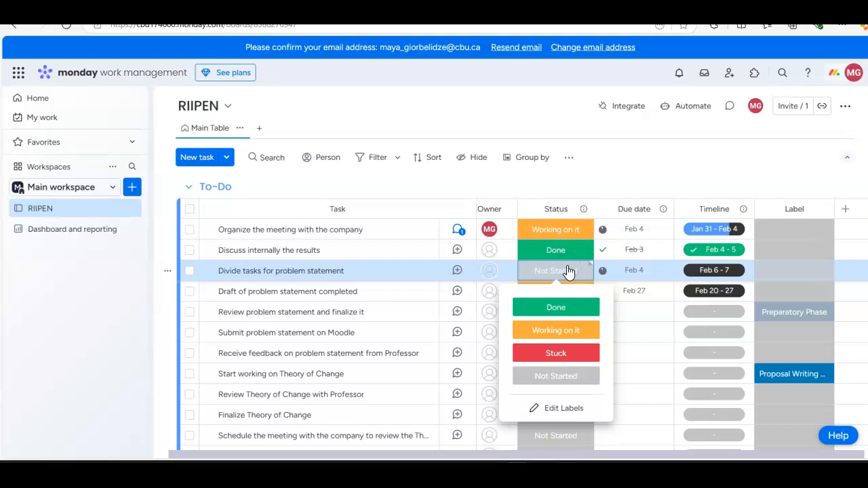
pyautogui.click(572, 306)
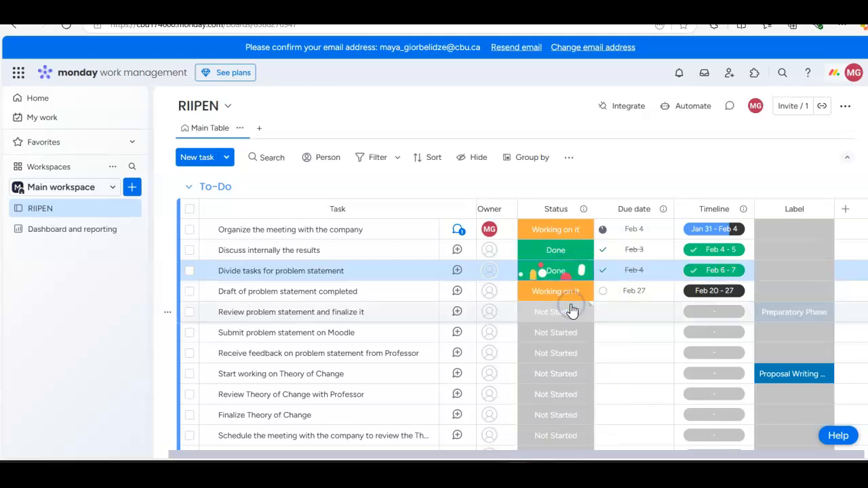
pyautogui.scroll(-10, 572, 309)
pyautogui.scroll(-1, 574, 310)
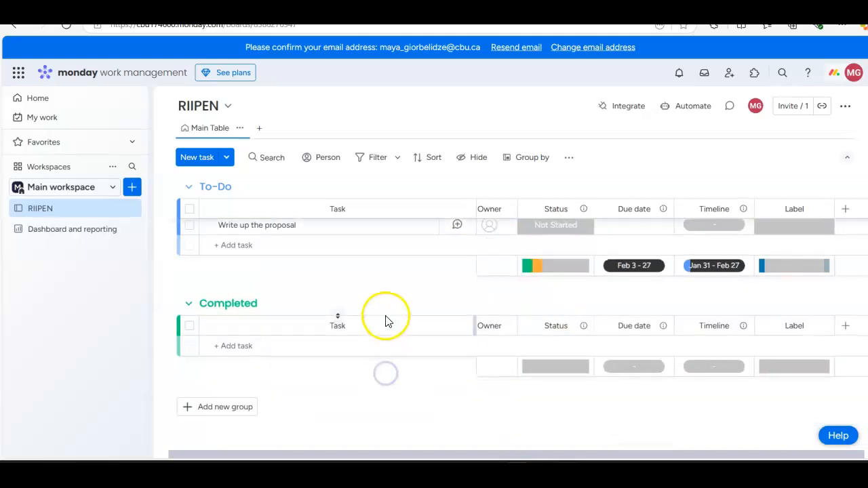
pyautogui.scroll(5, 386, 316)
pyautogui.scroll(3, 584, 213)
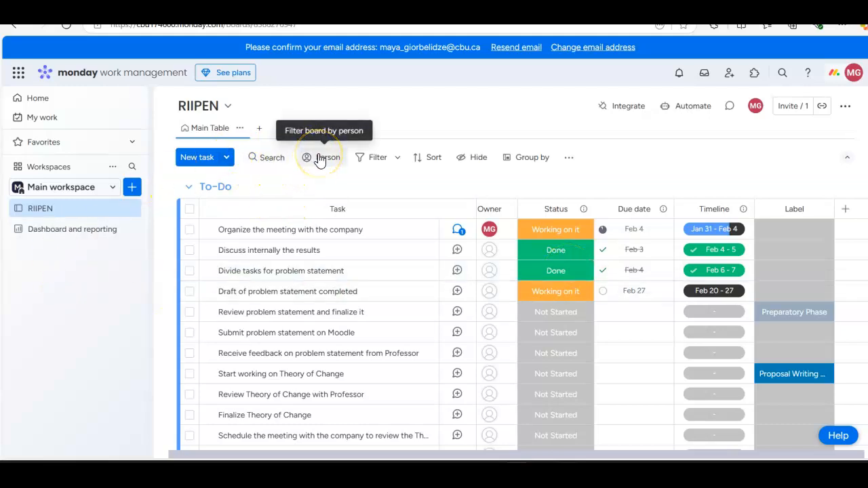
# Step: Examine the Main Table view's options and the board view types that can be added
pyautogui.click(570, 160)
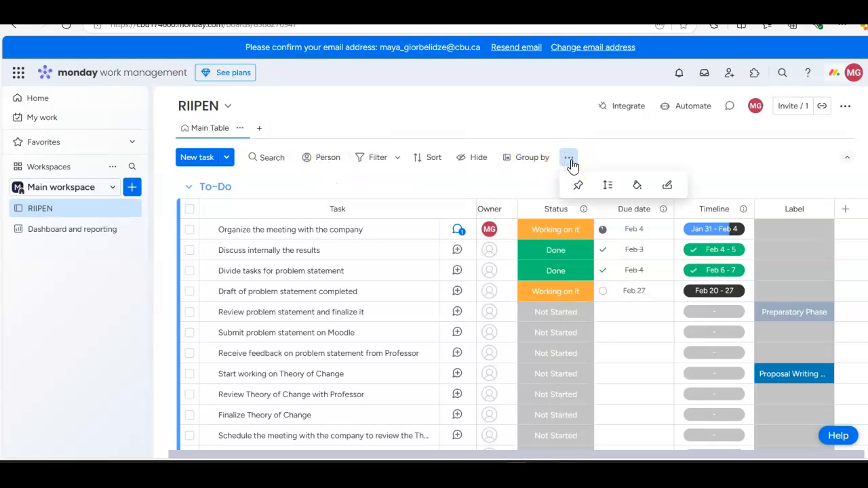
pyautogui.click(199, 133)
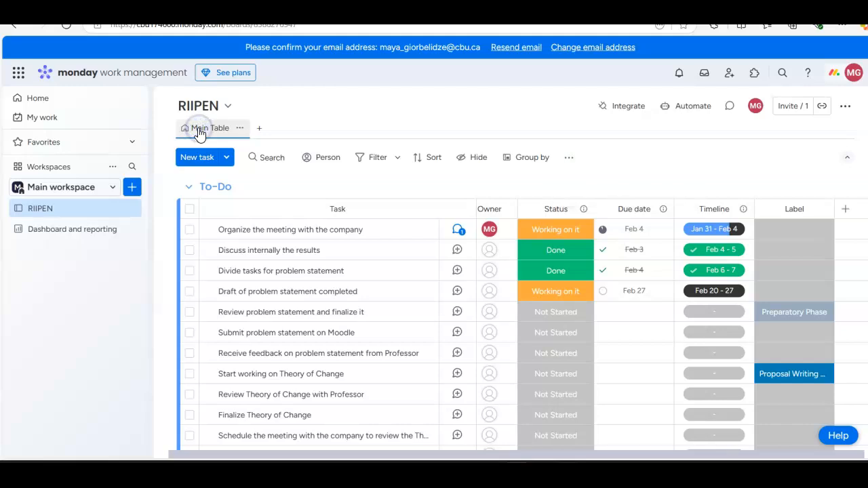
pyautogui.click(239, 129)
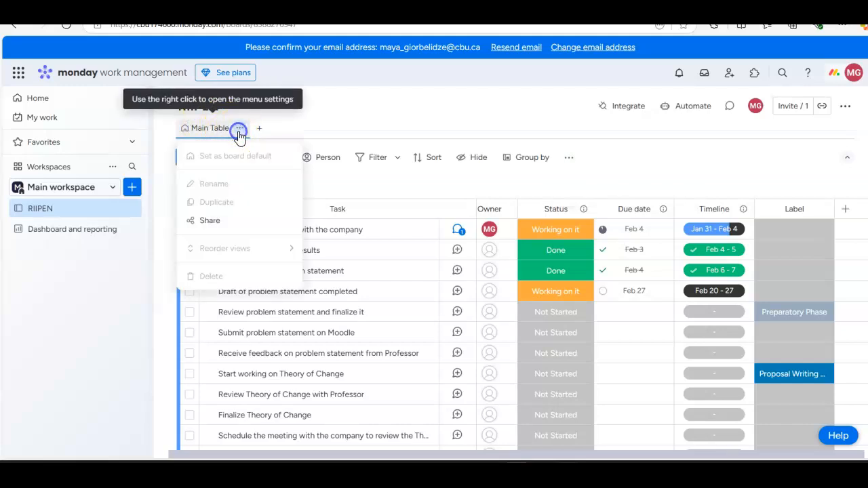
pyautogui.click(239, 129)
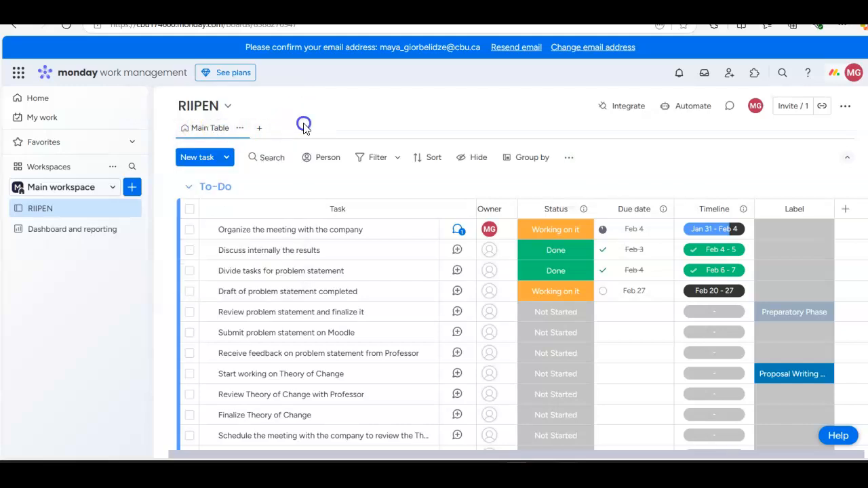
pyautogui.click(257, 130)
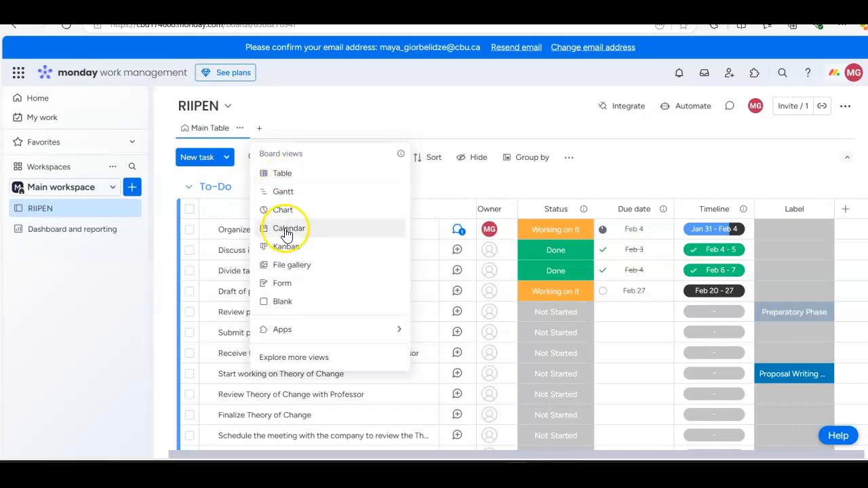
pyautogui.click(305, 109)
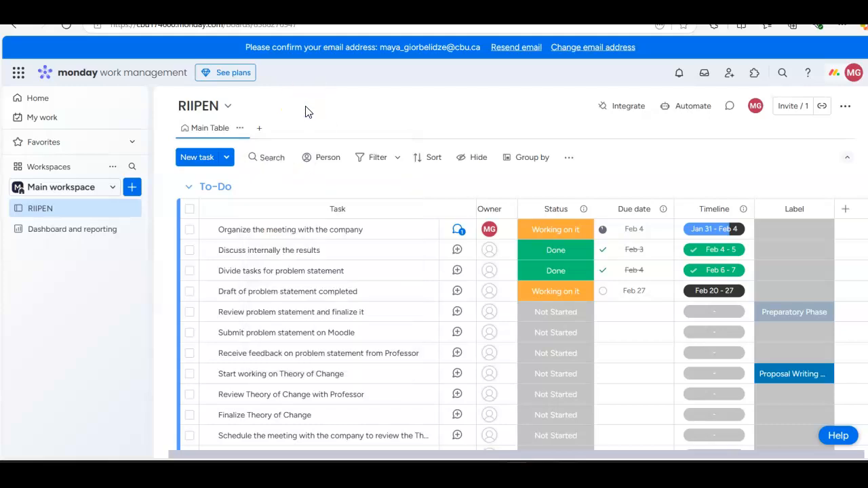
# Step: Examine the options for grouping items by column and the board's options and settings
pyautogui.click(508, 157)
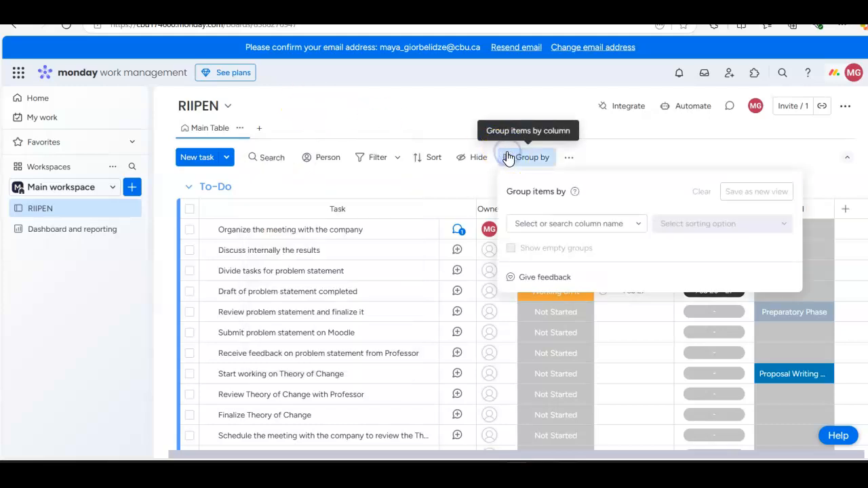
pyautogui.click(626, 129)
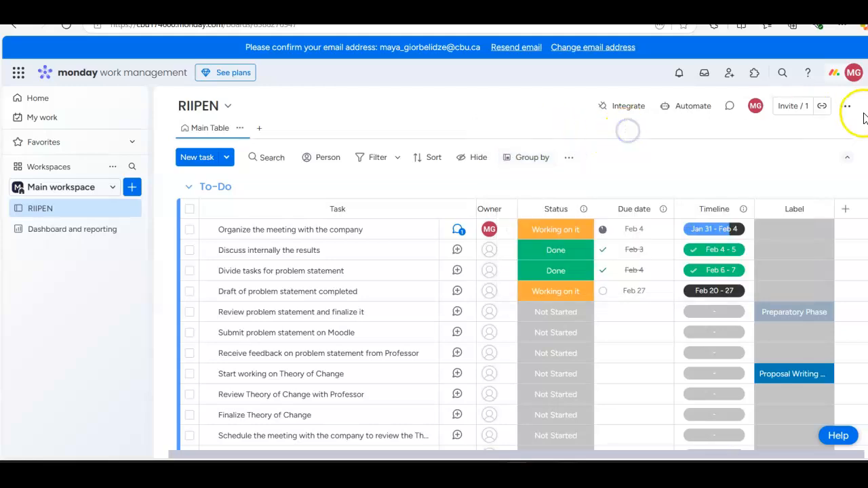
pyautogui.click(841, 109)
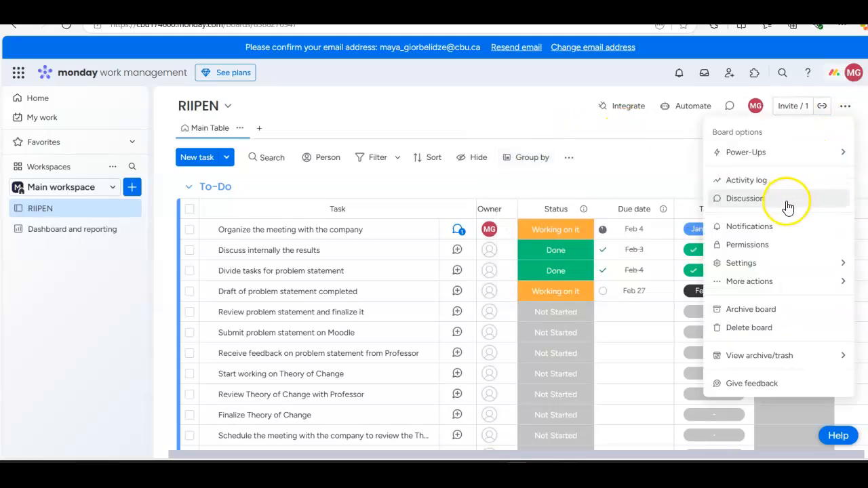
pyautogui.moveTo(769, 261)
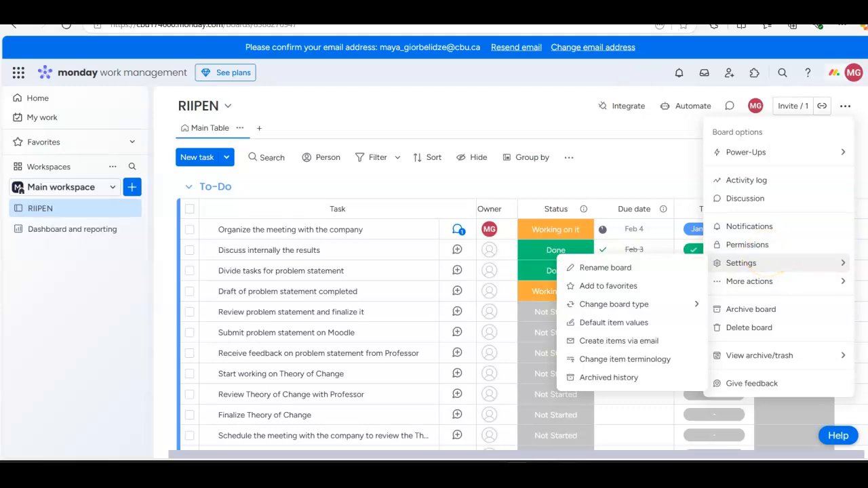
pyautogui.click(523, 149)
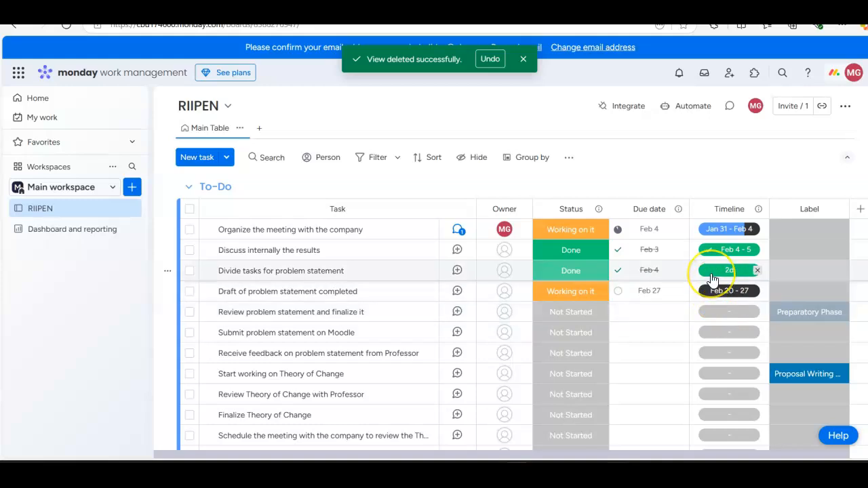
# Step: Add a Gantt view to the RIIPEN board and enlarge its chart widget
pyautogui.click(261, 133)
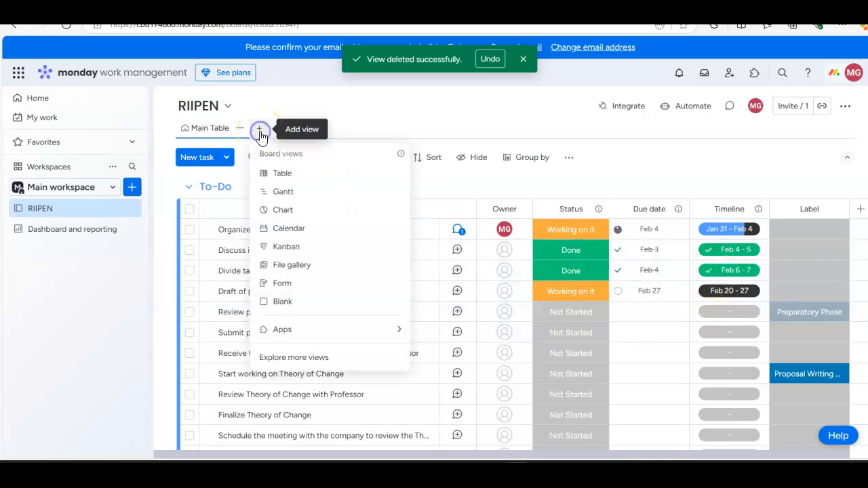
pyautogui.click(284, 192)
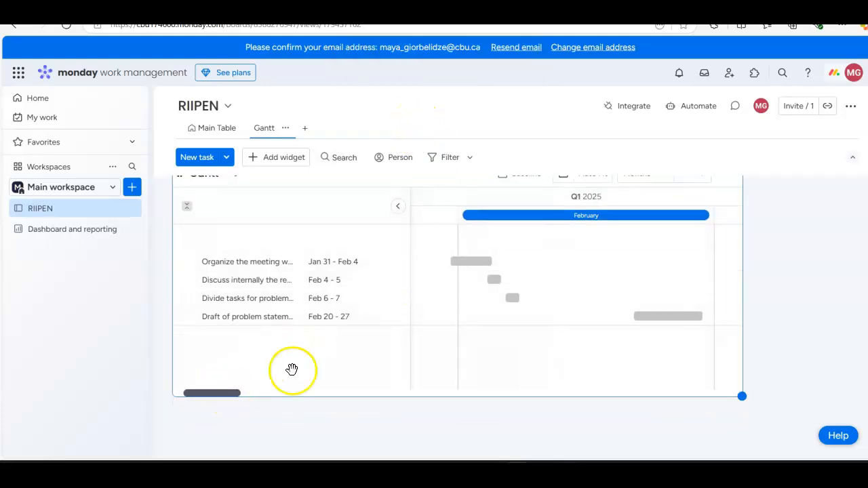
pyautogui.moveTo(229, 392)
pyautogui.mouseDown()
pyautogui.moveTo(268, 395)
pyautogui.moveTo(214, 393)
pyautogui.moveTo(242, 397)
pyautogui.mouseUp()
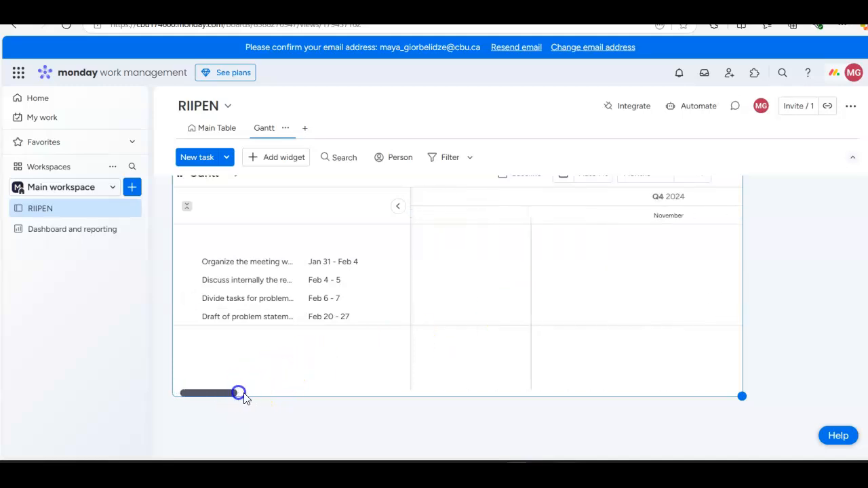
pyautogui.moveTo(740, 396); pyautogui.dragTo(828, 459)
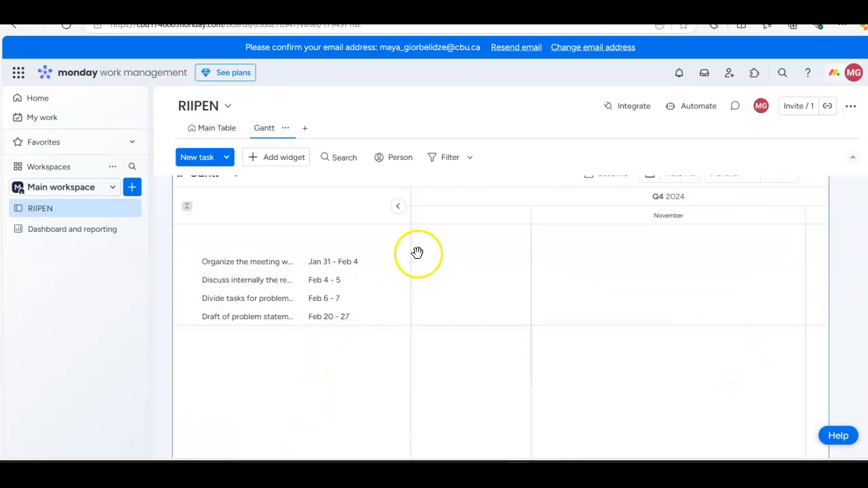
# Step: Collapse and expand the Gantt chart's task list, and add a Battery widget to the Gantt view
pyautogui.click(399, 207)
pyautogui.click(397, 197)
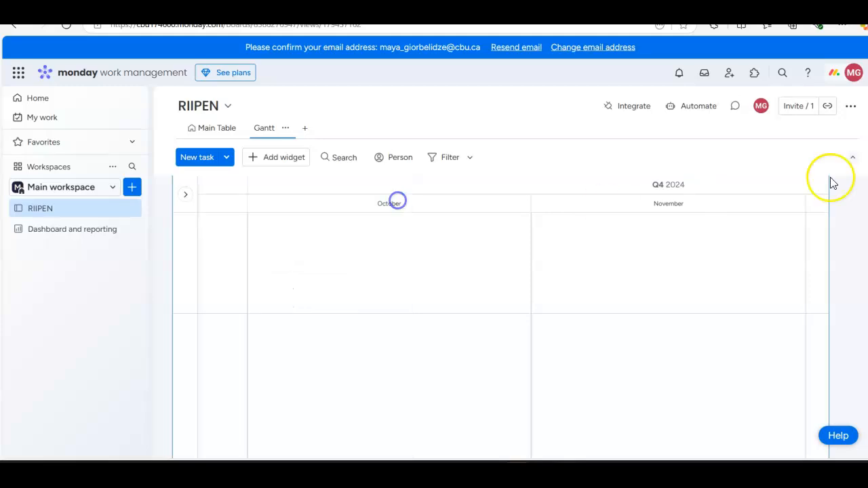
pyautogui.click(188, 200)
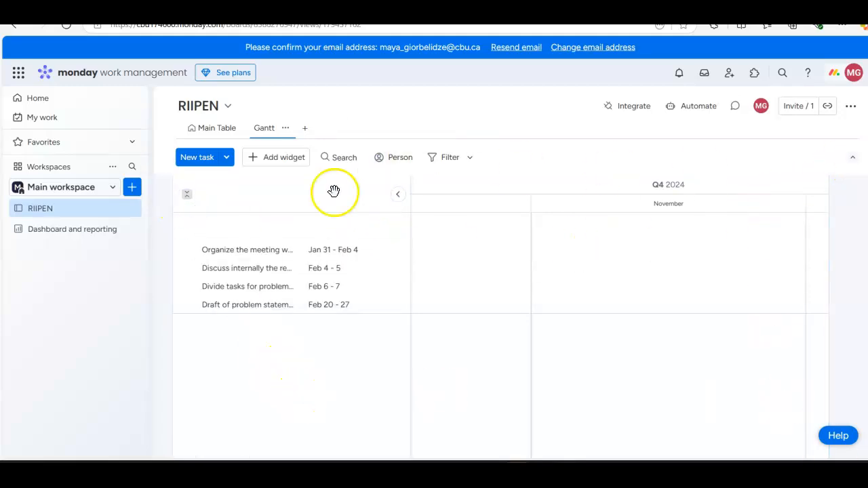
pyautogui.click(281, 157)
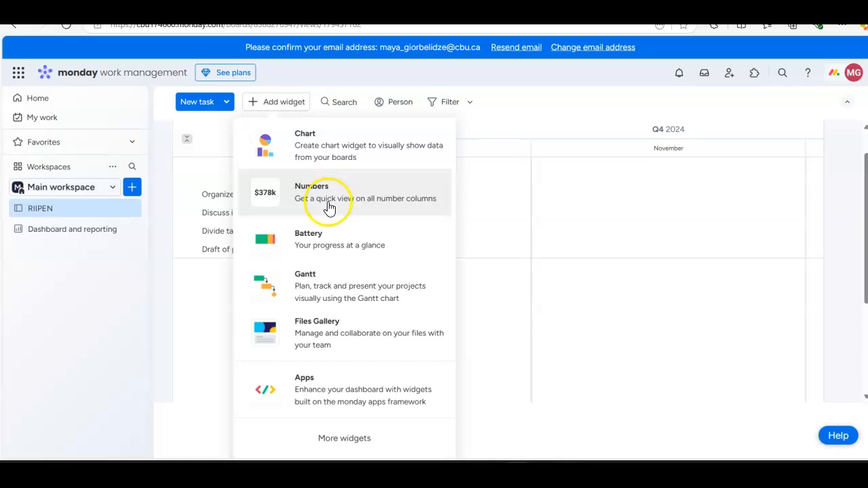
pyautogui.click(332, 251)
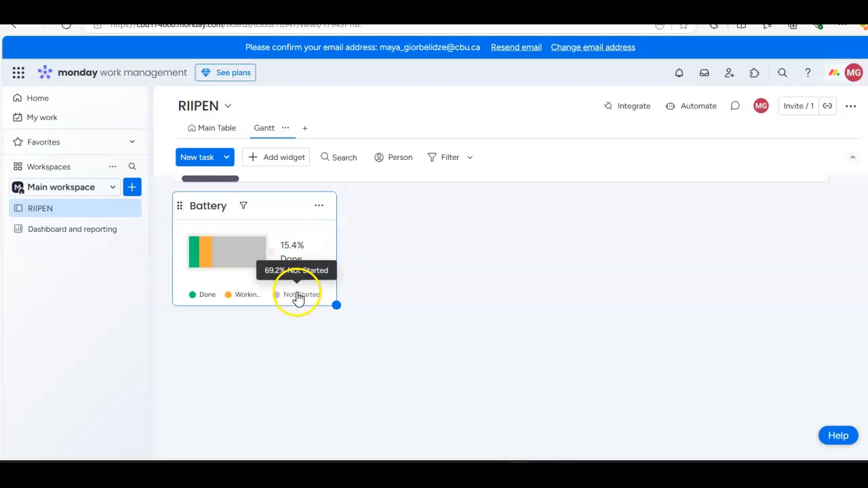
# Step: Examine the Battery widget's advanced filter options, trying the Name and Status columns, and look over the tasks listed below its bar
pyautogui.click(242, 207)
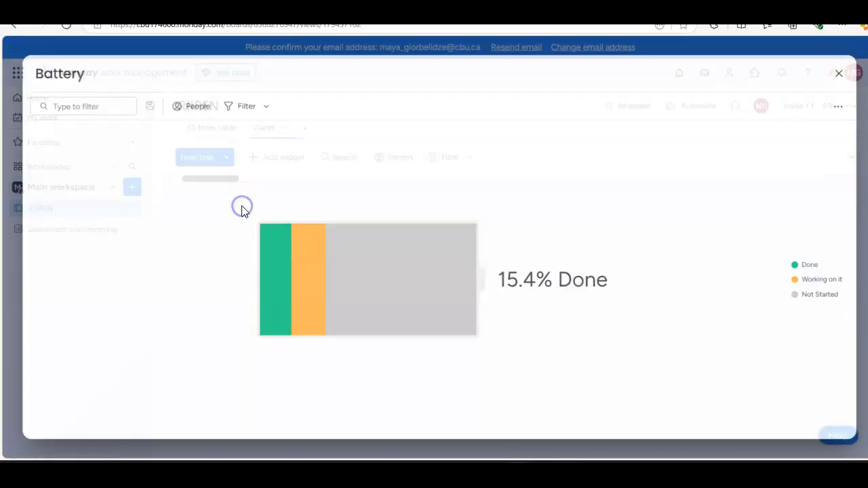
pyautogui.click(266, 107)
pyautogui.click(265, 107)
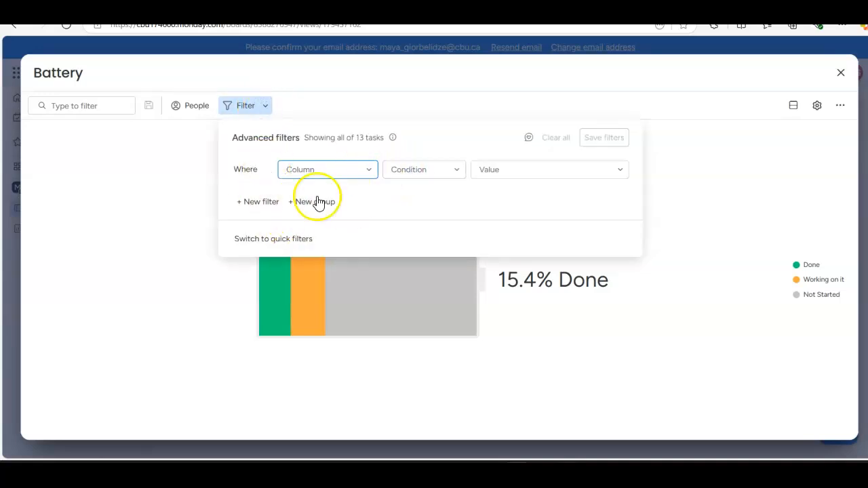
pyautogui.click(252, 211)
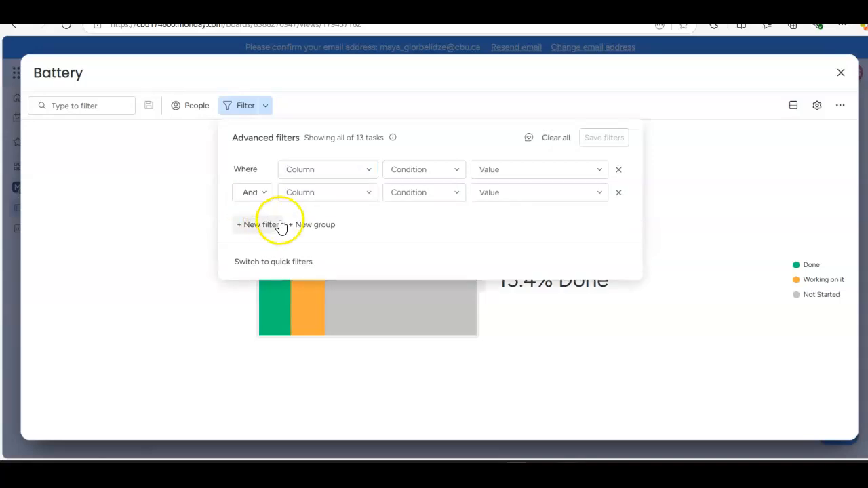
pyautogui.click(351, 169)
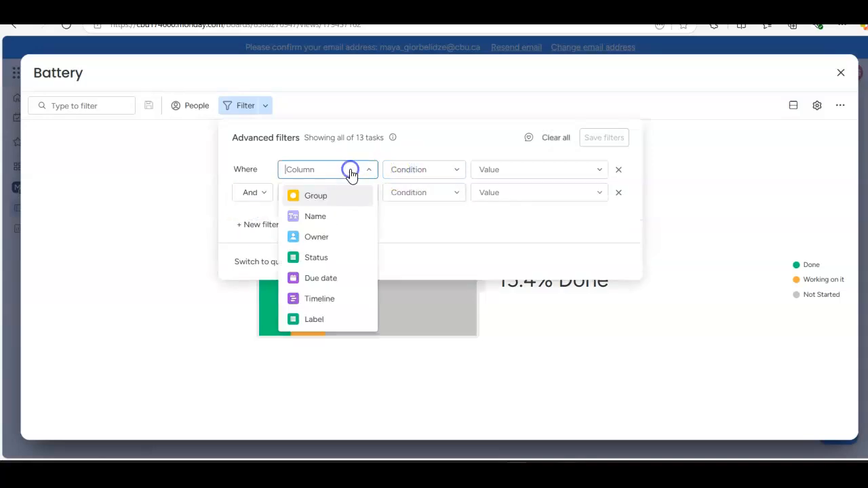
pyautogui.click(326, 223)
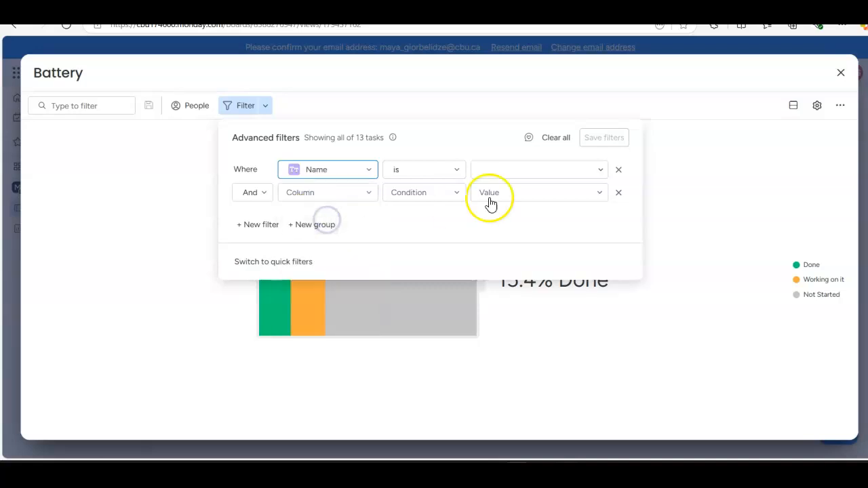
pyautogui.click(619, 193)
pyautogui.click(364, 178)
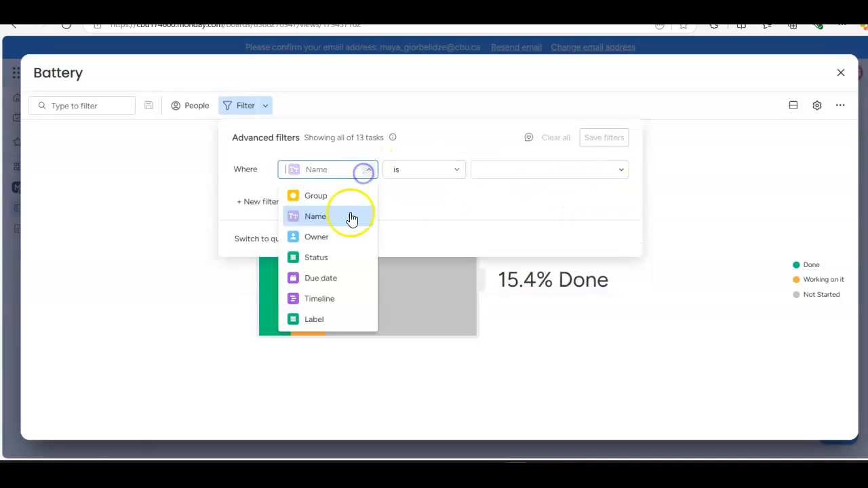
pyautogui.click(329, 258)
pyautogui.click(766, 182)
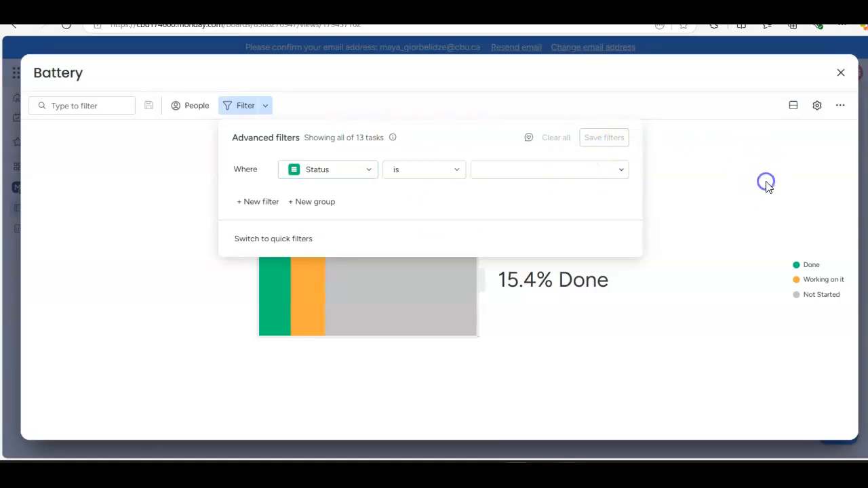
pyautogui.scroll(-5, 587, 333)
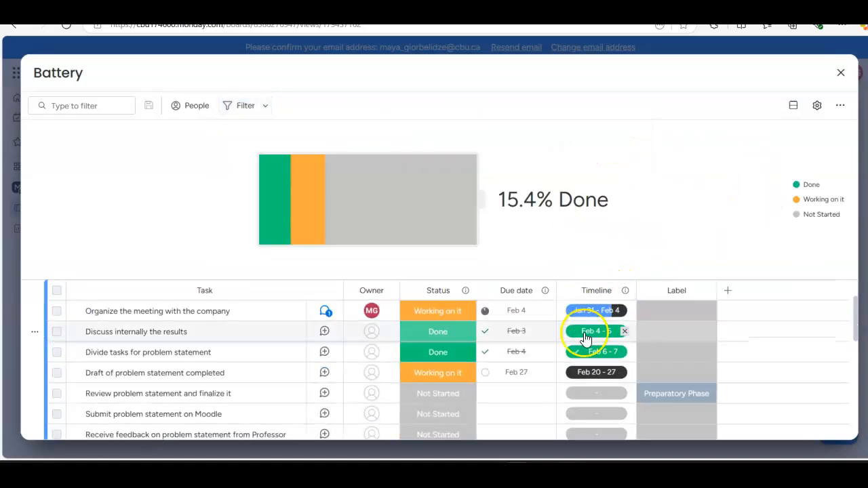
pyautogui.click(841, 73)
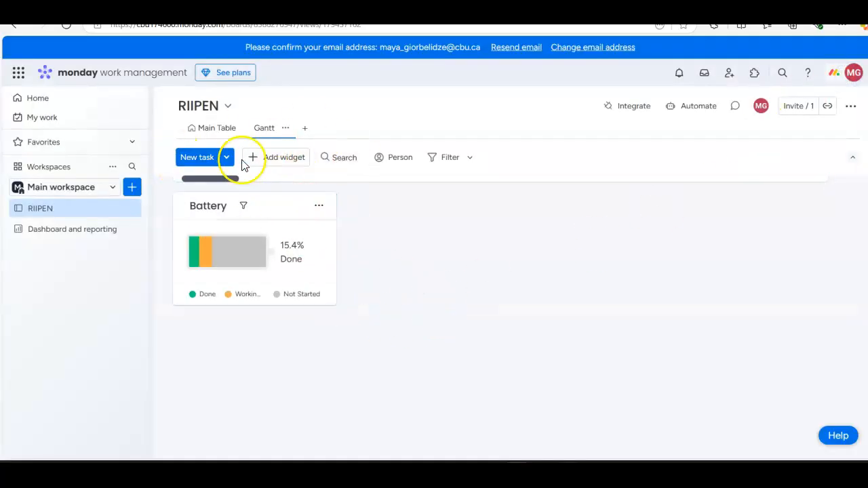
# Step: Add a Chart view to the board, dismiss its colour customization tip and bring the whole chart into sight
pyautogui.click(306, 128)
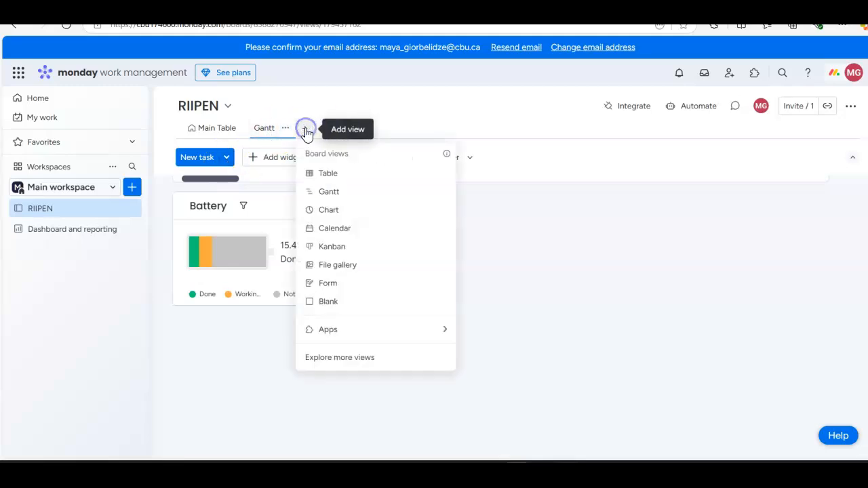
pyautogui.click(329, 211)
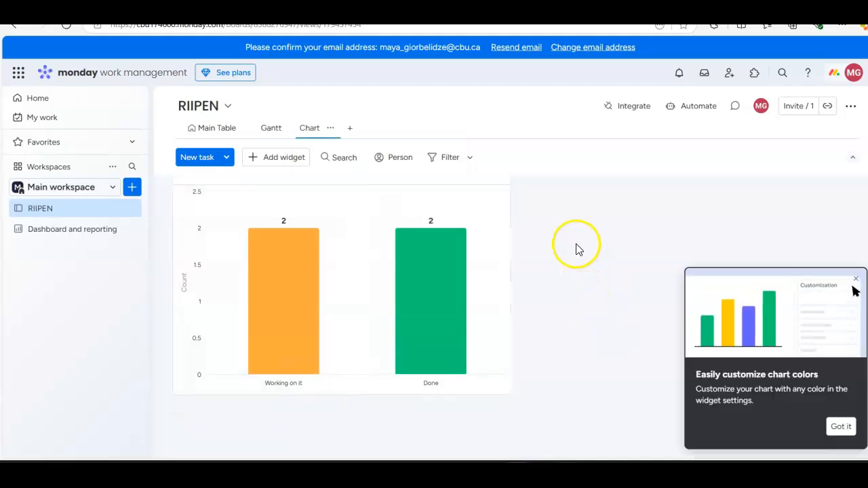
pyautogui.click(840, 426)
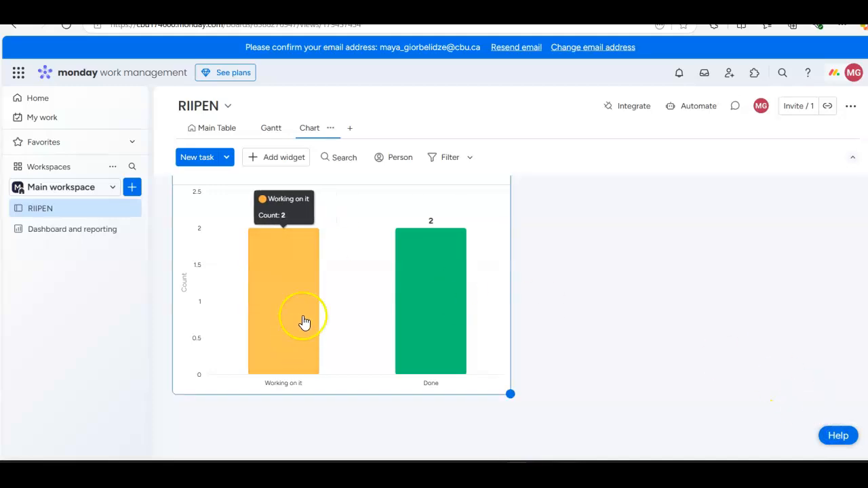
pyautogui.scroll(1, 304, 322)
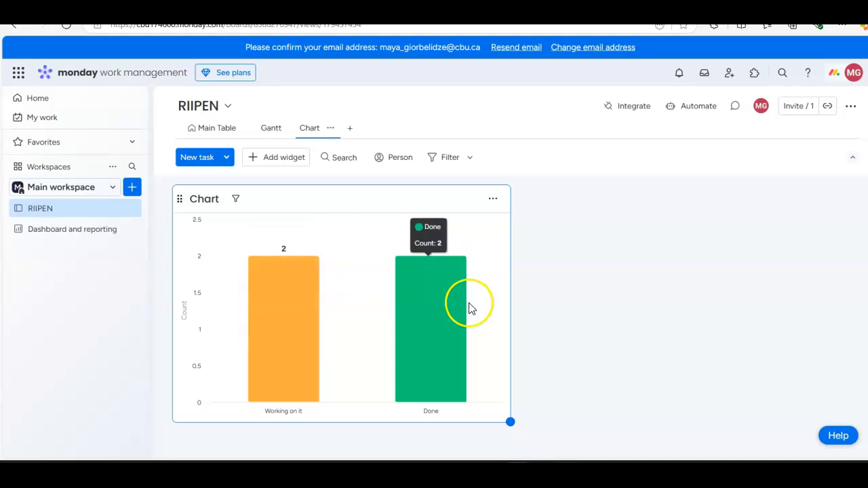
# Step: Examine the Chart view's advanced filter options, trying the Due date column, and the widget types that can be added
pyautogui.click(473, 157)
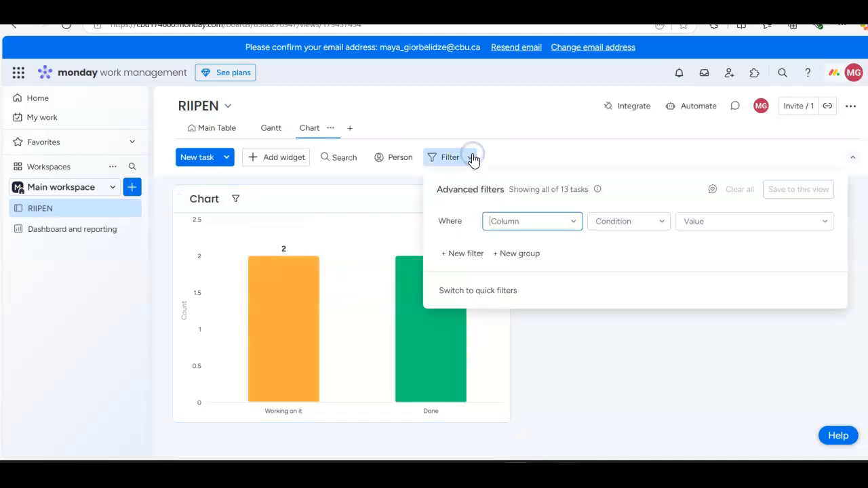
pyautogui.click(612, 229)
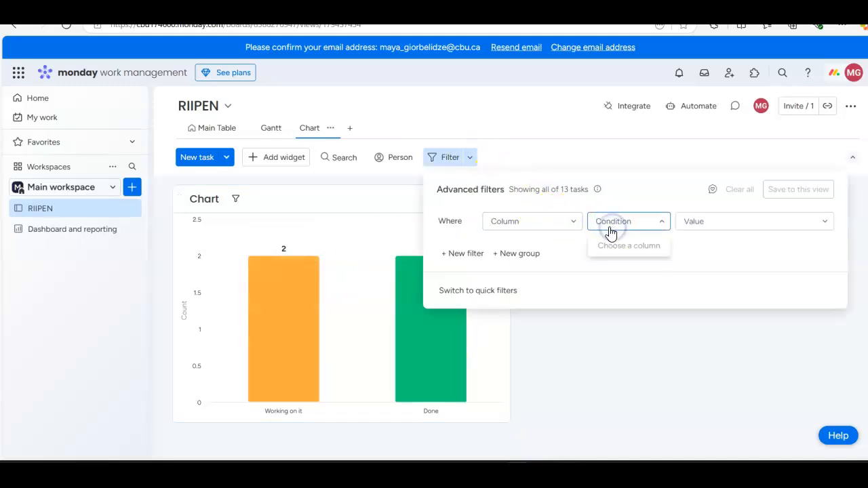
pyautogui.click(537, 223)
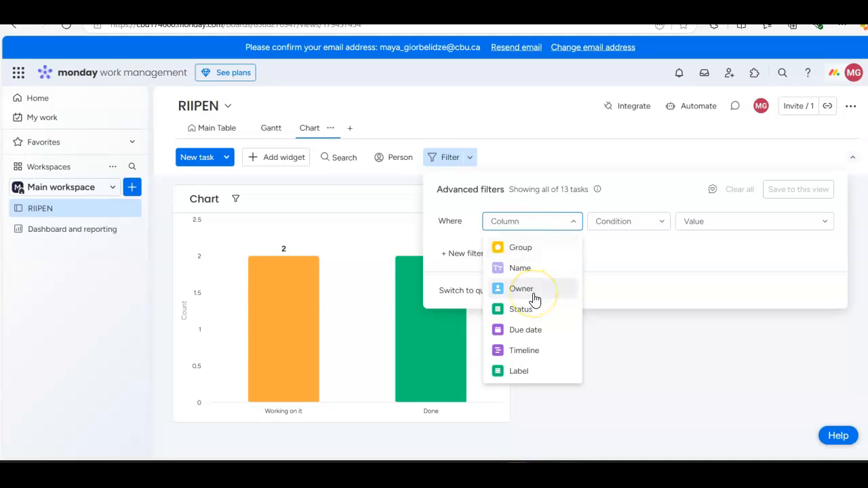
pyautogui.click(527, 352)
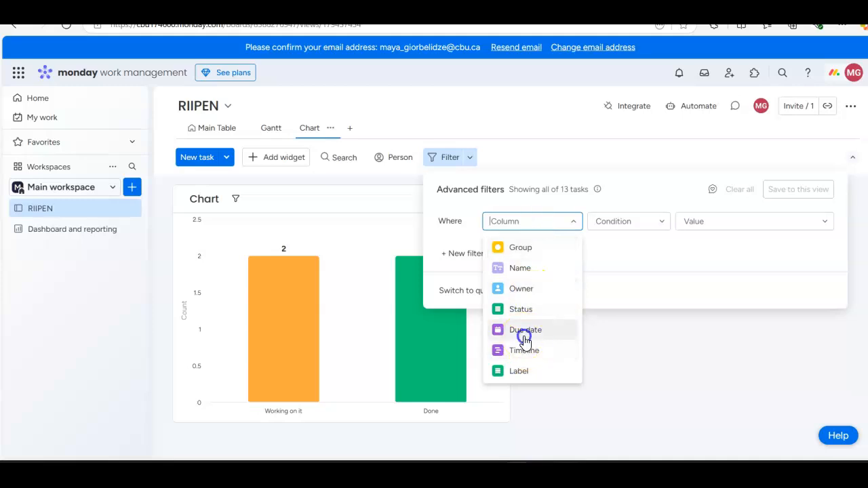
pyautogui.click(525, 332)
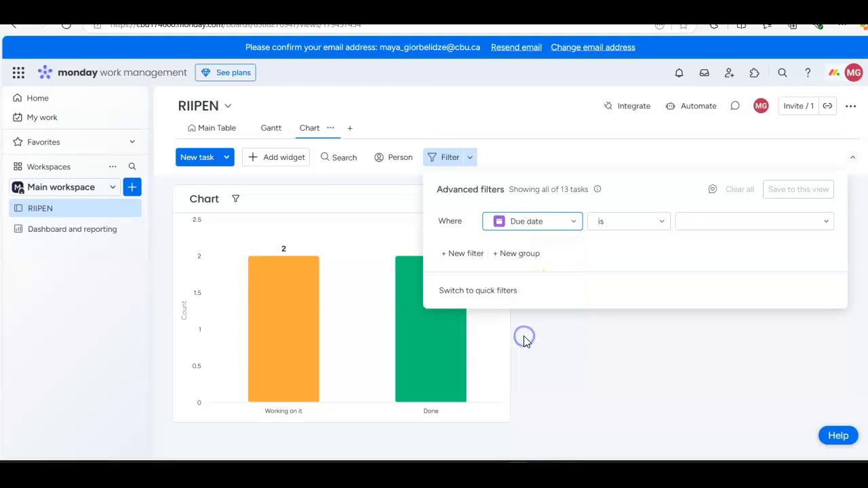
pyautogui.click(721, 329)
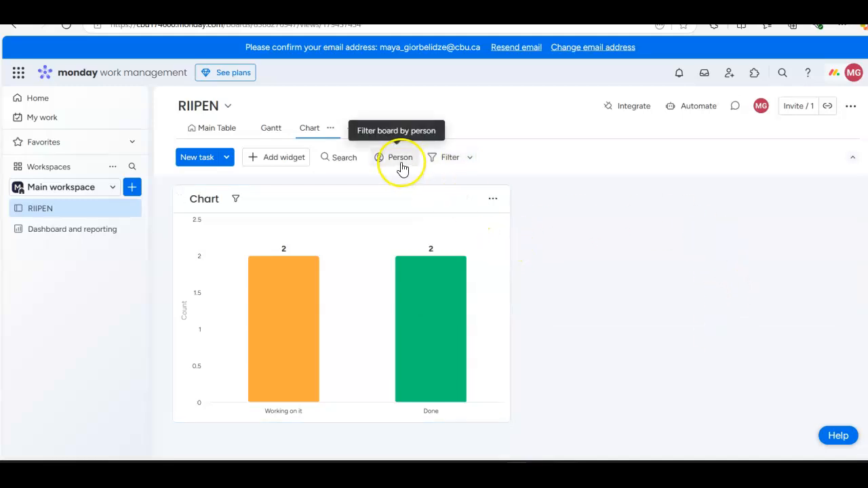
pyautogui.click(277, 159)
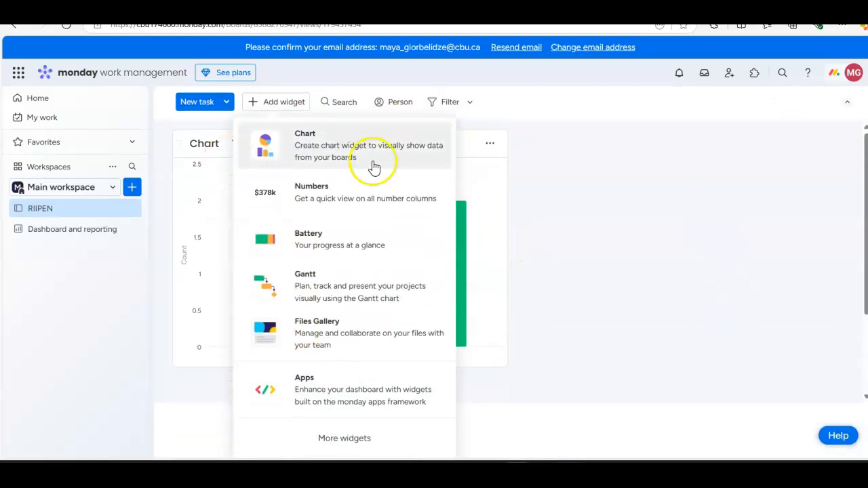
pyautogui.click(623, 223)
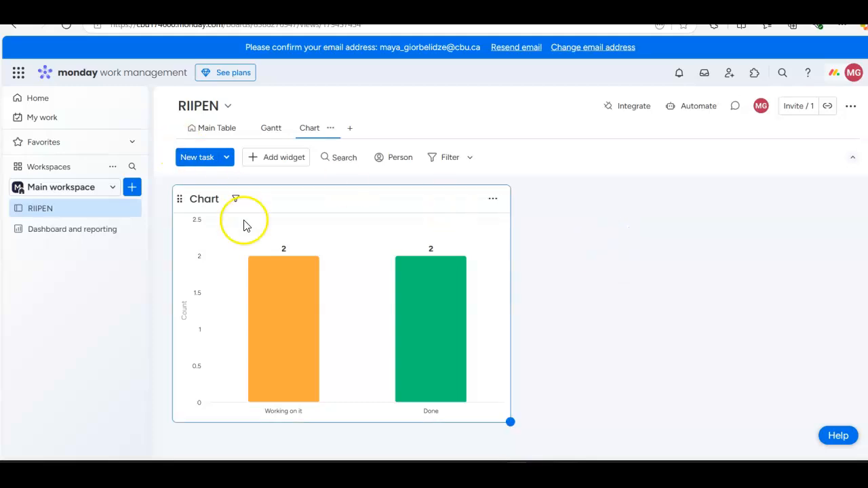
# Step: Filter the chart widget to tasks whose Timeline is Done on time
pyautogui.click(235, 199)
pyautogui.click(380, 170)
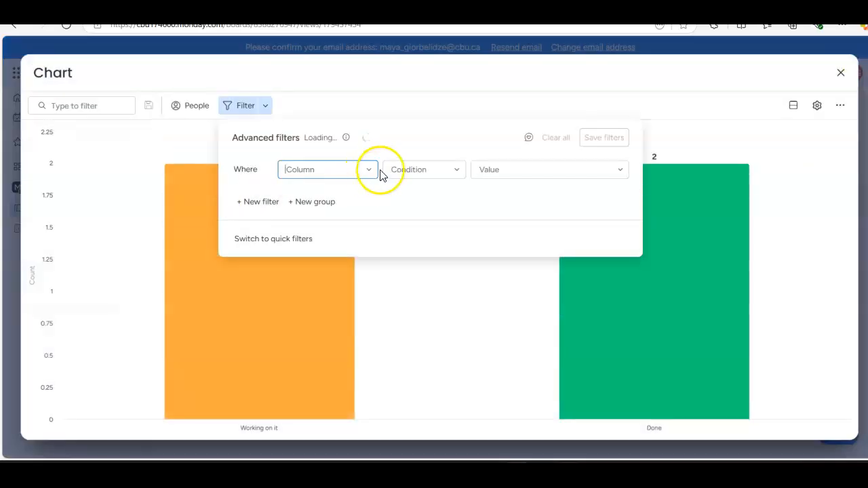
pyautogui.click(363, 173)
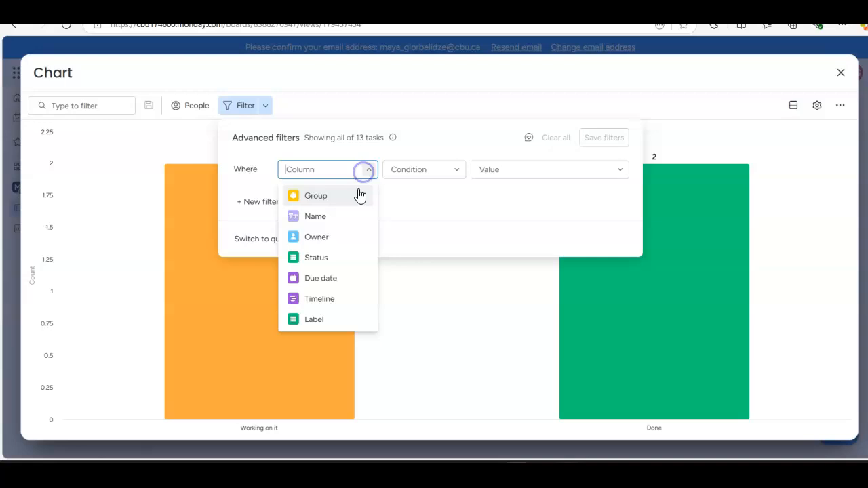
pyautogui.click(327, 303)
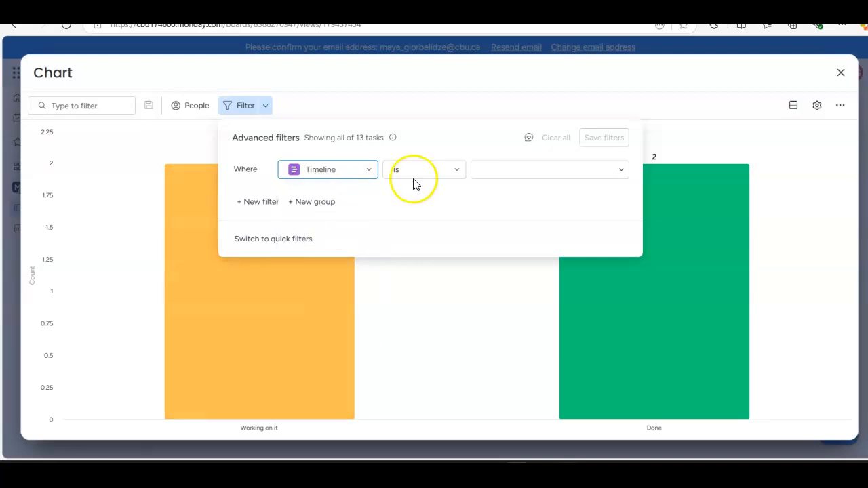
pyautogui.click(444, 174)
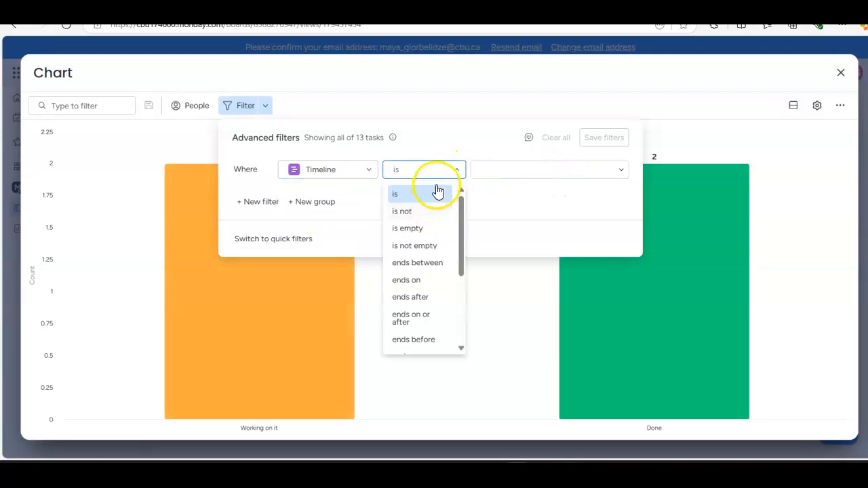
pyautogui.click(535, 163)
pyautogui.click(541, 174)
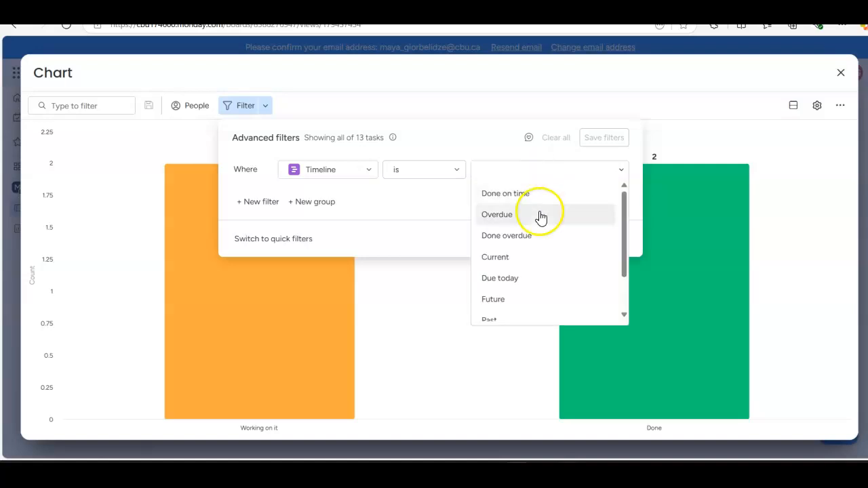
pyautogui.click(531, 200)
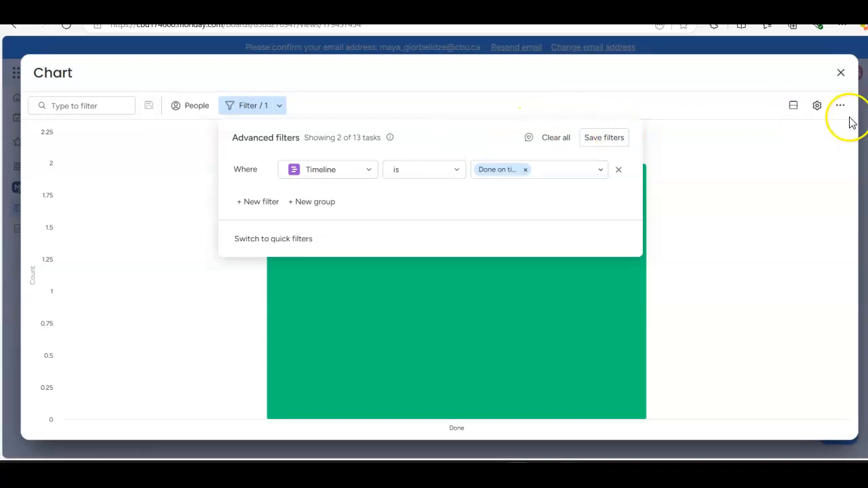
# Step: Look over the column choice of the chart's Timeline filter and close the enlarged chart to return to the board
pyautogui.click(361, 177)
pyautogui.click(361, 176)
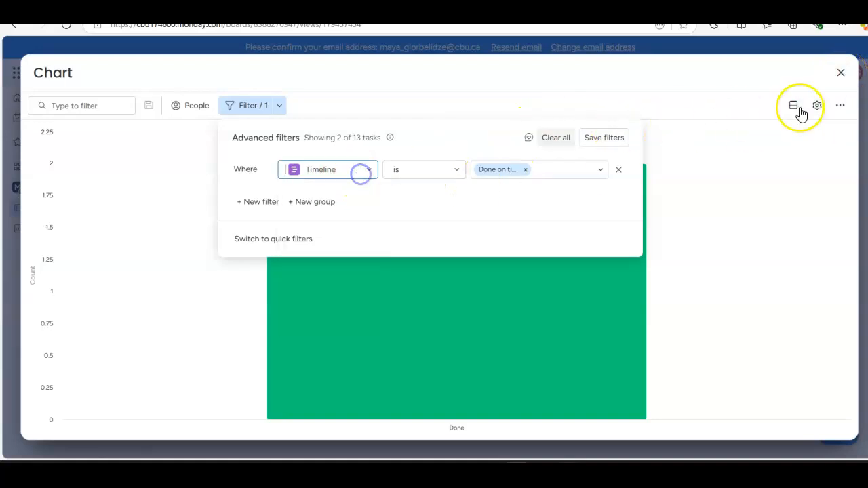
pyautogui.click(841, 72)
pyautogui.moveTo(348, 284)
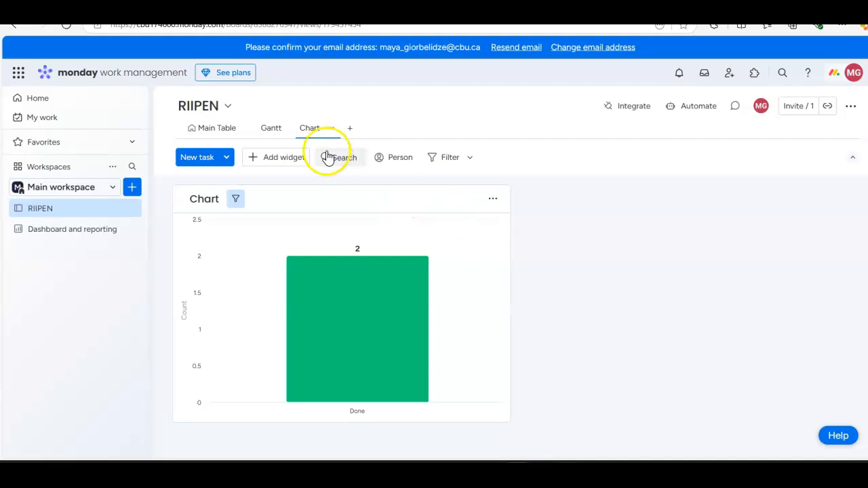
# Step: Add a Calendar view to the board and compare its February 2025 task bars with the Main Table
pyautogui.click(348, 132)
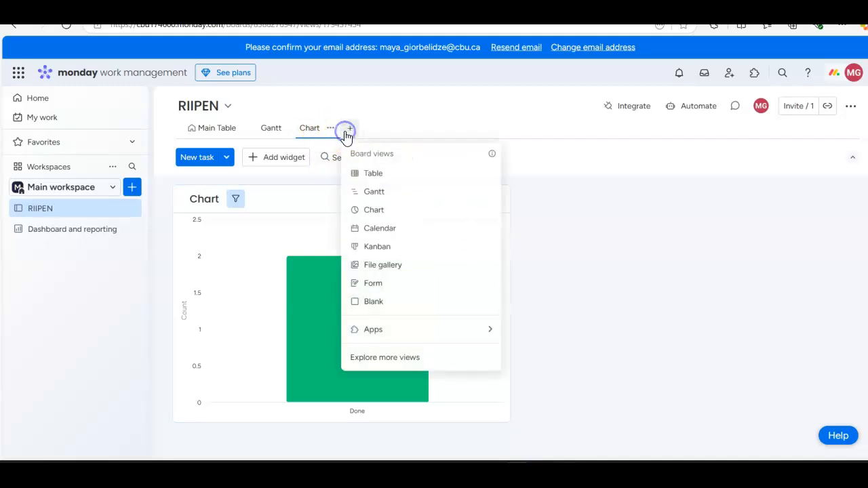
pyautogui.click(393, 229)
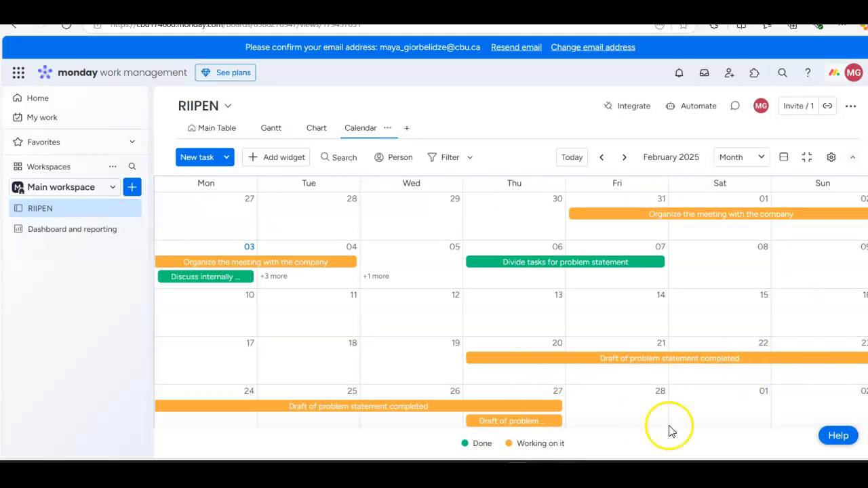
pyautogui.click(207, 133)
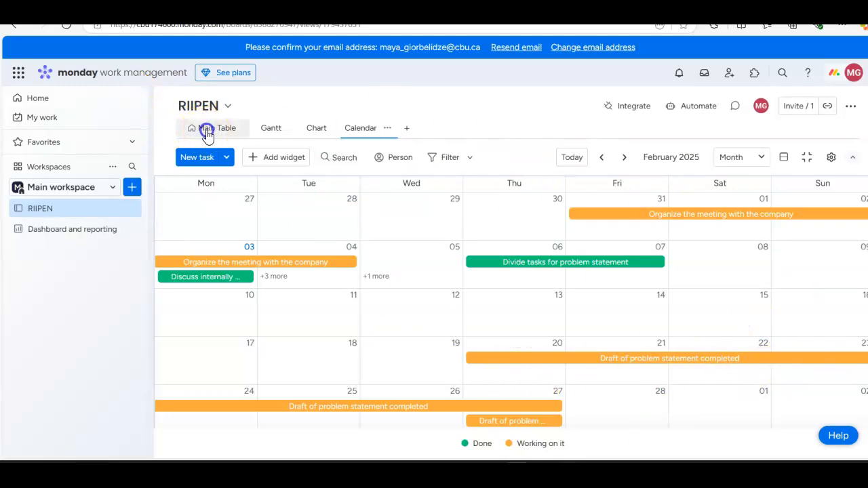
pyautogui.click(365, 130)
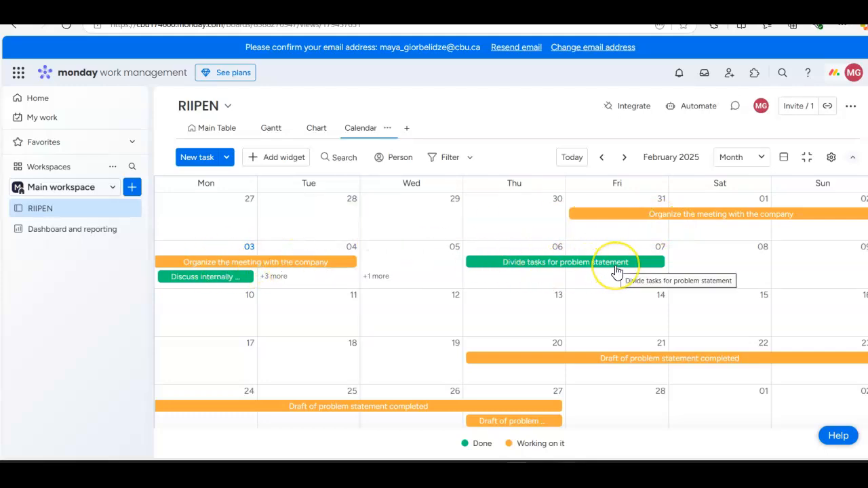
pyautogui.click(525, 288)
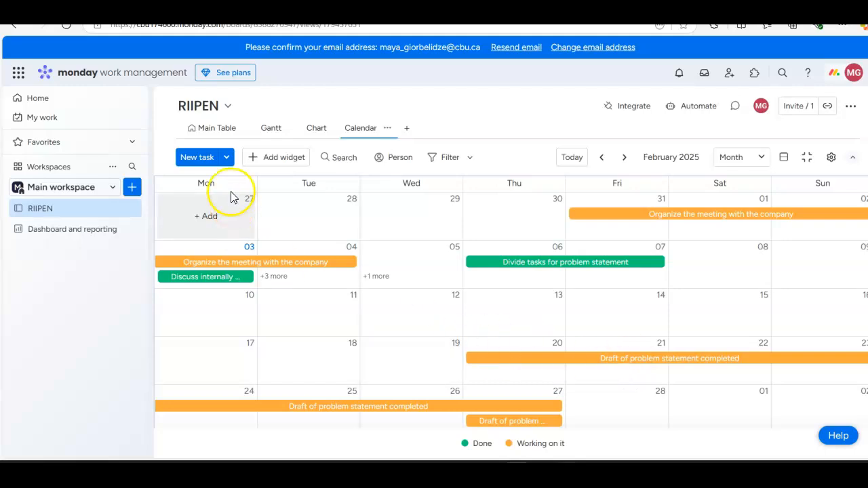
# Step: Add a Kanban view to the board and compare its status columns with the tasks in the Main Table
pyautogui.click(196, 130)
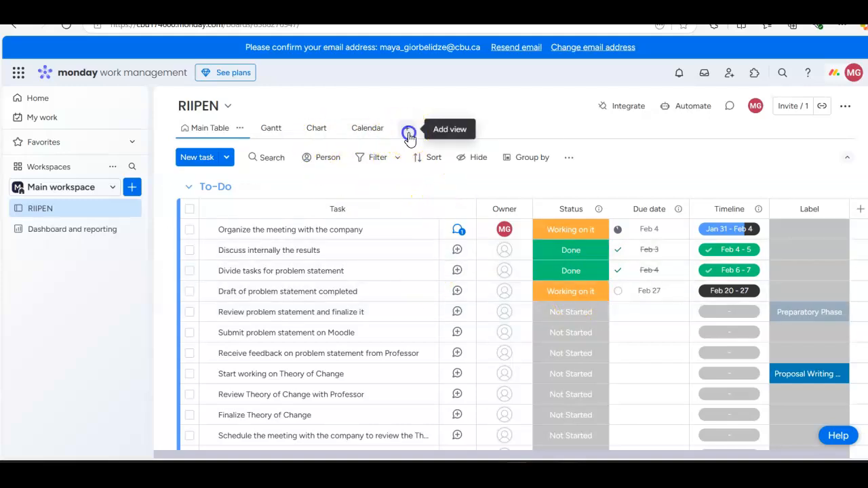
pyautogui.click(408, 133)
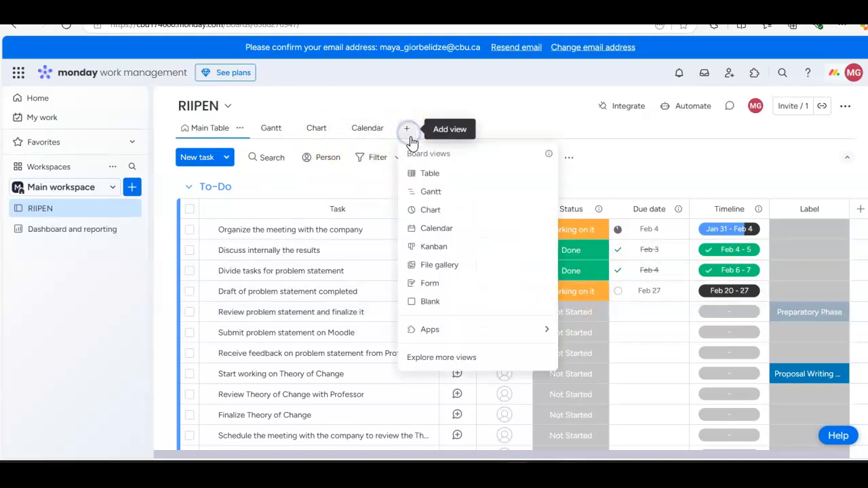
pyautogui.click(461, 251)
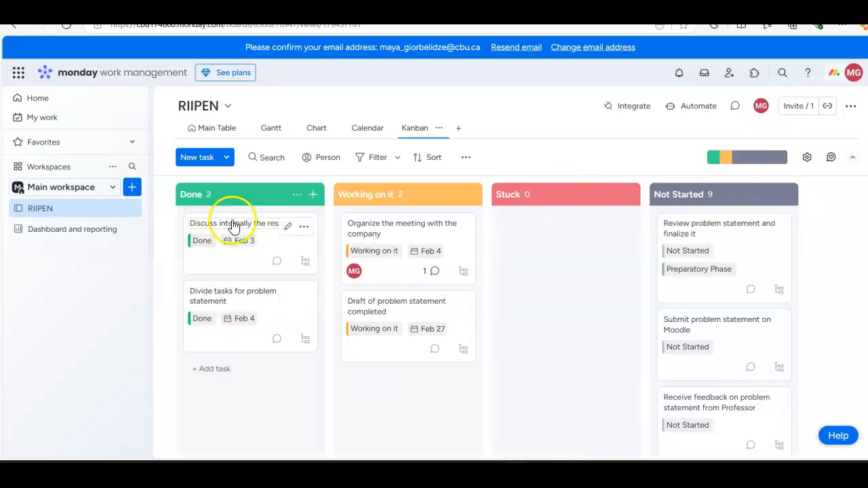
pyautogui.click(214, 130)
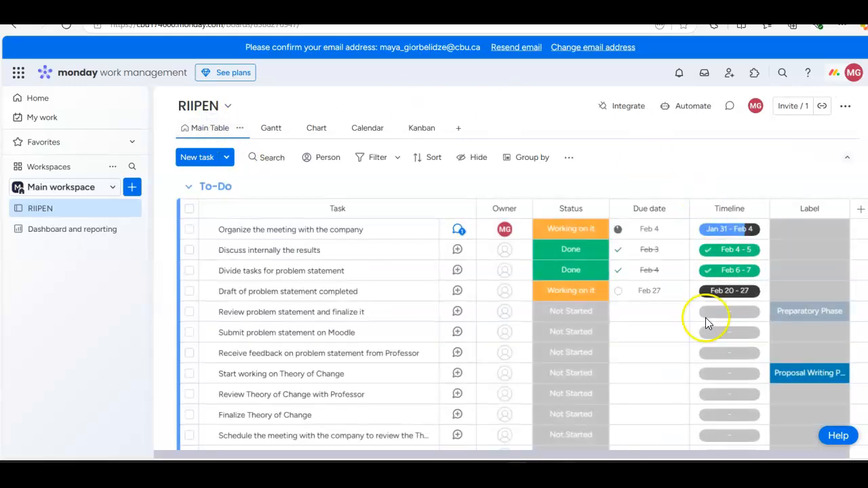
pyautogui.click(419, 131)
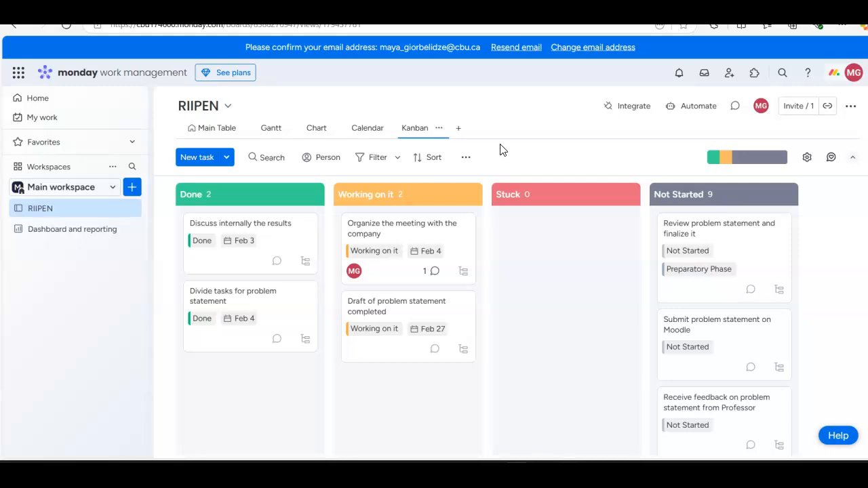
# Step: Return to the Main Table and look through the To-Do and Completed groups
pyautogui.click(218, 129)
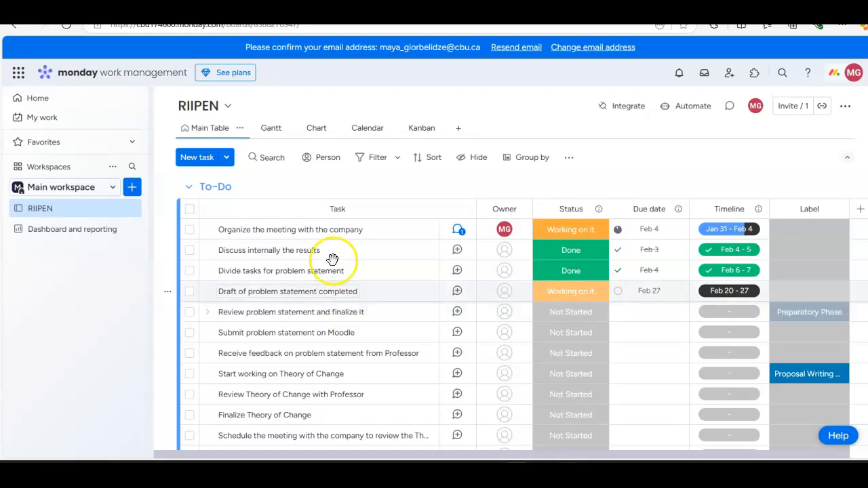
pyautogui.scroll(-4, 316, 287)
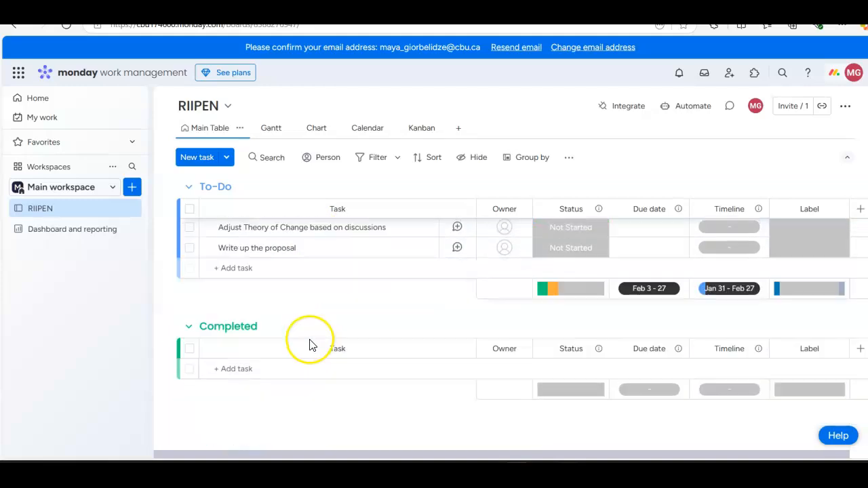
pyautogui.scroll(3, 303, 327)
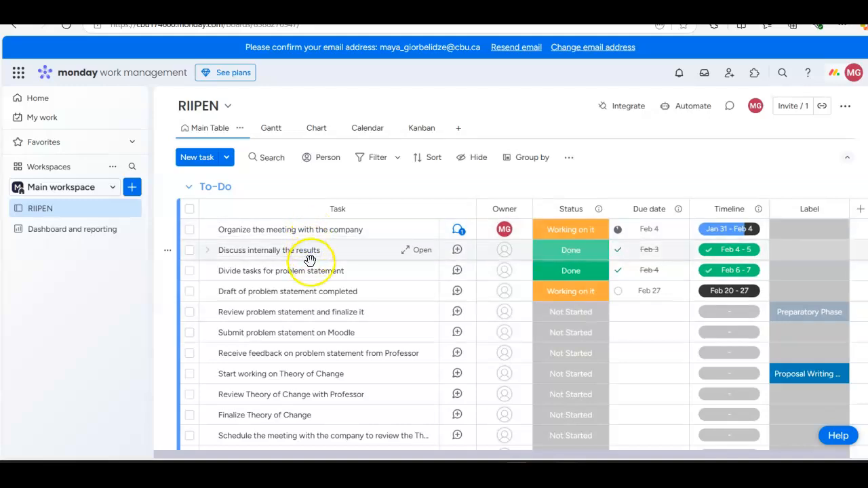
pyautogui.scroll(-3, 316, 329)
pyautogui.scroll(3, 310, 326)
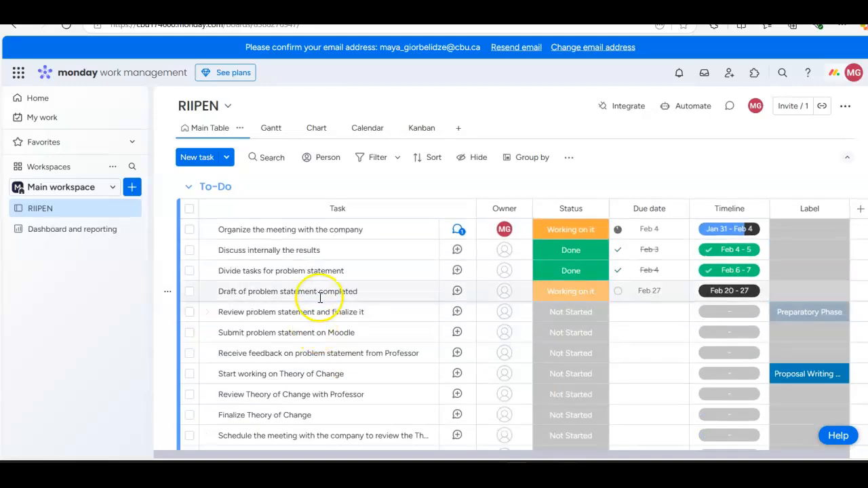
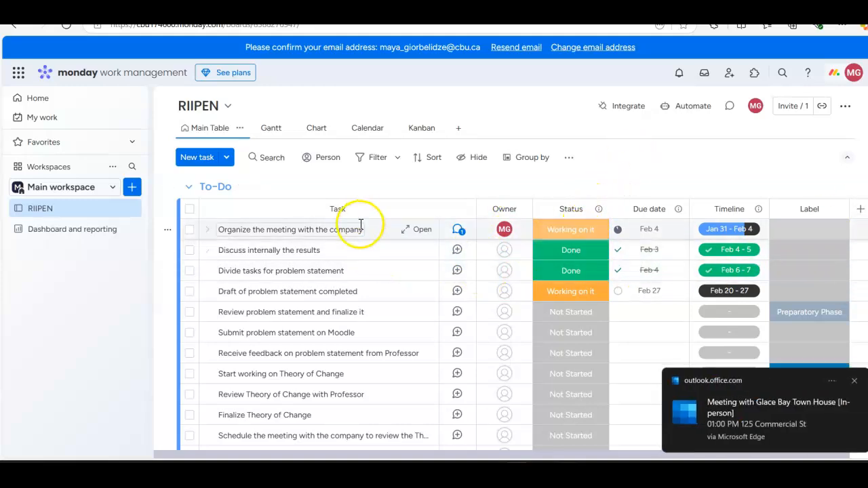
# Step: Dismiss the meeting notification, flip through the board's Gantt, Chart and Calendar views, and return to the Main Table
pyautogui.click(854, 381)
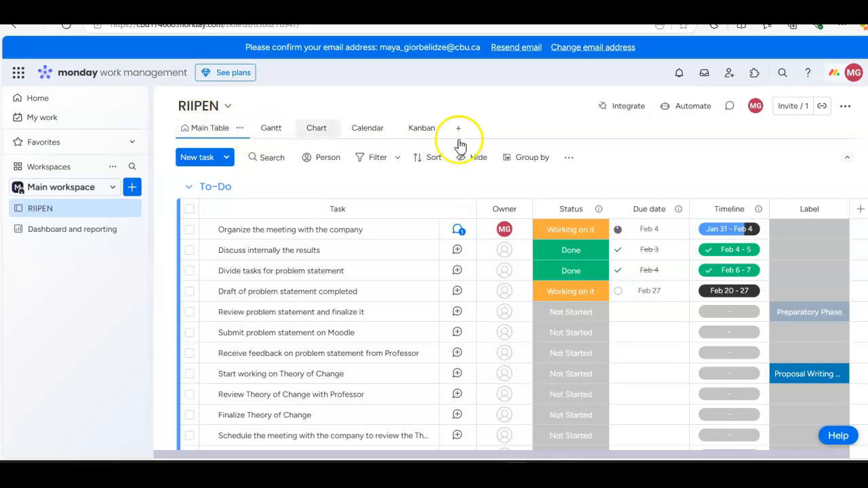
pyautogui.click(280, 133)
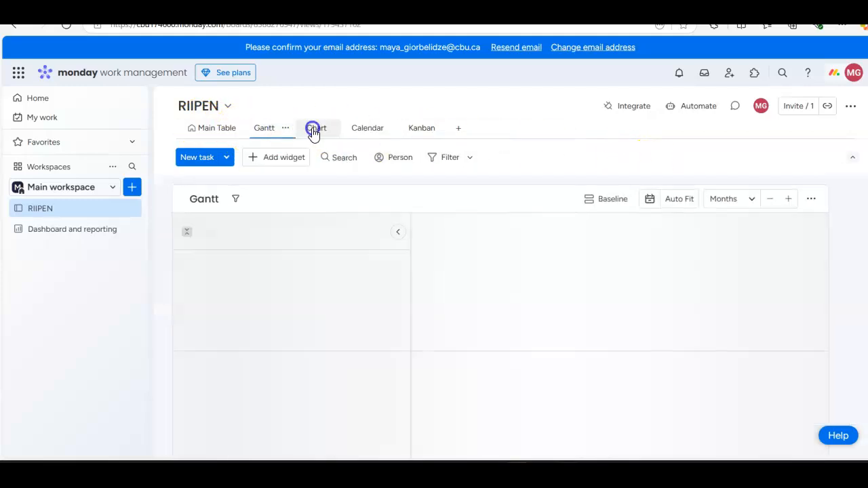
pyautogui.click(312, 131)
pyautogui.click(364, 130)
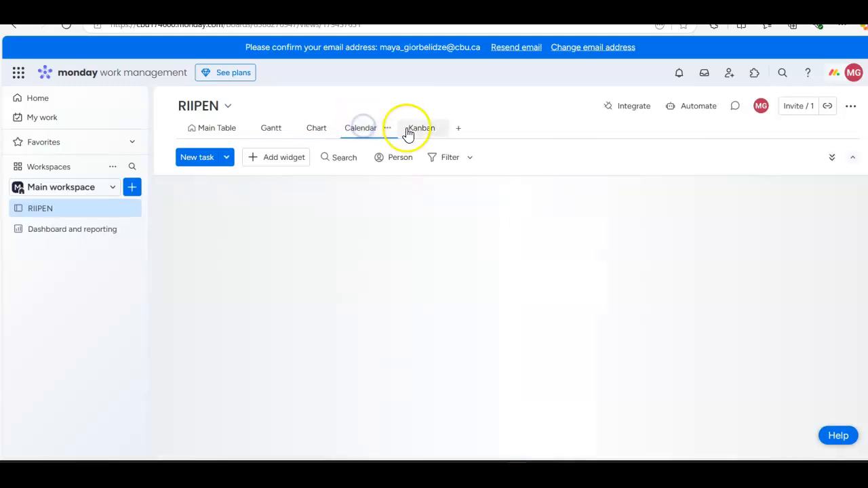
pyautogui.click(210, 131)
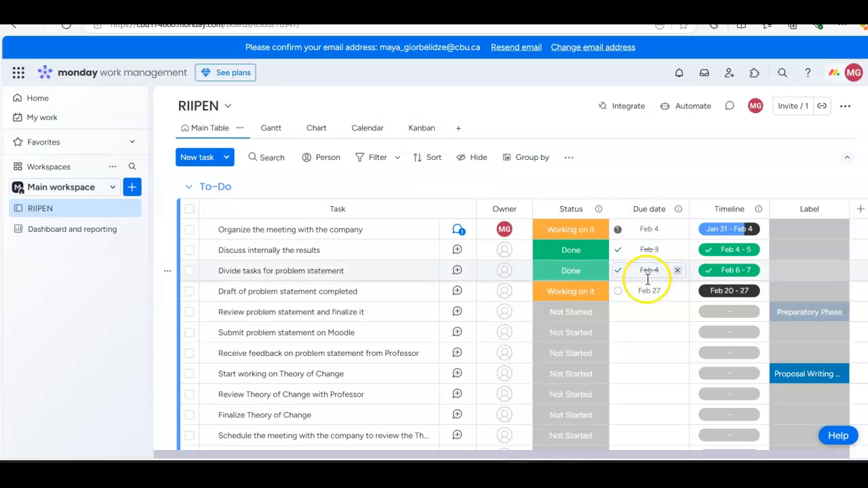
pyautogui.scroll(-2, 648, 281)
pyautogui.scroll(2, 648, 281)
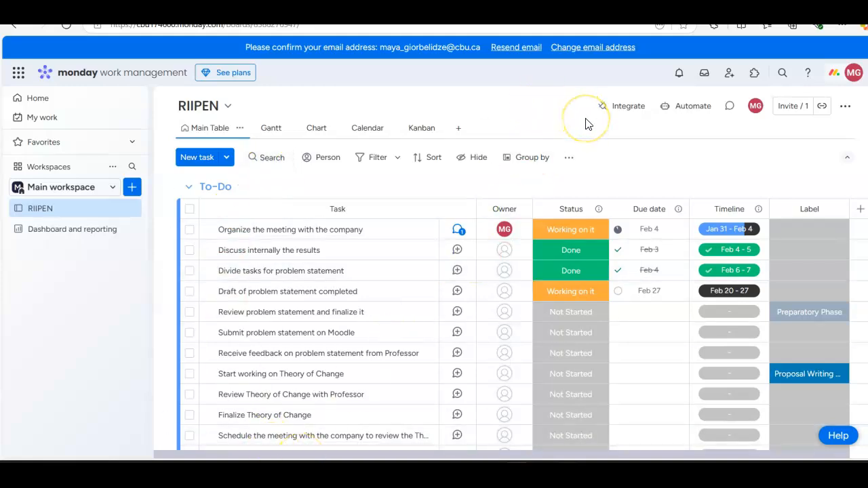
# Step: Look over the RIIPEN board's options and its task groups in the Main Table
pyautogui.click(845, 108)
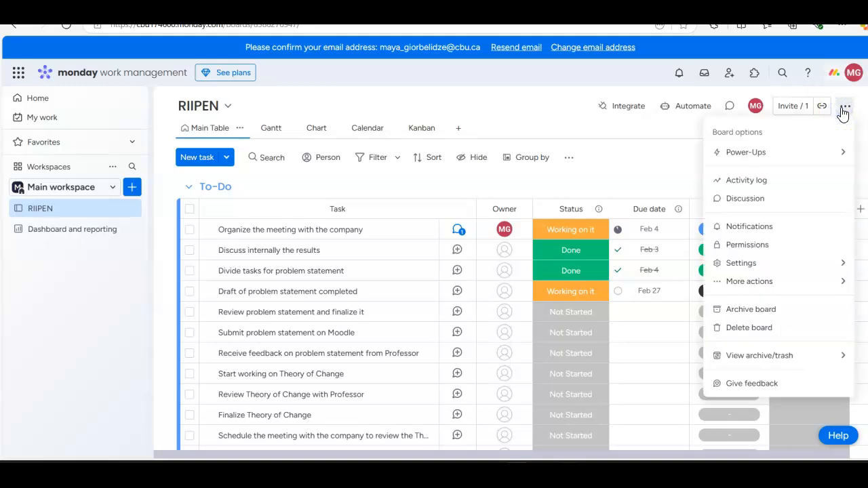
pyautogui.click(553, 117)
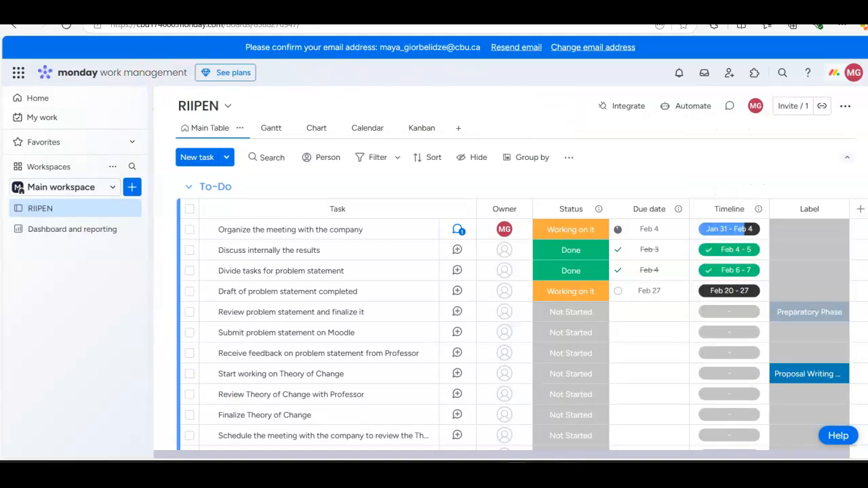
pyautogui.scroll(-3, 784, 305)
pyautogui.scroll(3, 721, 324)
pyautogui.click(823, 108)
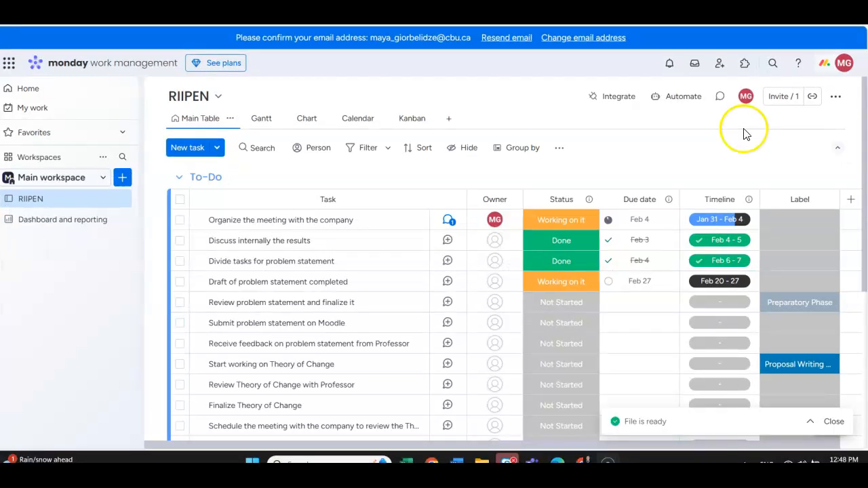
# Step: Export the RIIPEN board to Excel with updates included
pyautogui.click(836, 98)
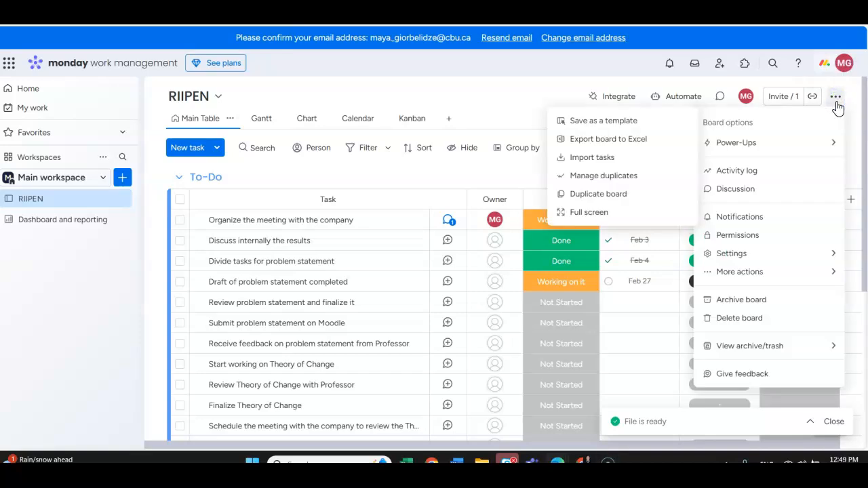
pyautogui.moveTo(807, 261)
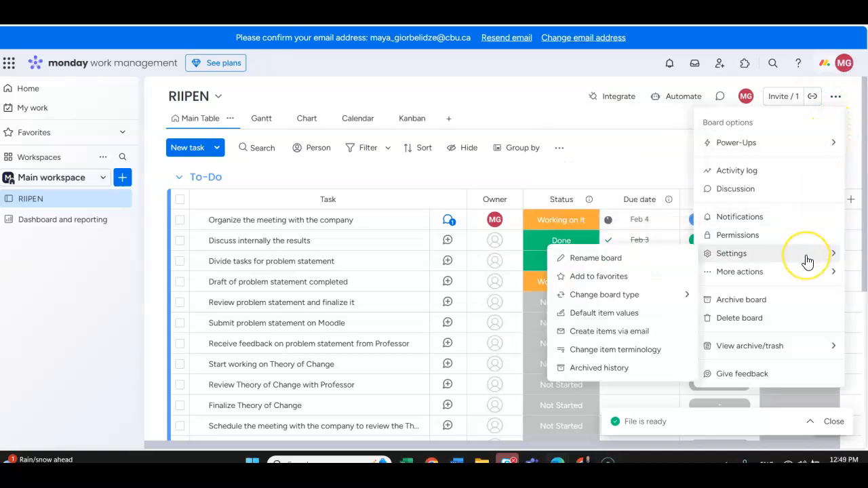
pyautogui.moveTo(807, 278)
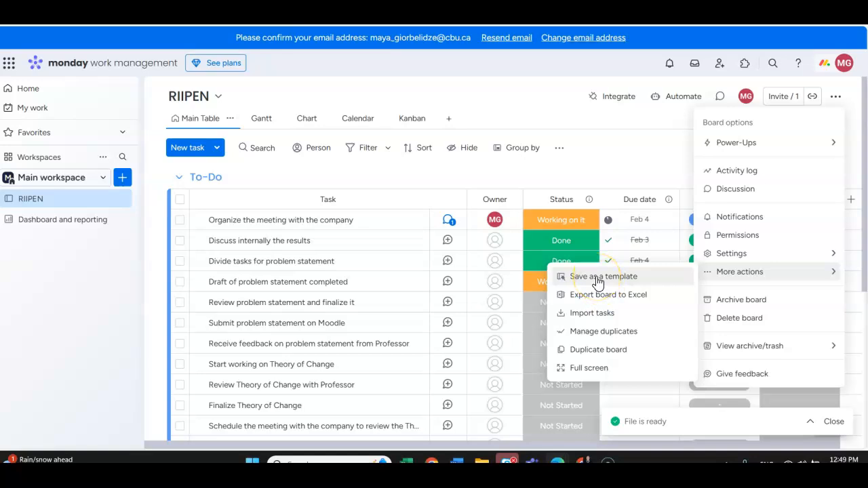
pyautogui.click(598, 297)
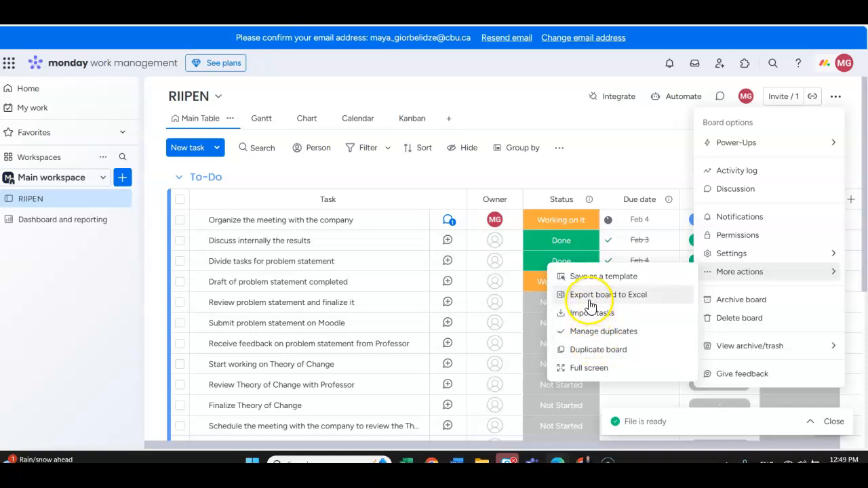
pyautogui.click(590, 299)
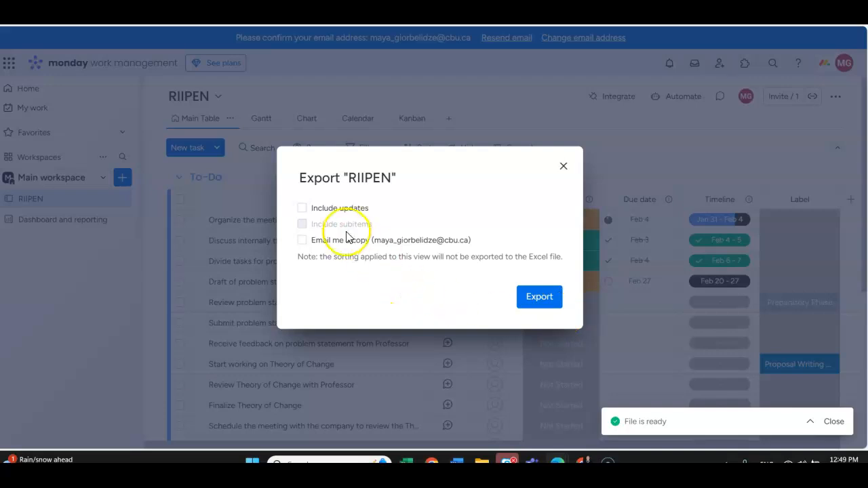
pyautogui.moveTo(330, 218)
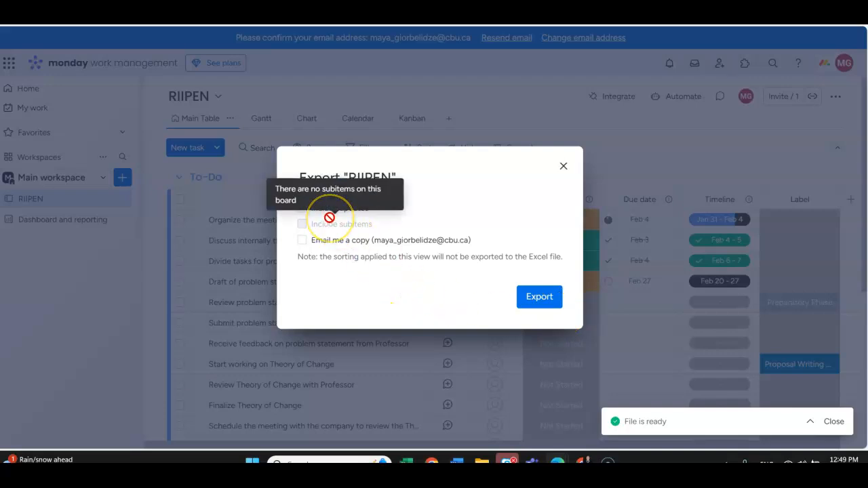
pyautogui.click(300, 209)
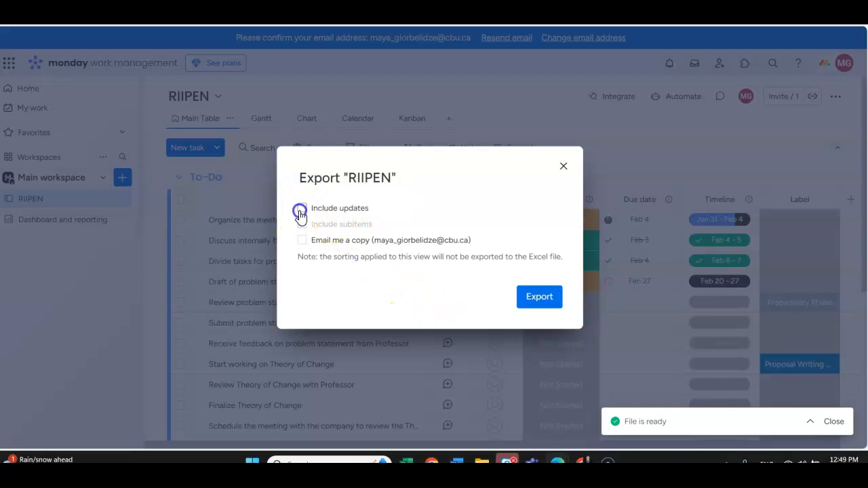
pyautogui.click(548, 302)
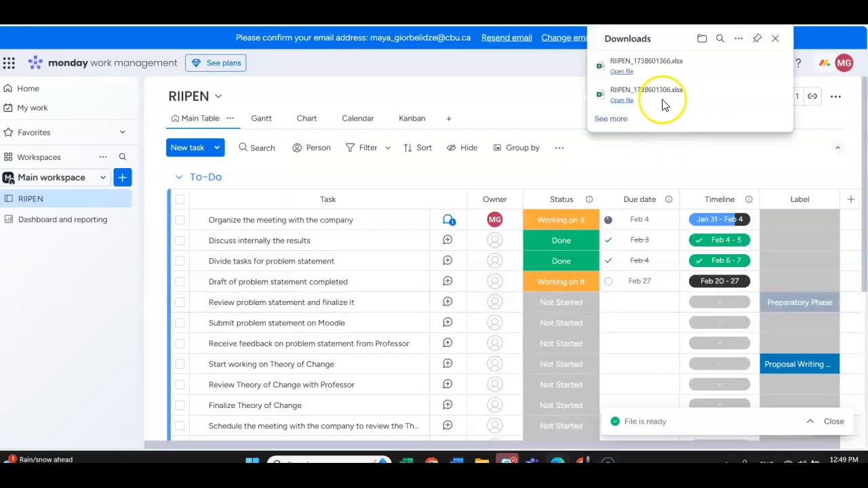
# Step: Open the newly exported Excel workbook, examine its riipen and riipen-updates sheets, and return to the monday.com board
pyautogui.click(630, 72)
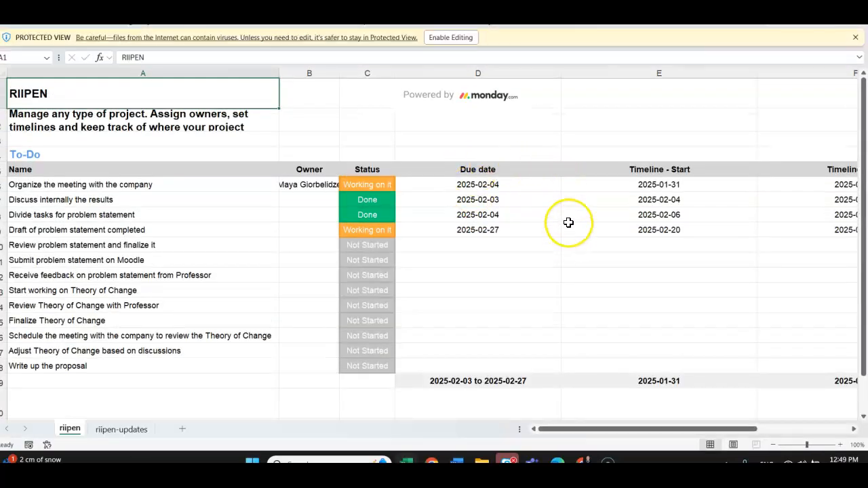
pyautogui.scroll(-3, 569, 223)
pyautogui.moveTo(616, 429); pyautogui.dragTo(548, 430)
pyautogui.click(122, 430)
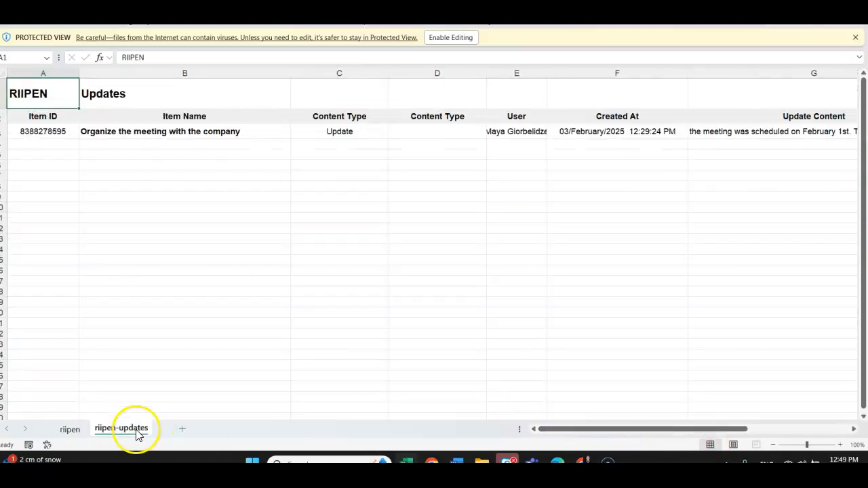
pyautogui.click(68, 430)
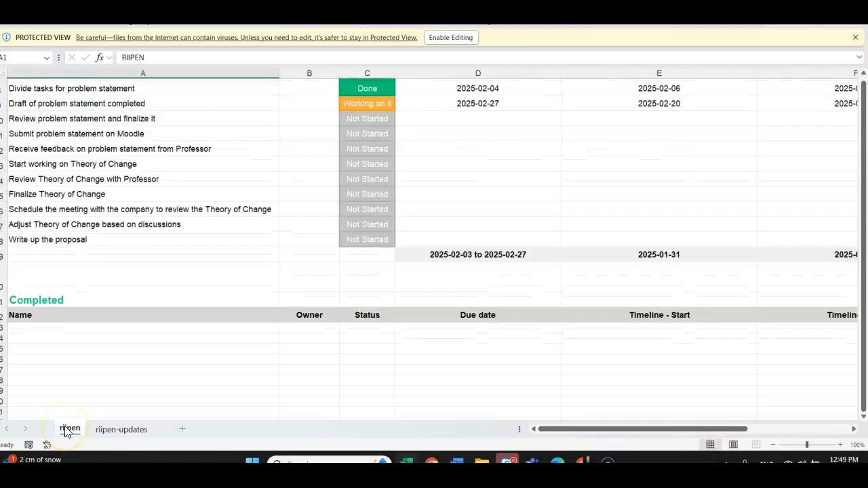
pyautogui.scroll(5, 349, 192)
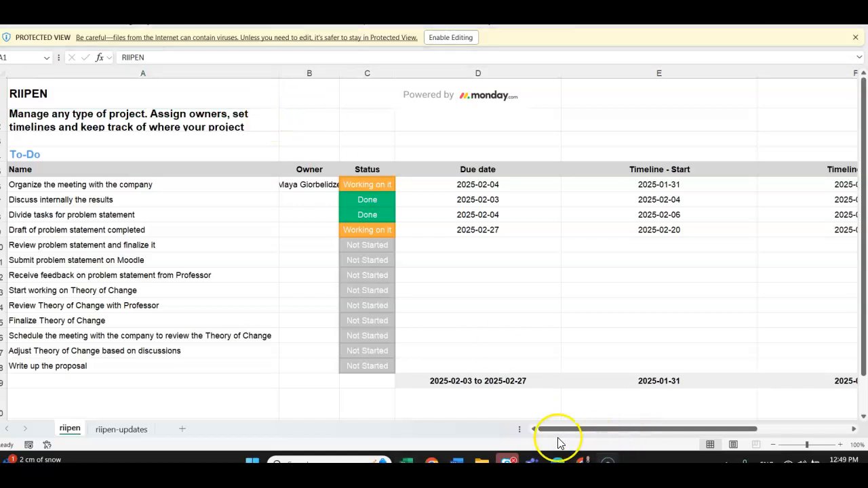
pyautogui.moveTo(558, 463)
pyautogui.click(527, 410)
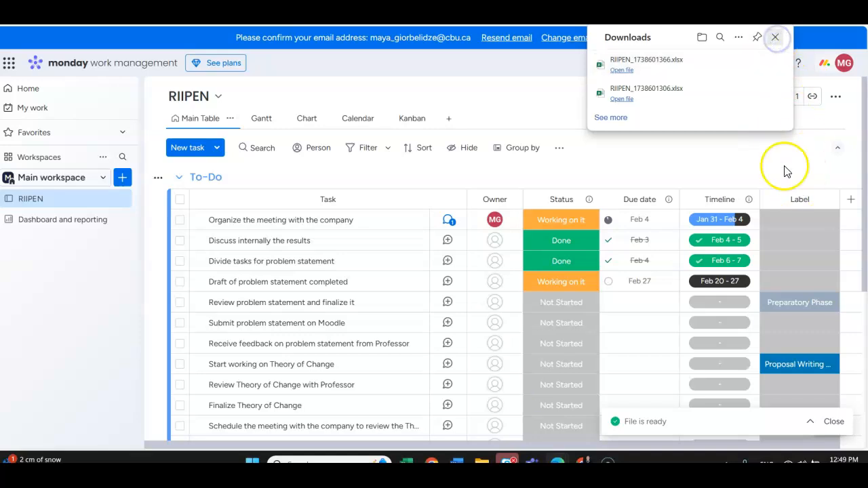
pyautogui.click(775, 35)
pyautogui.scroll(-3, 665, 153)
pyautogui.scroll(3, 672, 204)
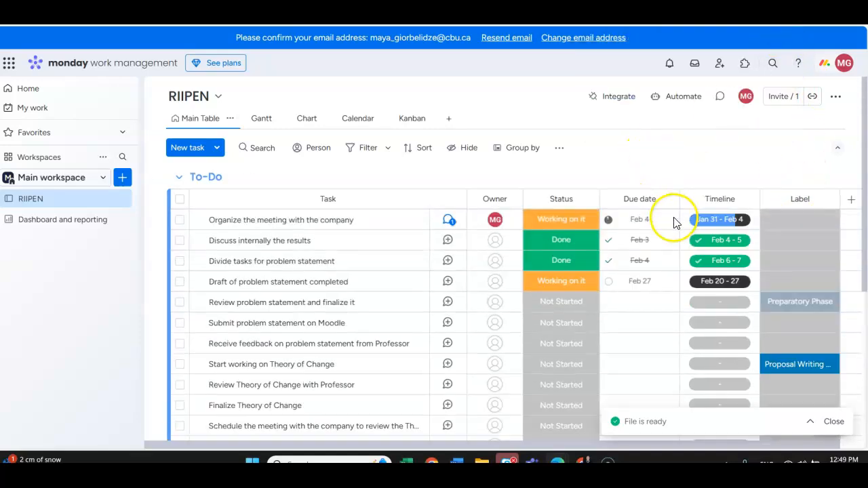
# Step: Open Snipping Tool, capture the whole RIIPEN board page as a screenshot, and check the captured image
pyautogui.click(288, 462)
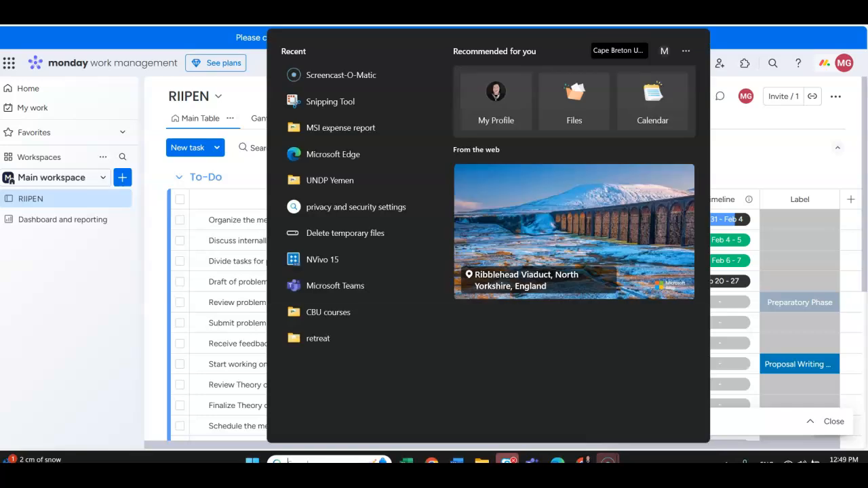
pyautogui.click(638, 129)
pyautogui.click(299, 455)
pyautogui.write('sni')
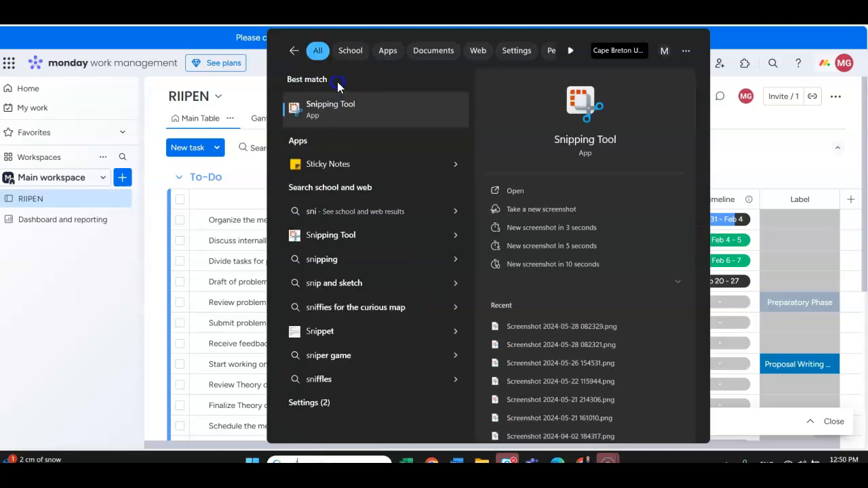
pyautogui.click(338, 128)
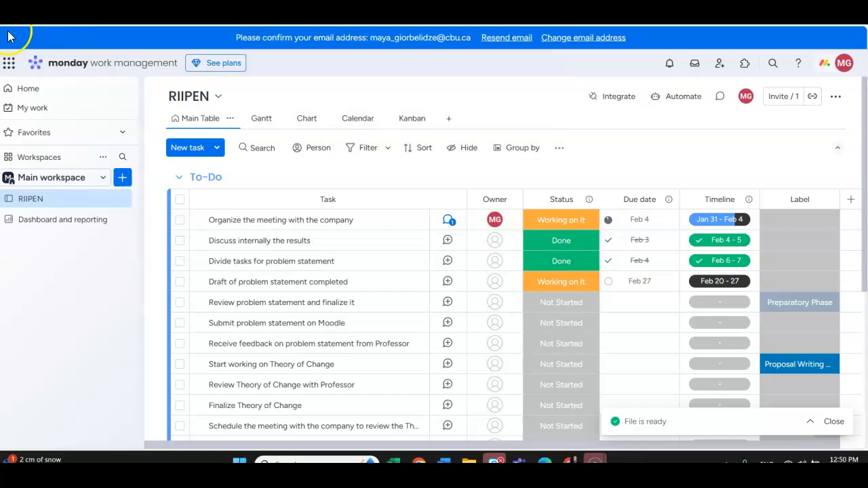
pyautogui.press('super+shift+s')
pyautogui.moveTo(10, 33); pyautogui.dragTo(860, 457)
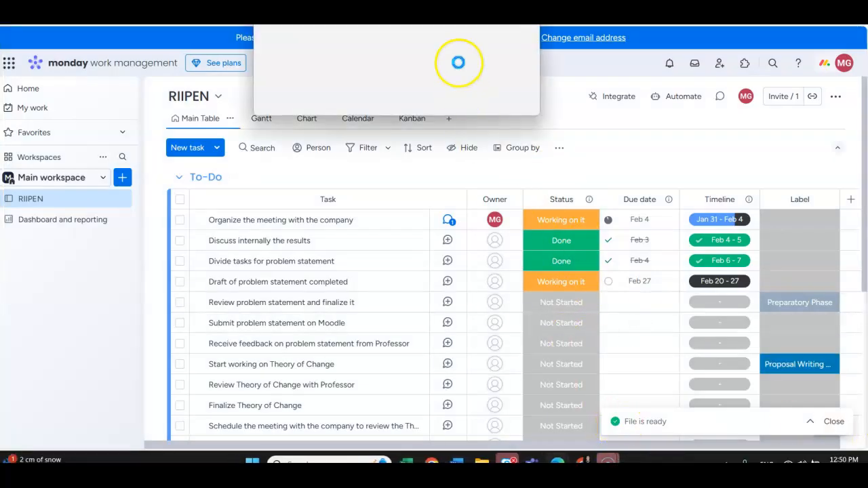
pyautogui.scroll(-1, 682, 192)
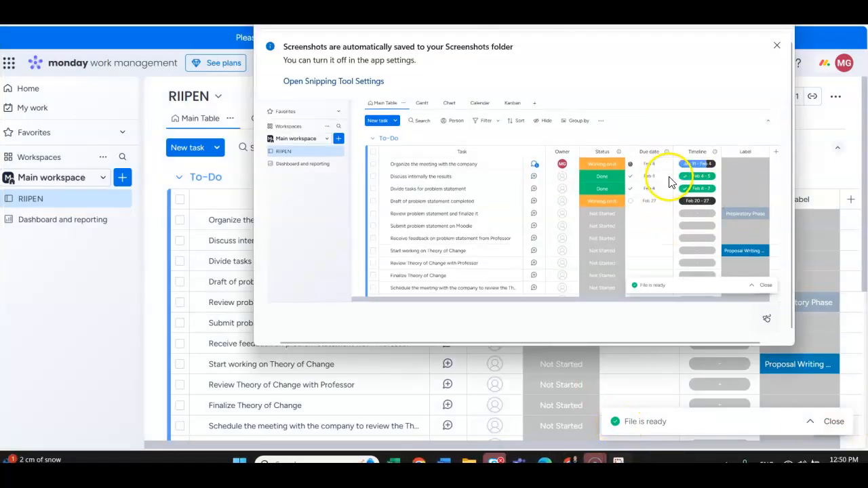
pyautogui.scroll(1, 673, 225)
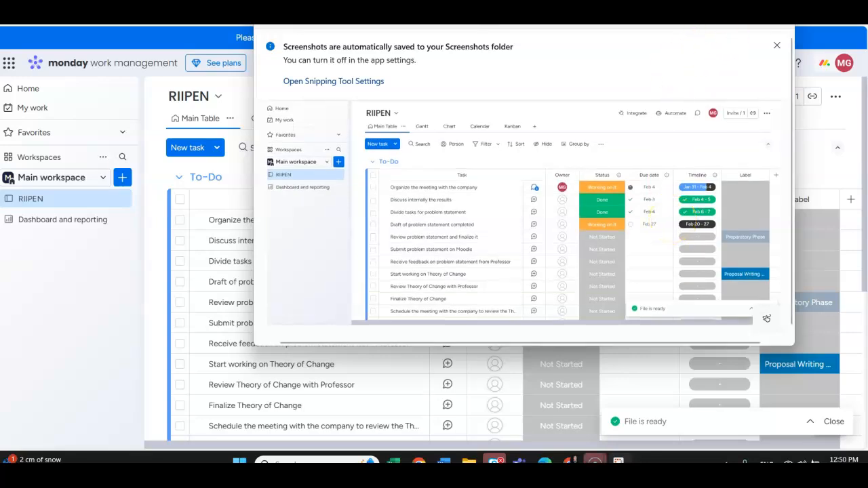
# Step: Save the board screenshot to the Desktop as a PNG named "action plan" and close Snipping Tool
pyautogui.hotkey('ctrl', 's')
pyautogui.click(412, 193)
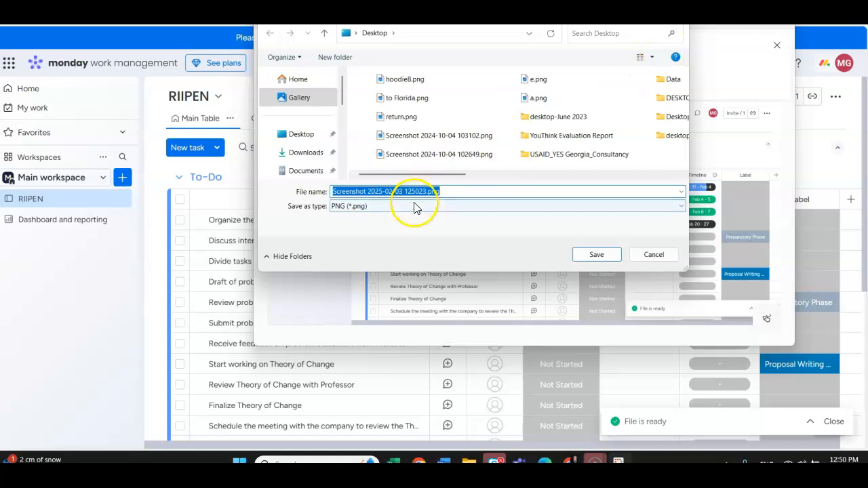
pyautogui.moveTo(423, 191); pyautogui.dragTo(301, 191)
pyautogui.write('action plan')
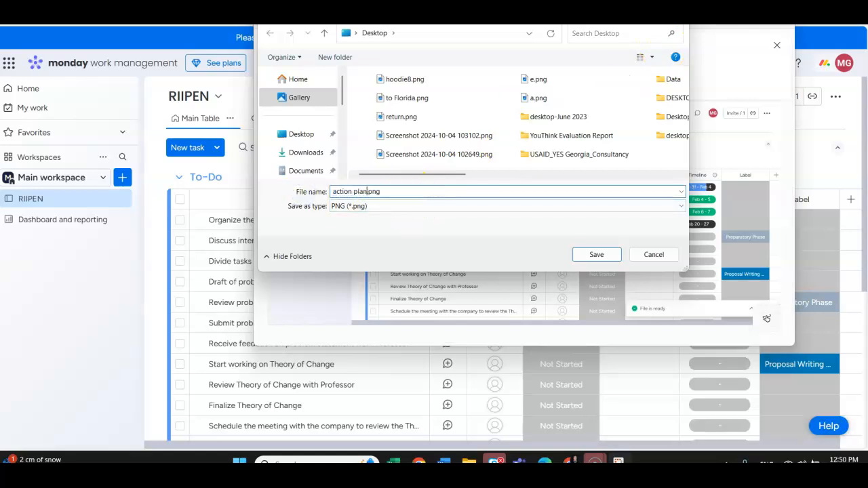
pyautogui.press('Return')
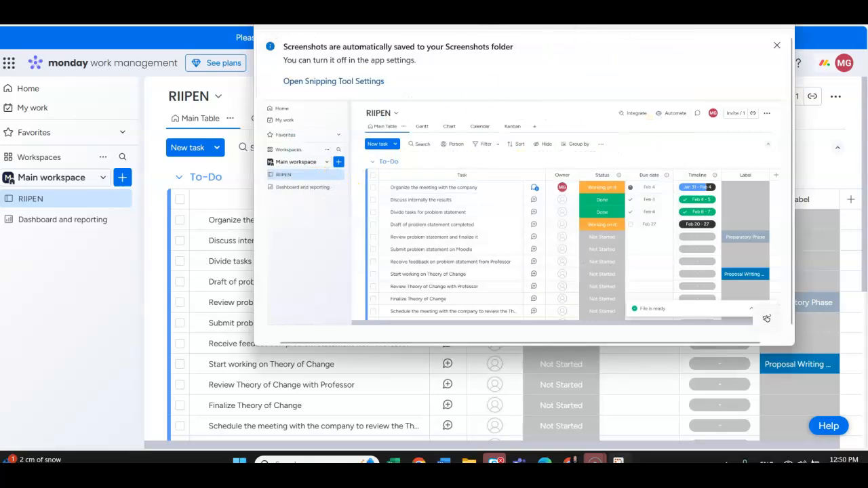
pyautogui.click(778, 14)
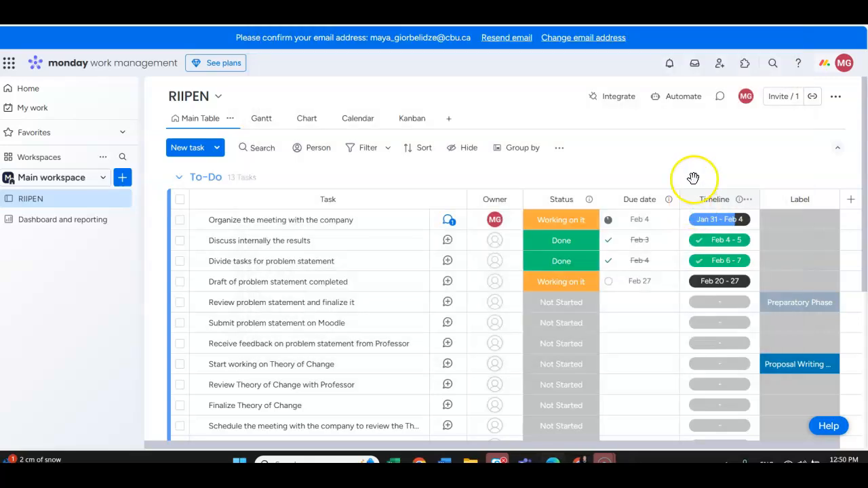
# Step: Review where the board's Excel export option is found and look through the Main Table's task groups again
pyautogui.click(812, 97)
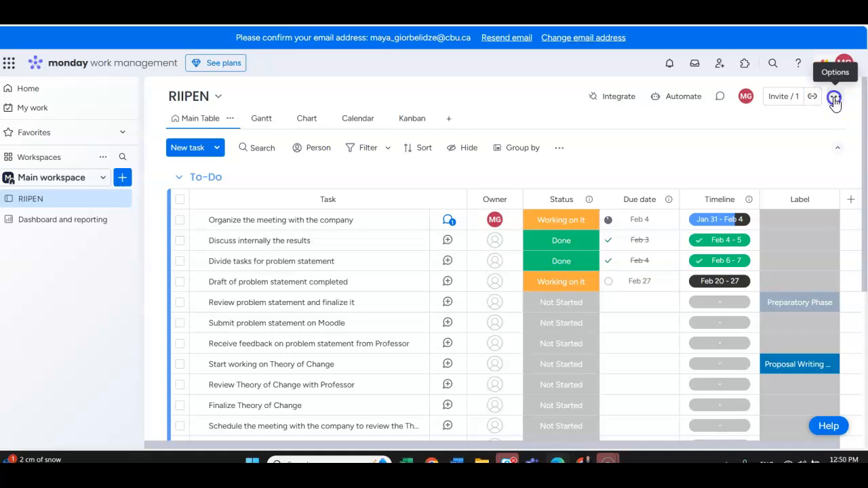
pyautogui.click(835, 97)
pyautogui.moveTo(765, 277)
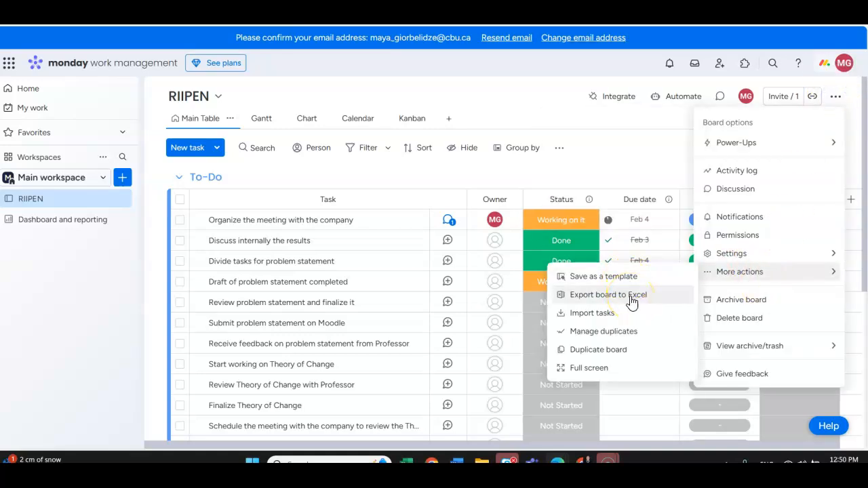
pyautogui.click(634, 138)
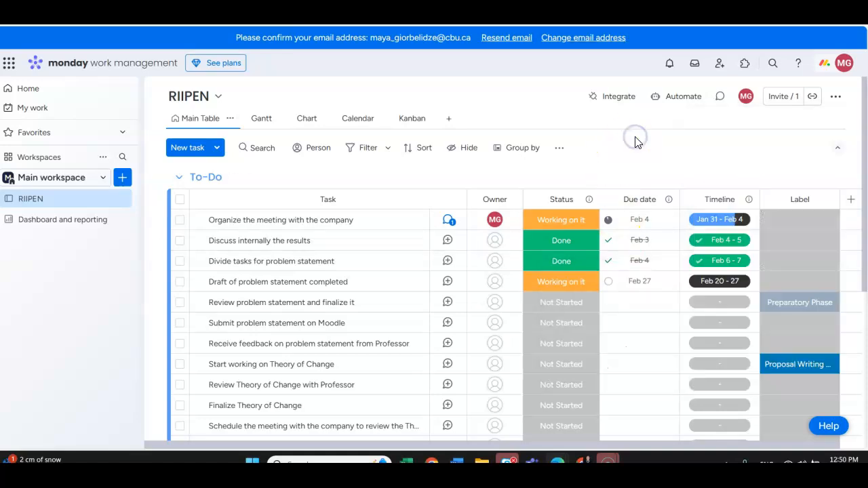
pyautogui.scroll(-2, 695, 282)
pyautogui.scroll(2, 699, 300)
pyautogui.scroll(-2, 577, 294)
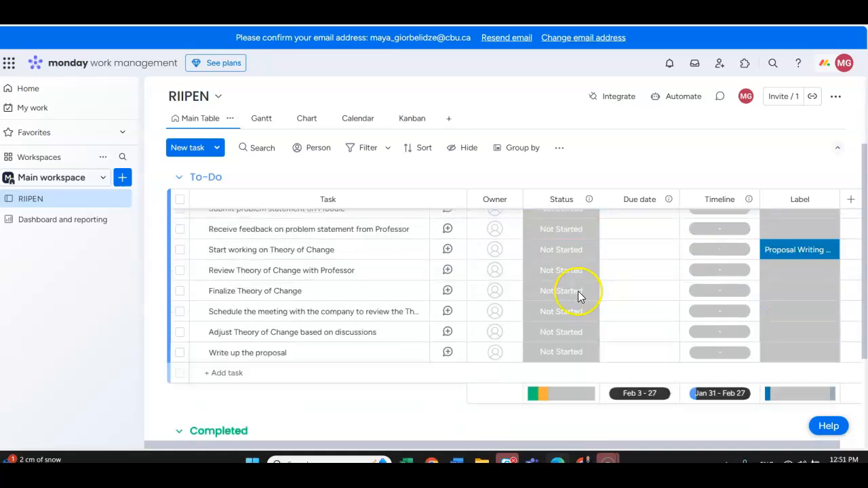
pyautogui.scroll(2, 574, 353)
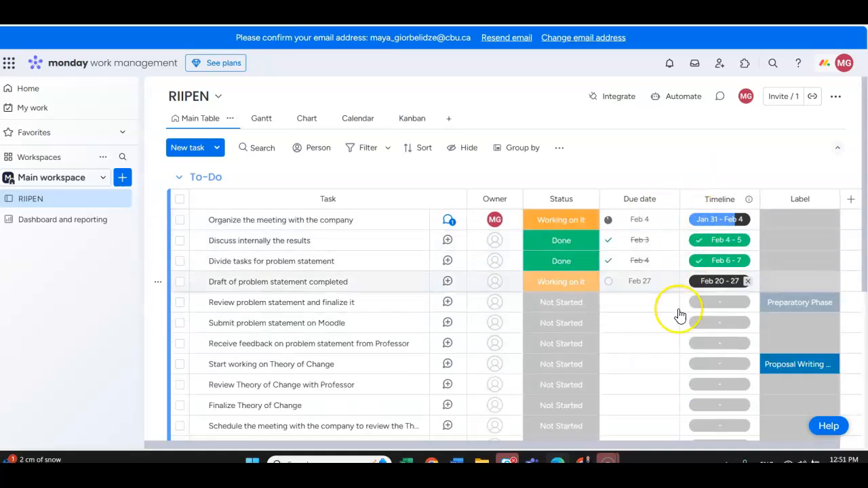